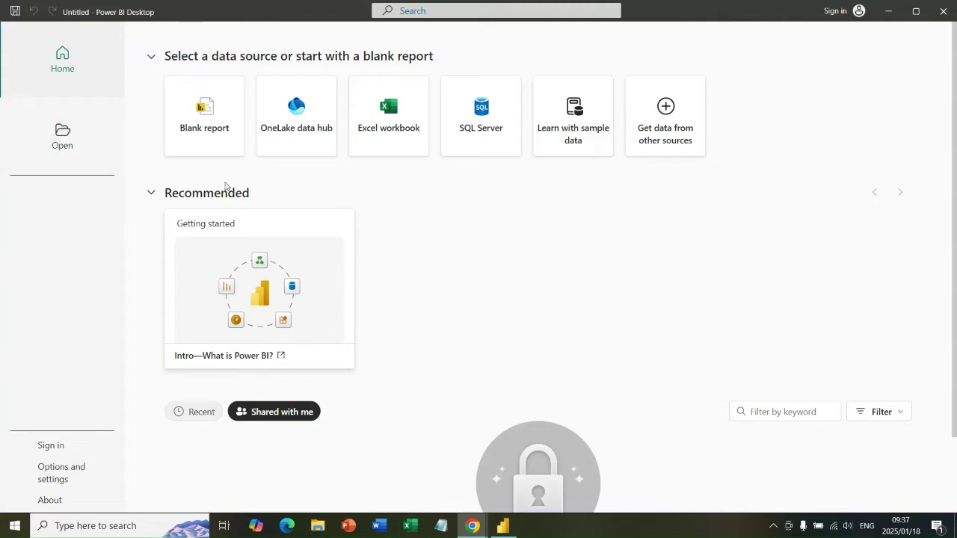
# Start a blank report and open the Excel workbook Customer Spend and Demographics from the Documents folder as its data source.
pyautogui.click(215, 128)
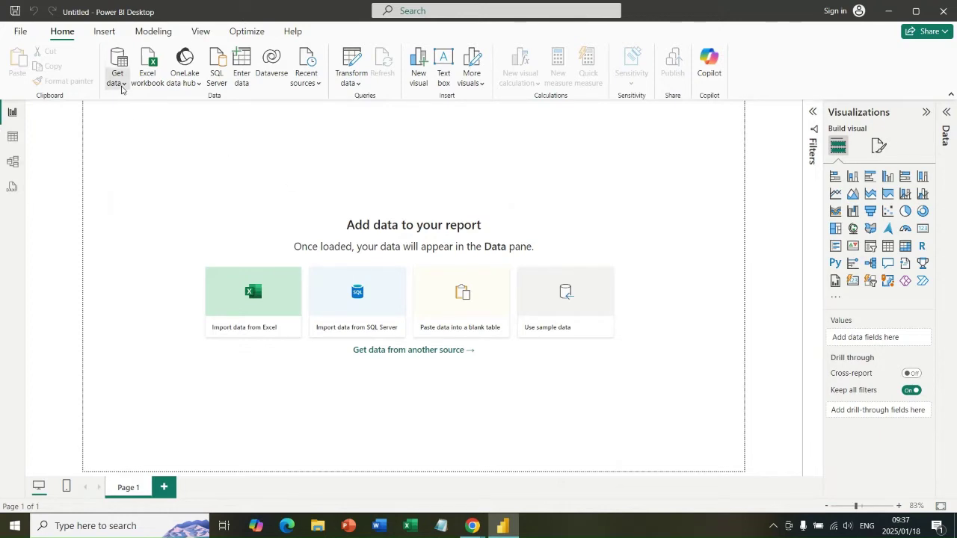
pyautogui.click(122, 84)
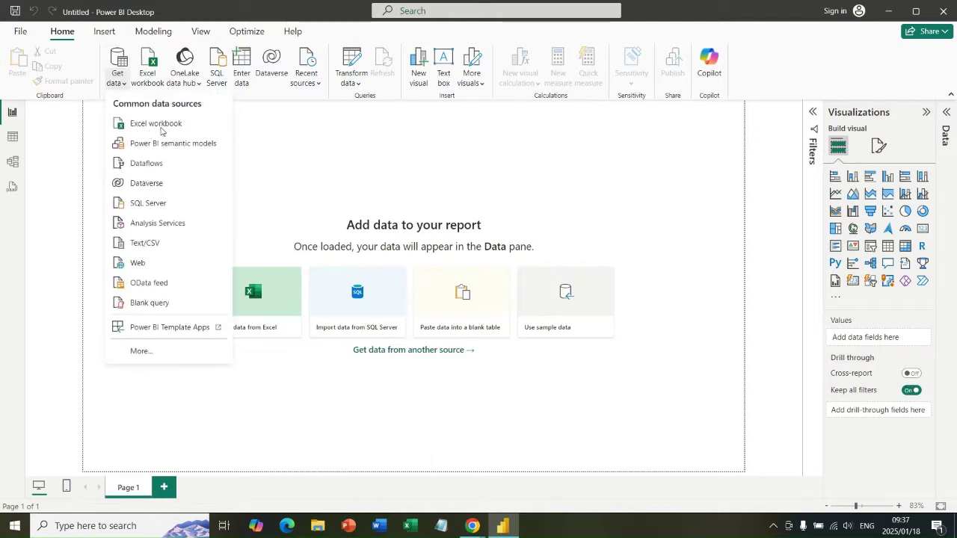
pyautogui.click(161, 126)
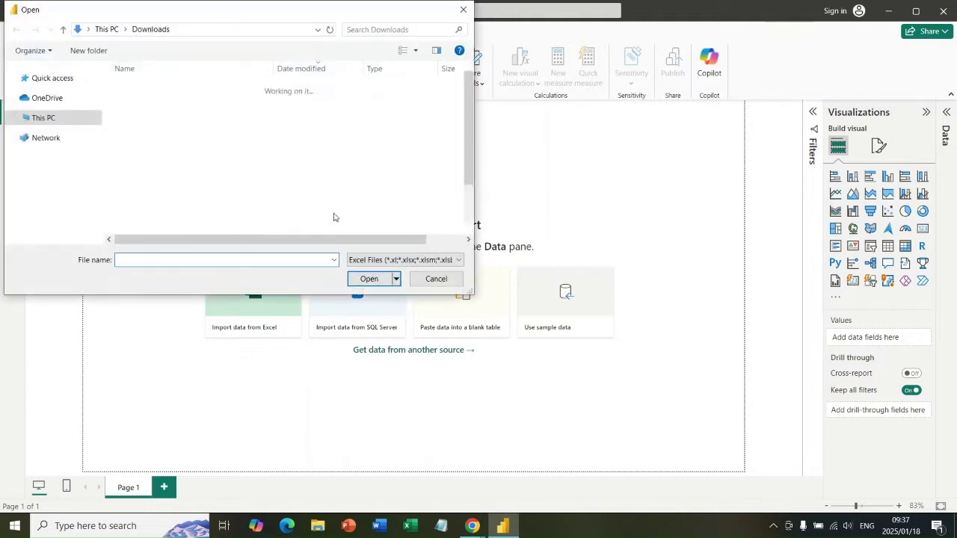
pyautogui.click(53, 122)
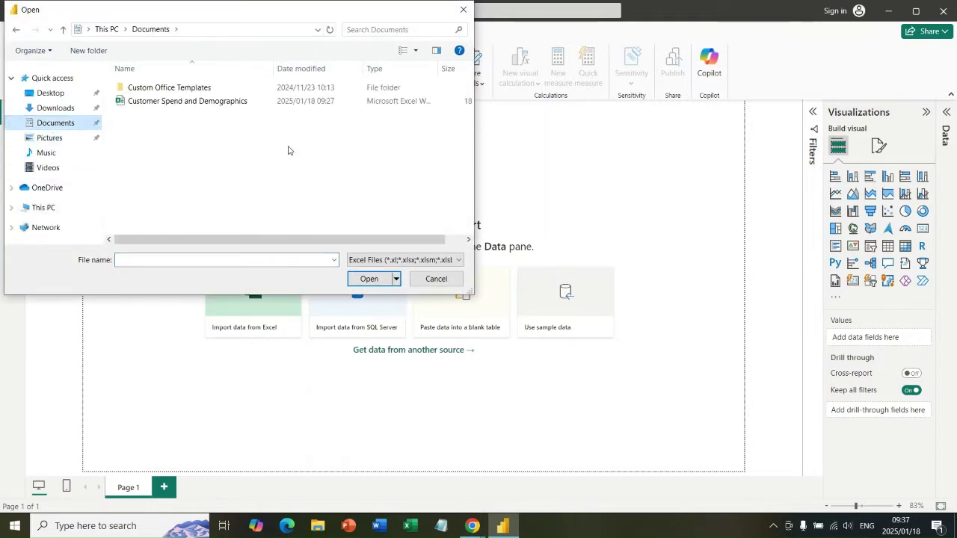
pyautogui.click(173, 104)
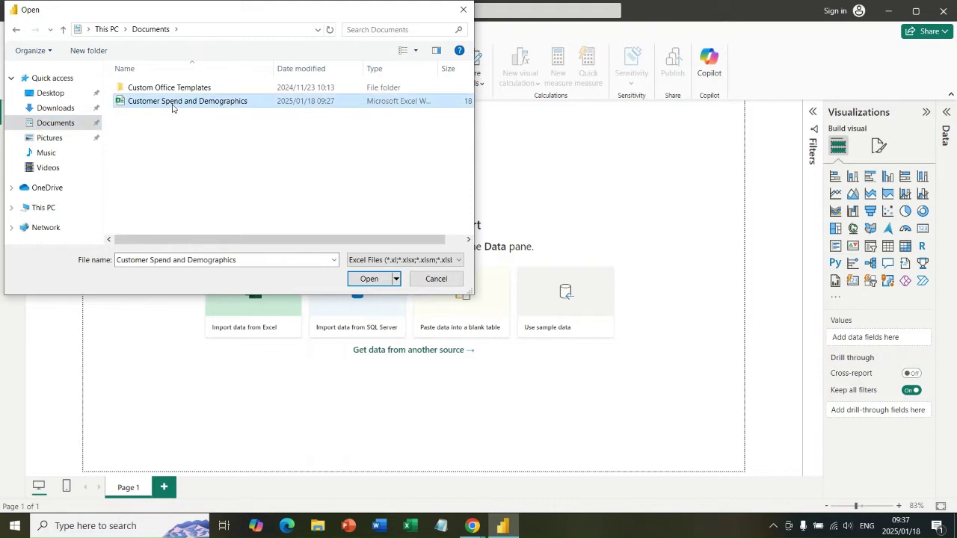
pyautogui.click(365, 278)
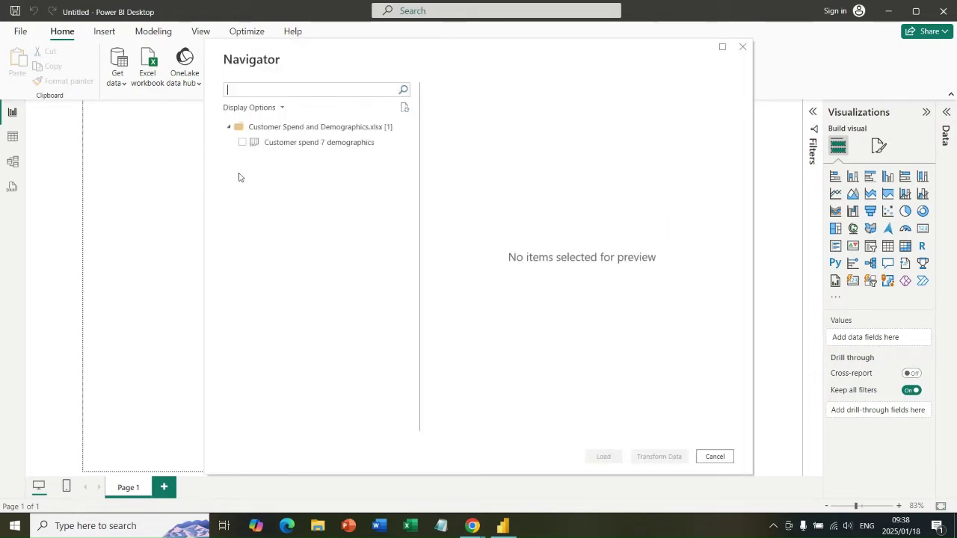
# Select the Customer spend 7 demographics sheet, look through its preview columns and load it into the report.
pyautogui.click(241, 142)
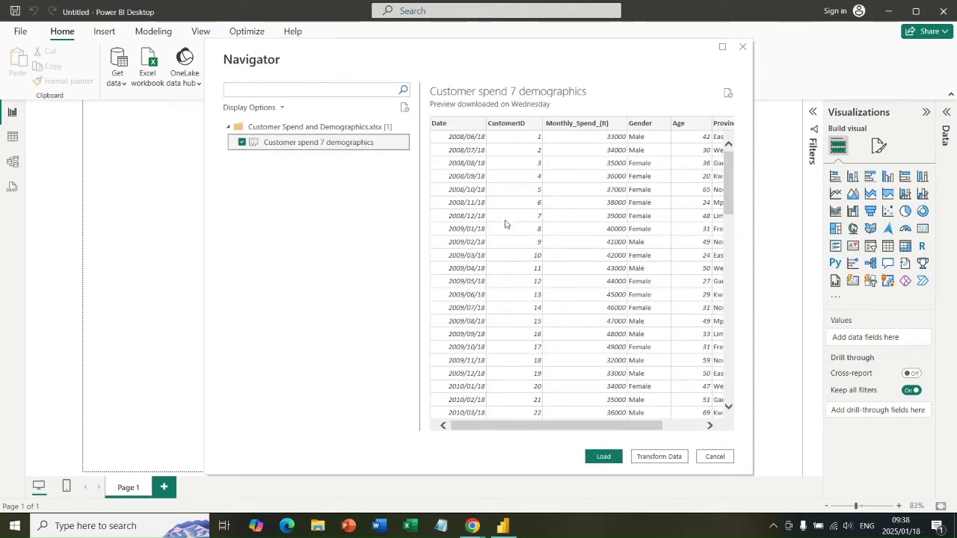
pyautogui.click(528, 429)
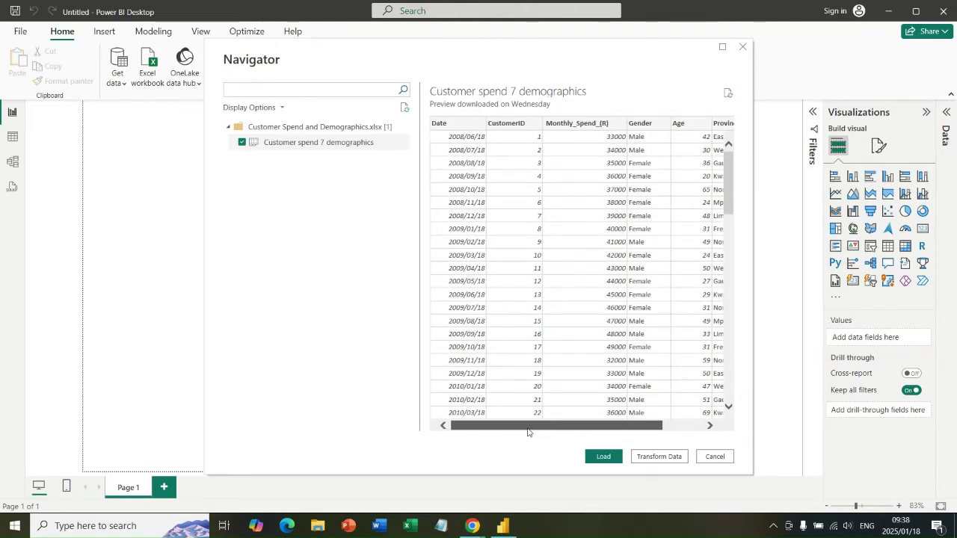
pyautogui.moveTo(528, 432)
pyautogui.mouseDown()
pyautogui.moveTo(580, 421)
pyautogui.moveTo(513, 426)
pyautogui.mouseUp()
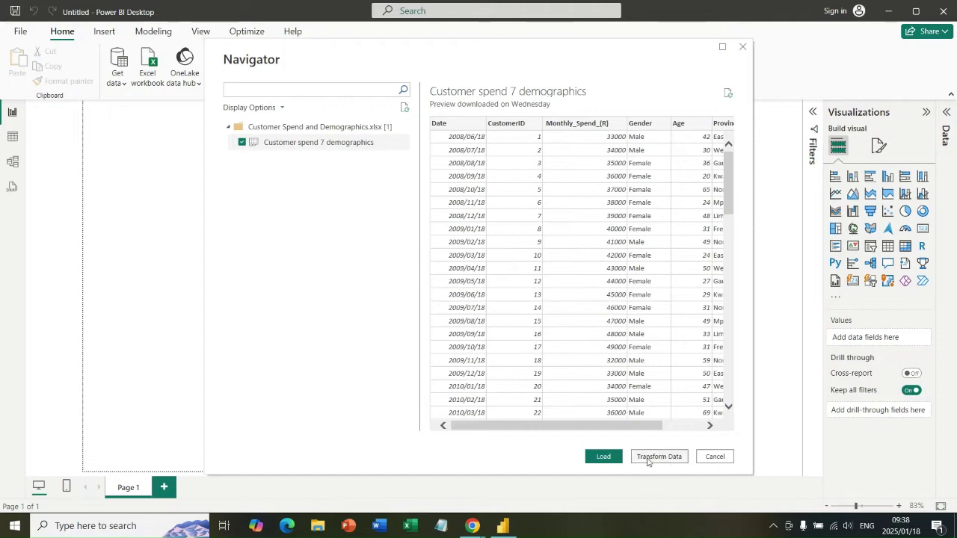
pyautogui.moveTo(732, 206); pyautogui.dragTo(752, 196)
pyautogui.moveTo(634, 428); pyautogui.dragTo(682, 426)
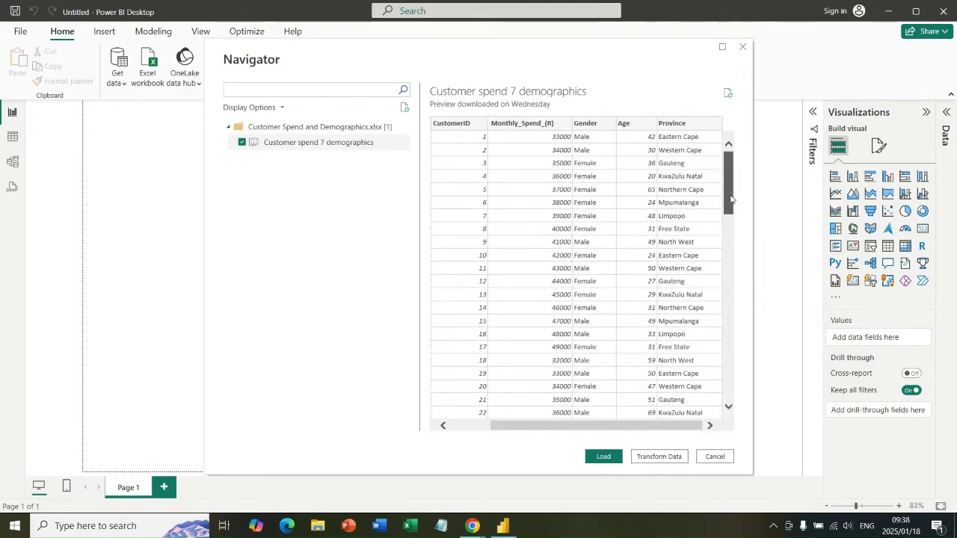
pyautogui.moveTo(731, 200); pyautogui.dragTo(731, 179)
pyautogui.moveTo(670, 426); pyautogui.dragTo(631, 427)
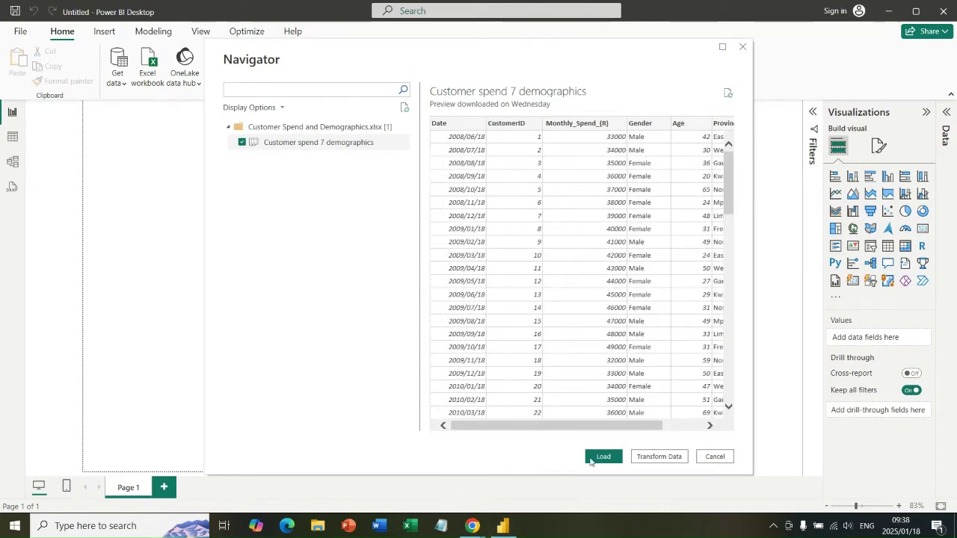
pyautogui.click(603, 463)
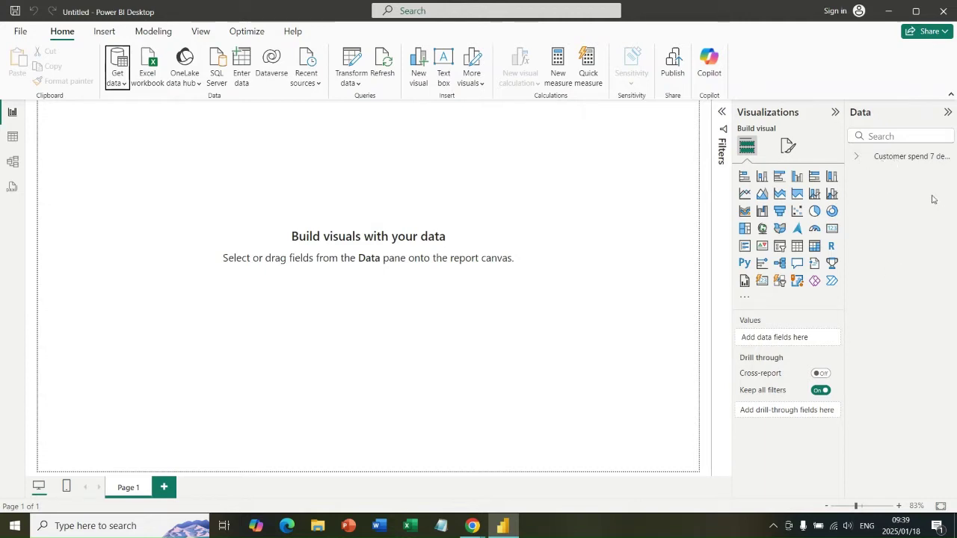
# Examine the fields of the Customer spend 7 demographics table, including the Date field's options and its date hierarchy levels.
pyautogui.click(857, 157)
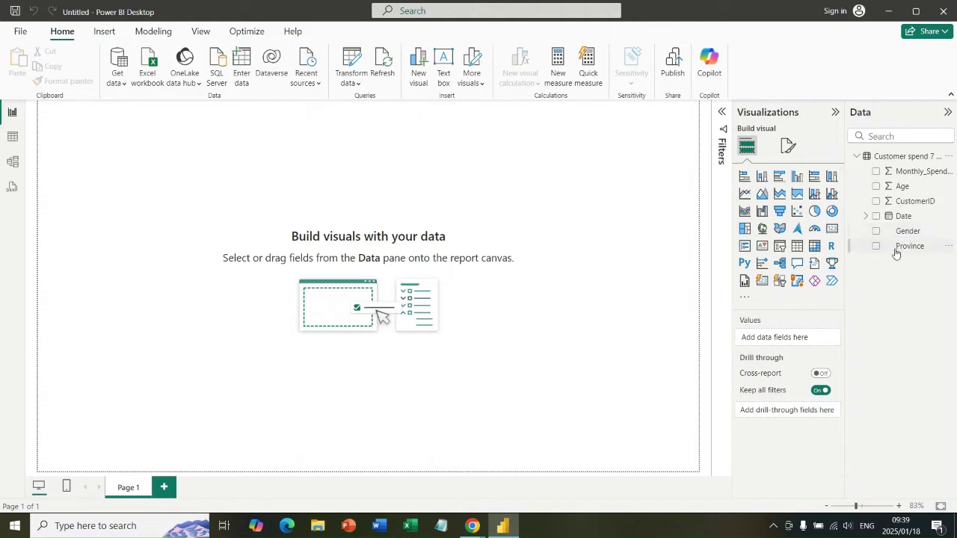
pyautogui.click(949, 216)
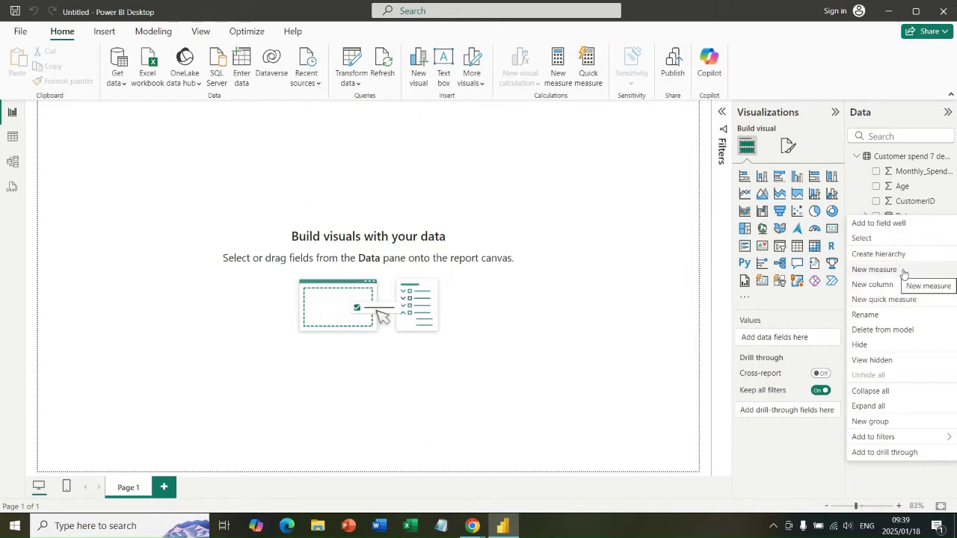
pyautogui.click(800, 462)
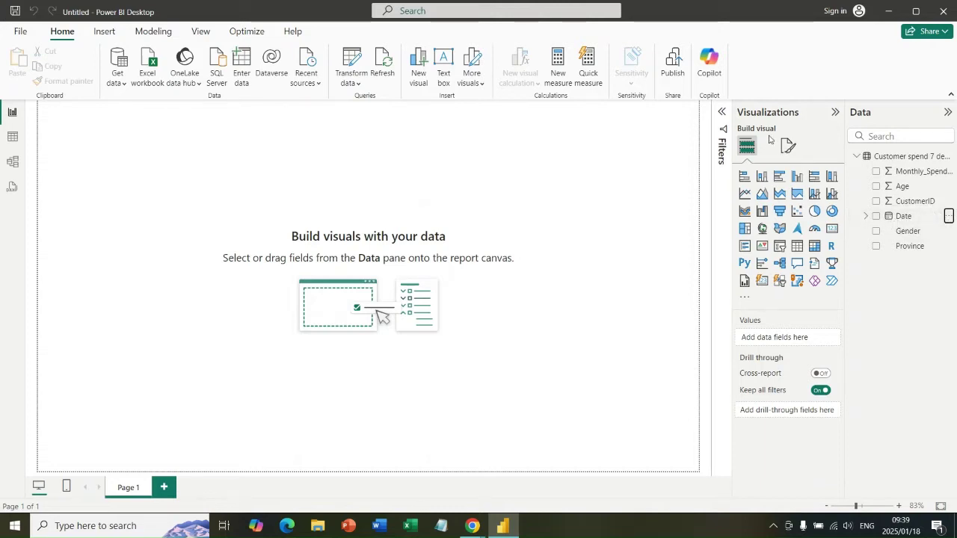
pyautogui.click(866, 216)
pyautogui.click(877, 231)
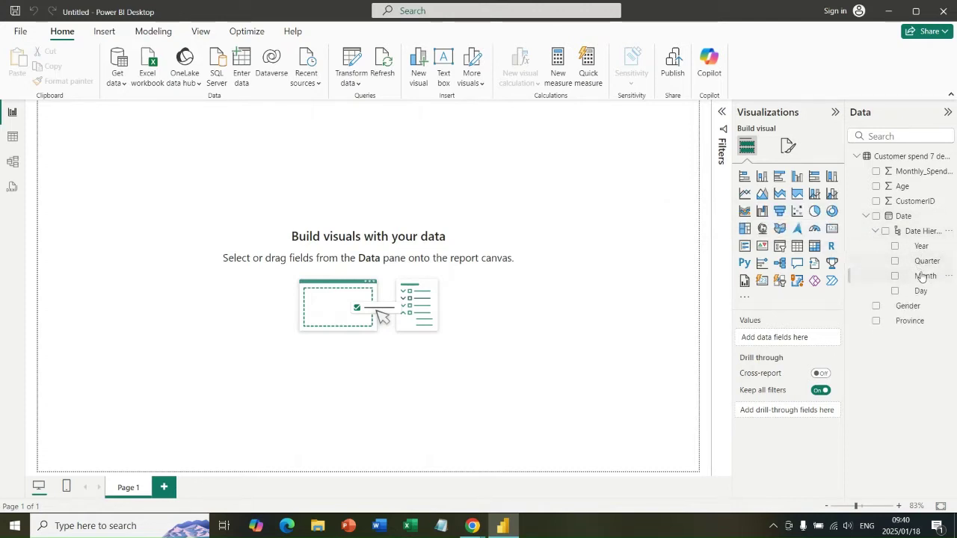
pyautogui.click(876, 233)
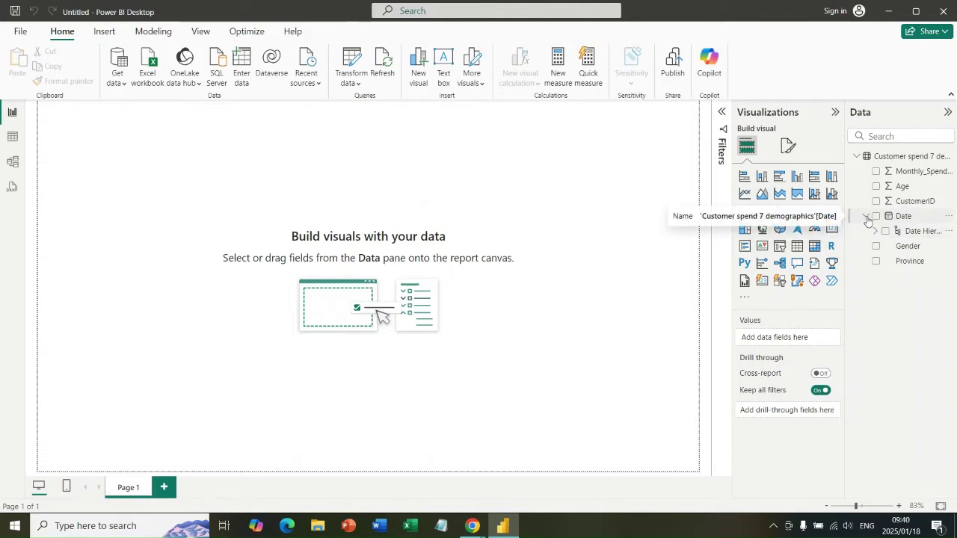
pyautogui.click(867, 217)
pyautogui.click(867, 216)
pyautogui.click(877, 231)
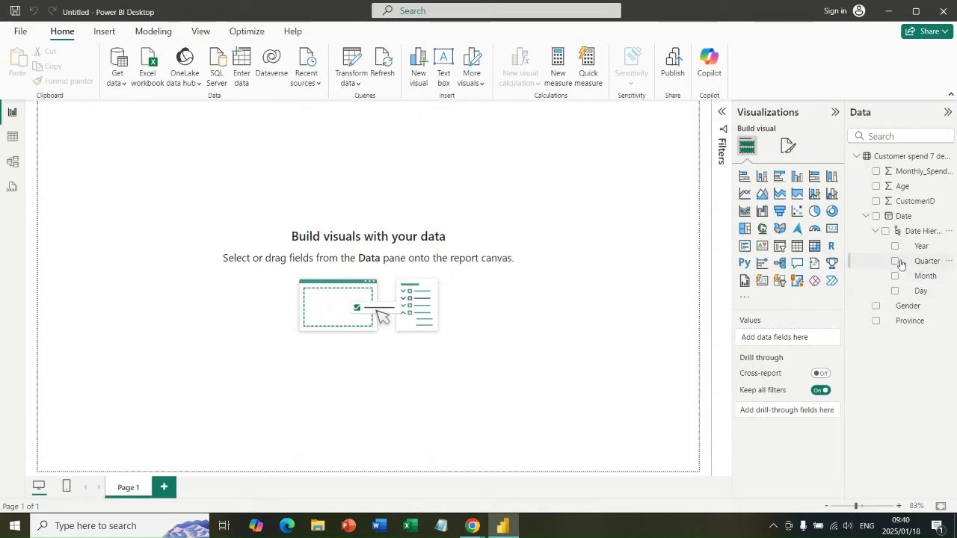
pyautogui.click(876, 232)
pyautogui.click(867, 217)
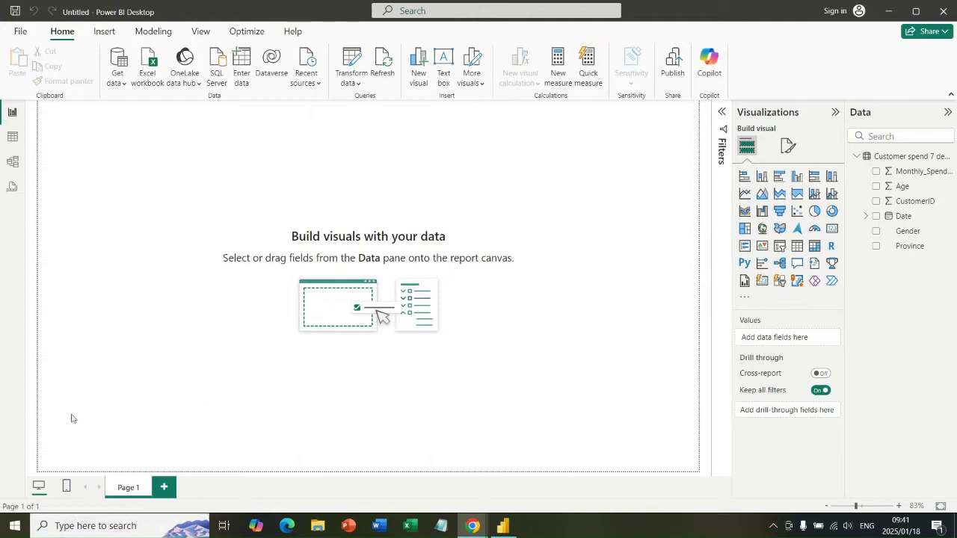
# Add two blank pages to the report and switch between the pages.
pyautogui.click(163, 488)
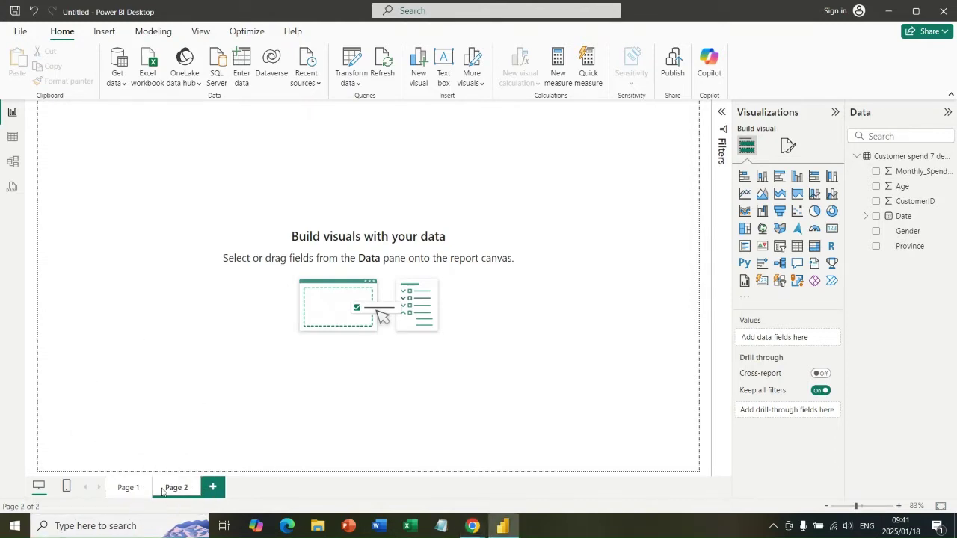
pyautogui.click(214, 490)
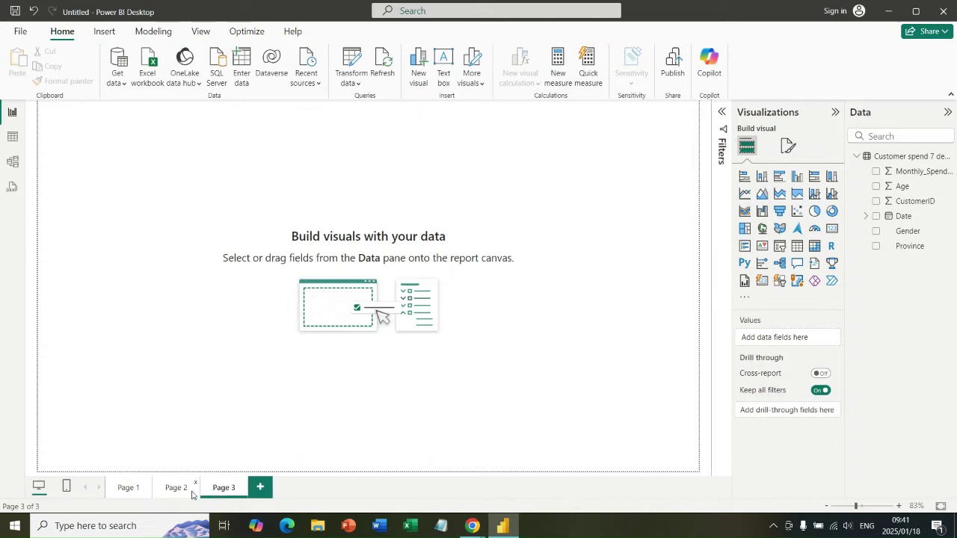
pyautogui.click(129, 489)
pyautogui.click(179, 490)
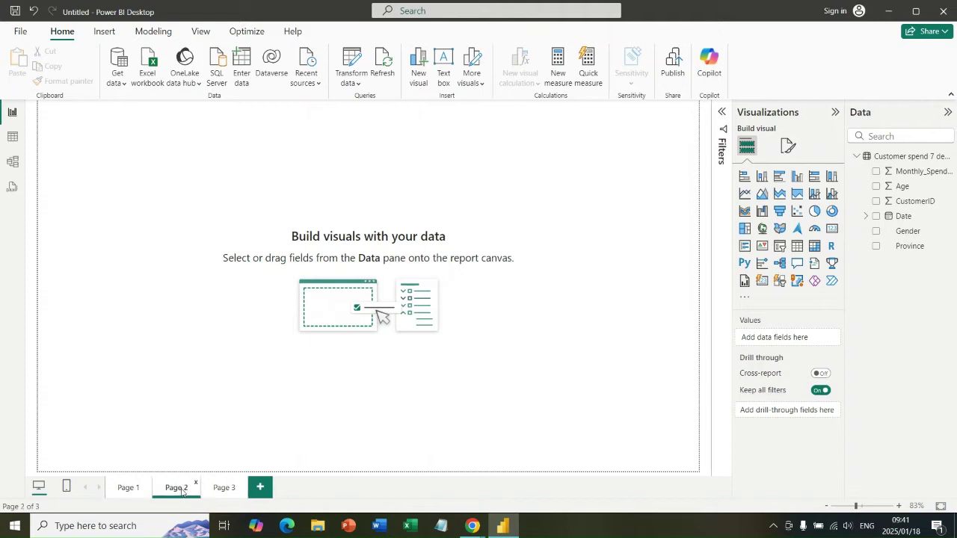
# Delete Page 2 and Page 3 from the report, confirming each deletion.
pyautogui.click(195, 487)
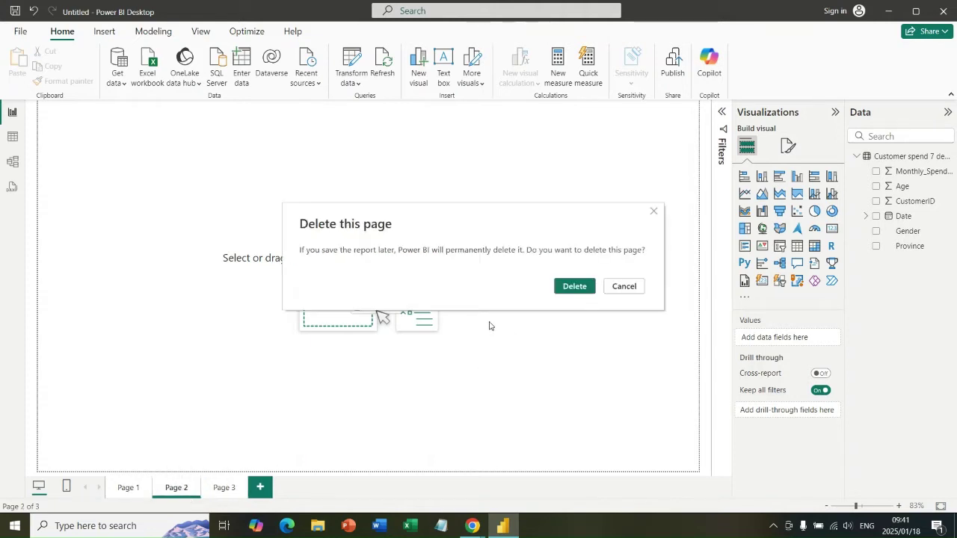
pyautogui.click(573, 288)
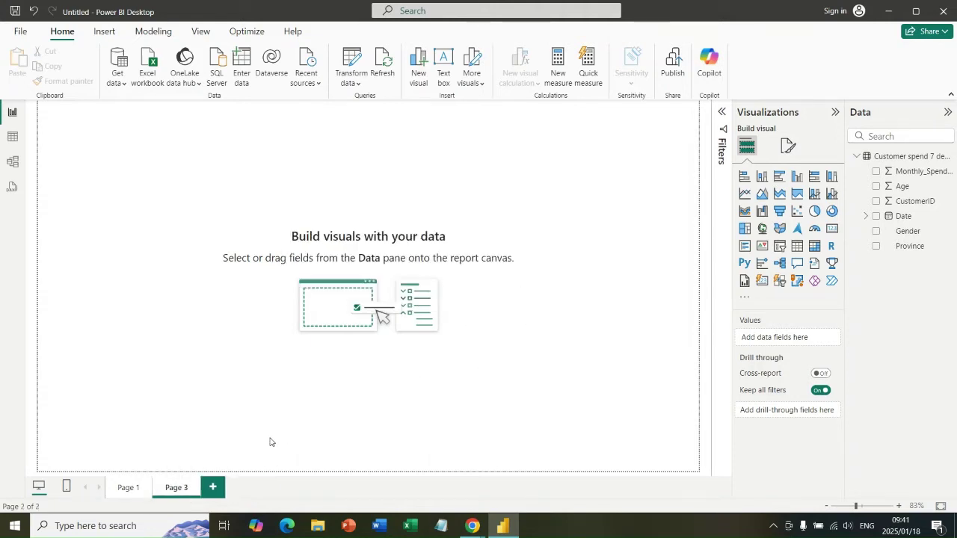
pyautogui.click(196, 488)
pyautogui.click(588, 291)
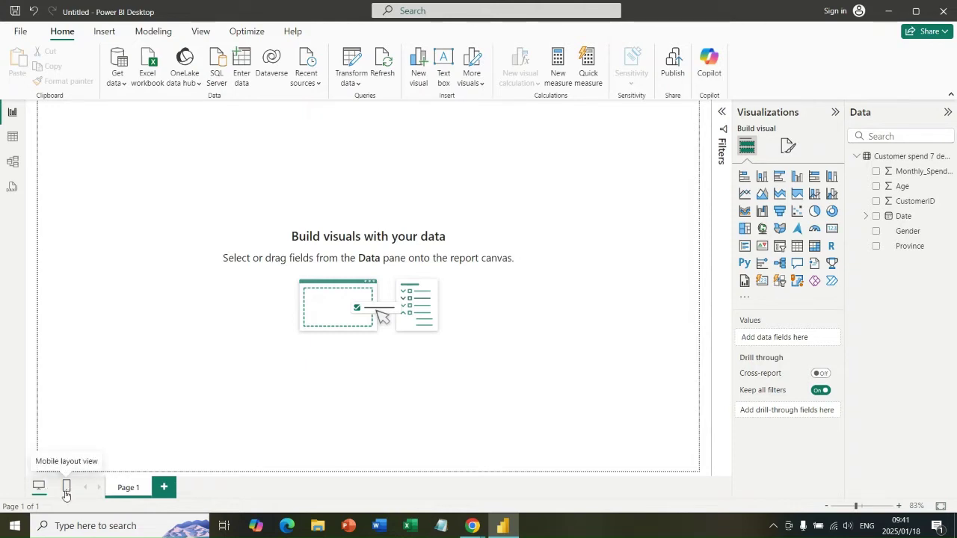
# Examine the report's mobile layout and return to the desktop layout.
pyautogui.click(66, 488)
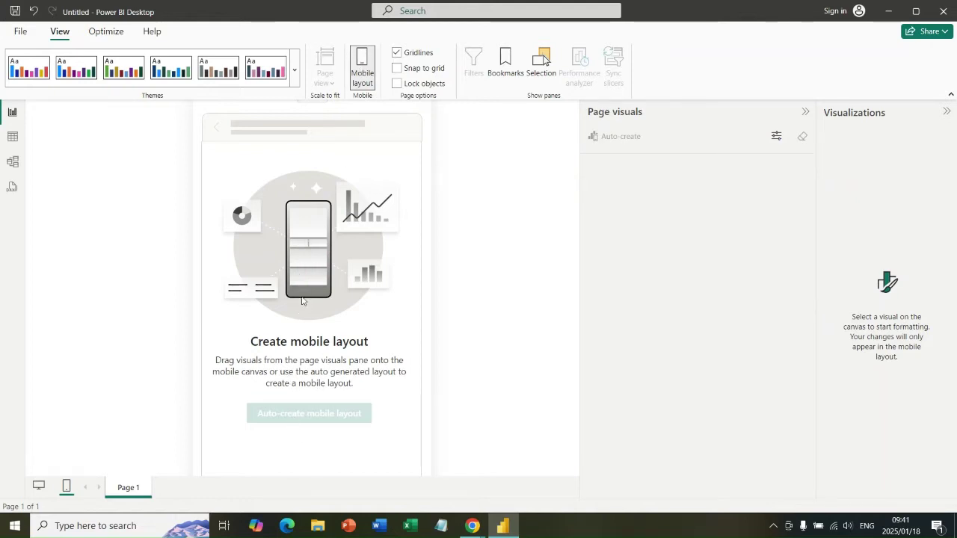
pyautogui.click(365, 82)
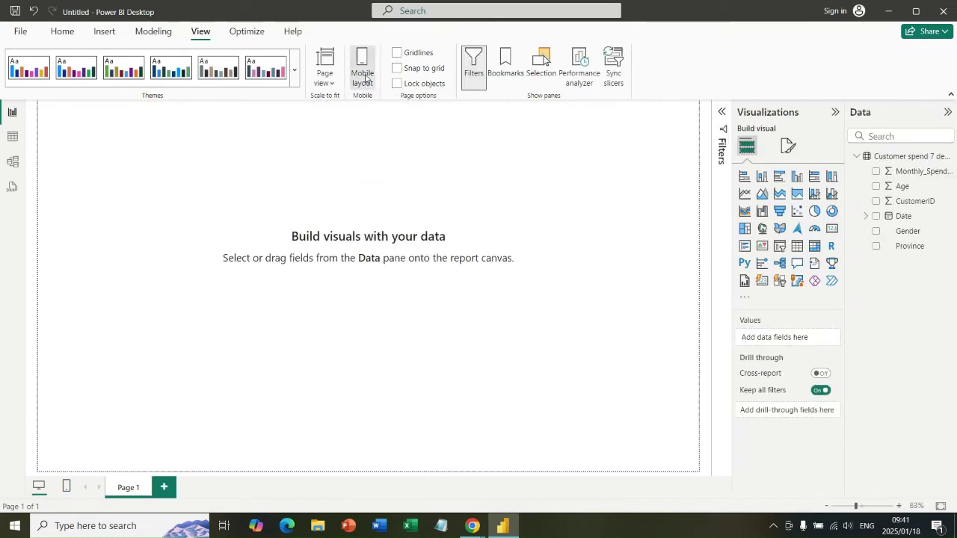
pyautogui.click(365, 79)
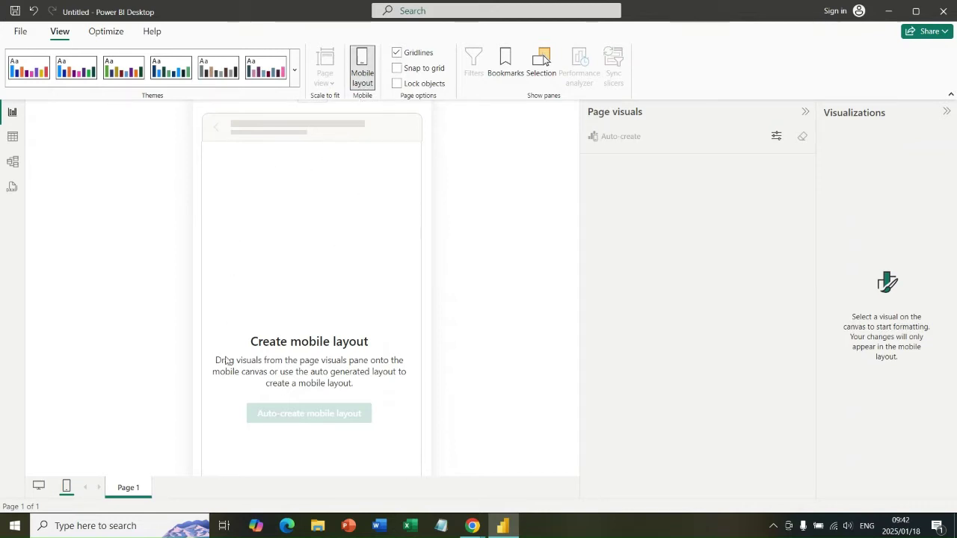
pyautogui.click(362, 67)
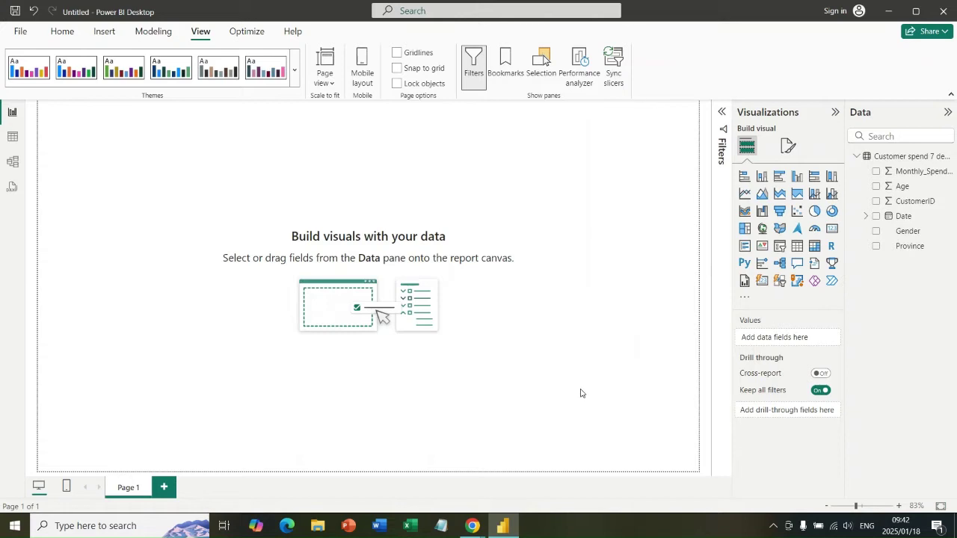
# Add a line chart to Page 1 and stretch it across the full width of the page's lower part.
pyautogui.click(745, 201)
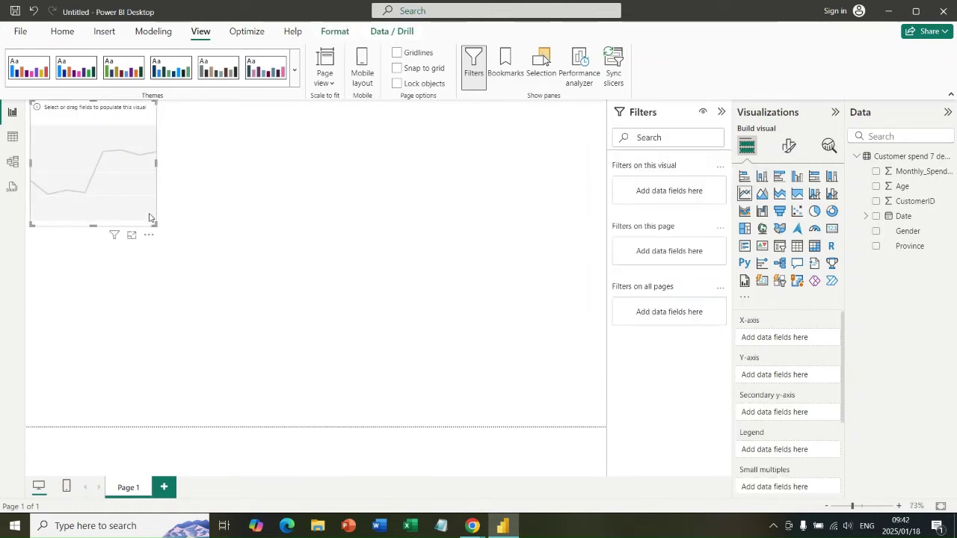
pyautogui.moveTo(128, 160); pyautogui.dragTo(597, 379)
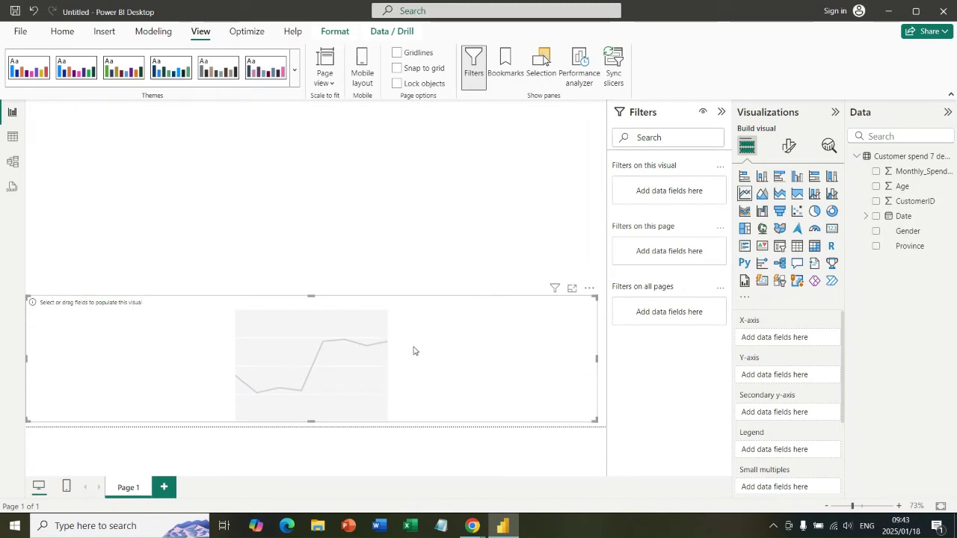
pyautogui.click(406, 268)
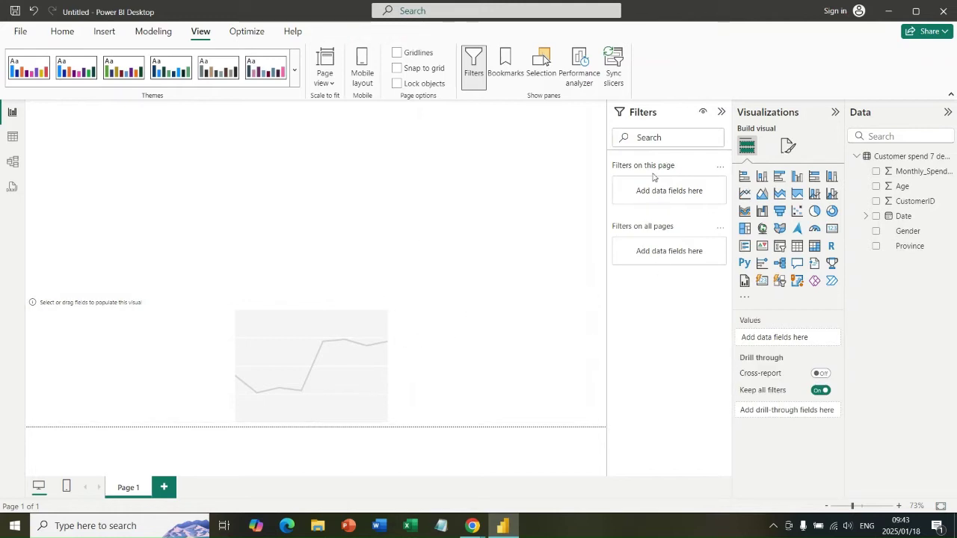
# Assign the Date field to the line chart's X-axis and Monthly_Spend_(R) to its Y-axis.
pyautogui.click(512, 345)
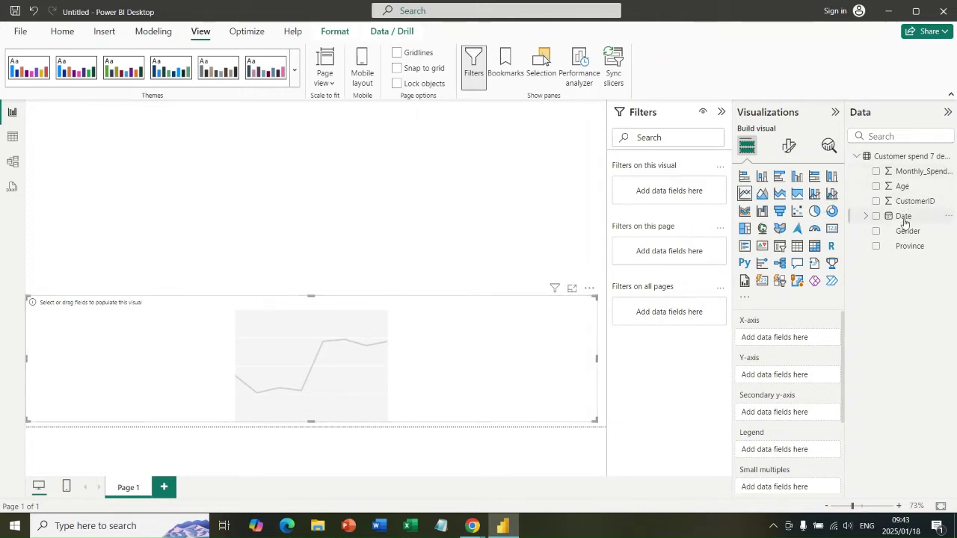
pyautogui.moveTo(904, 222); pyautogui.dragTo(782, 346)
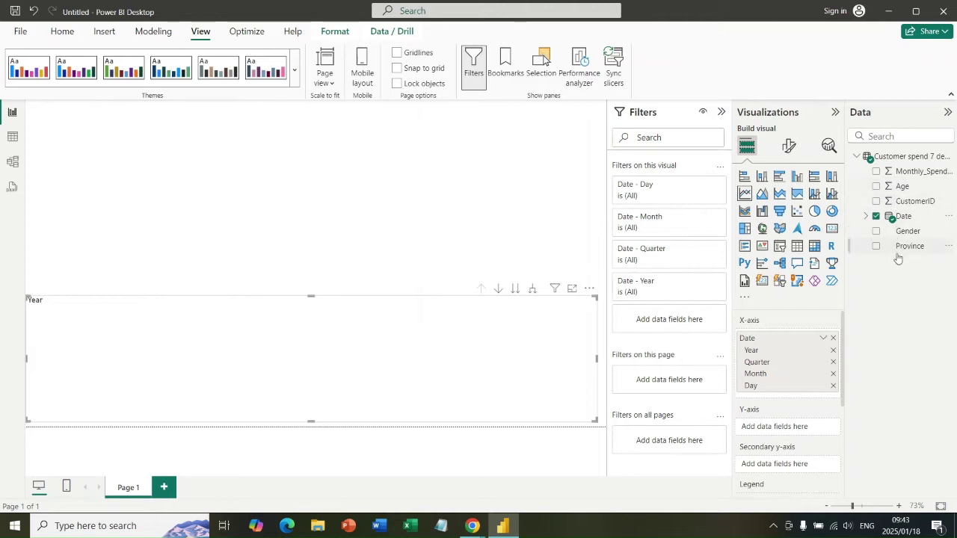
pyautogui.moveTo(895, 176); pyautogui.dragTo(765, 423)
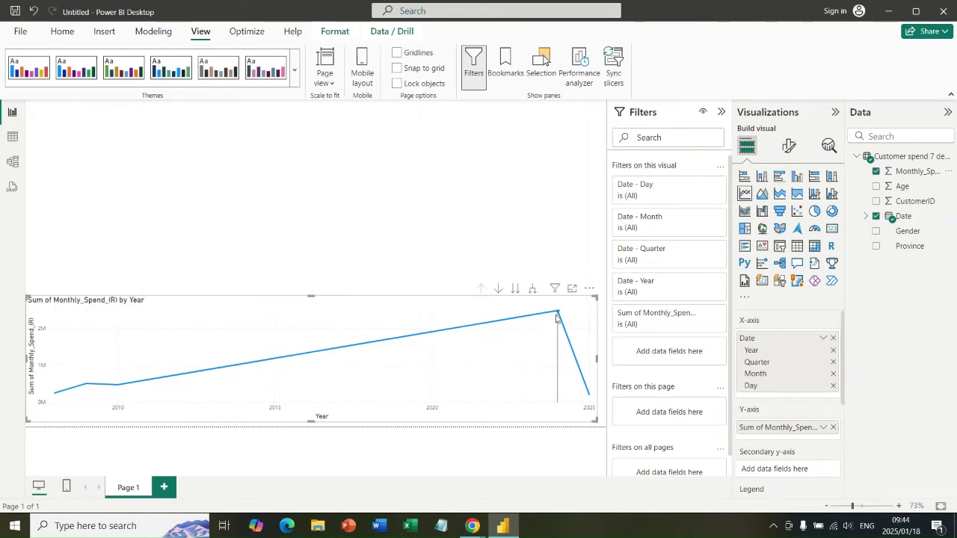
# Drill the line chart down from the Year level through Quarter to the Month level of the date hierarchy.
pyautogui.moveTo(589, 400)
pyautogui.moveTo(534, 359)
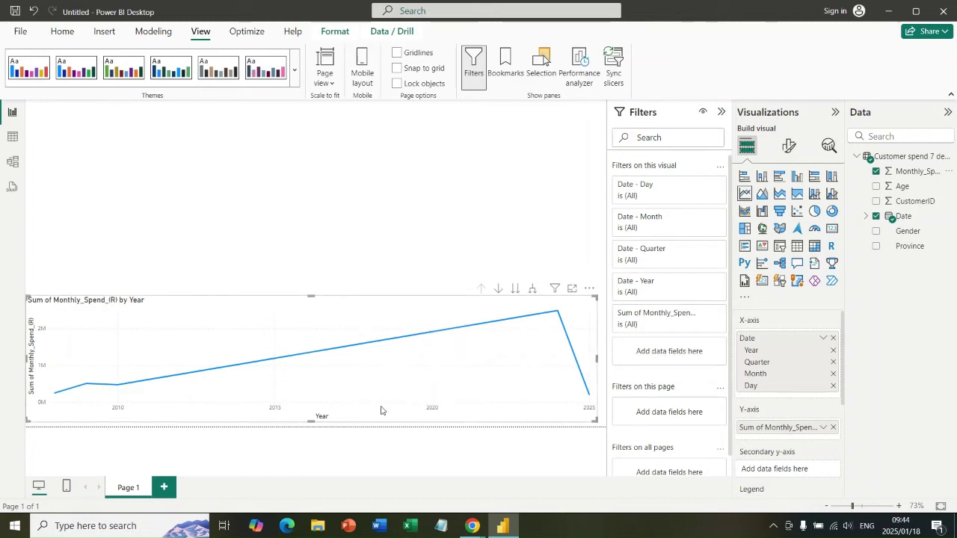
pyautogui.click(517, 289)
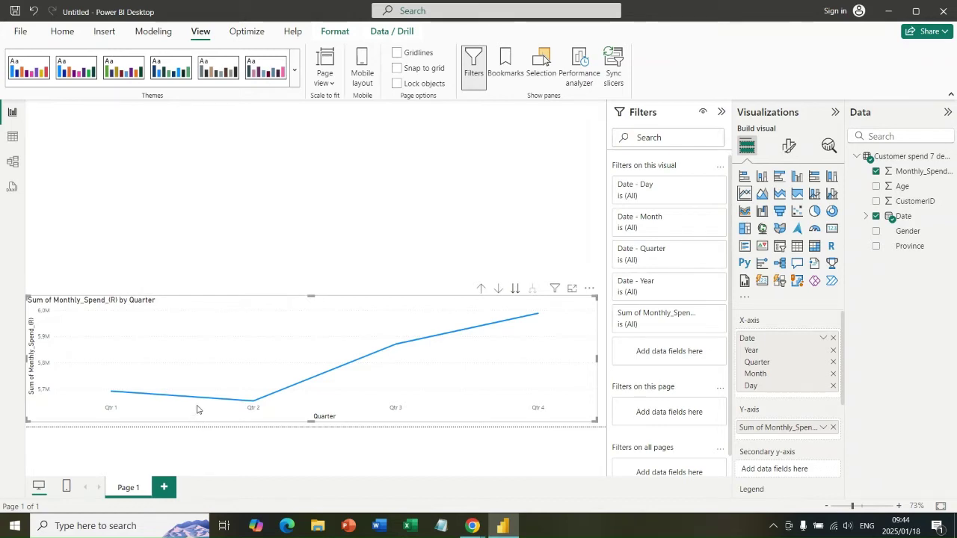
pyautogui.click(515, 290)
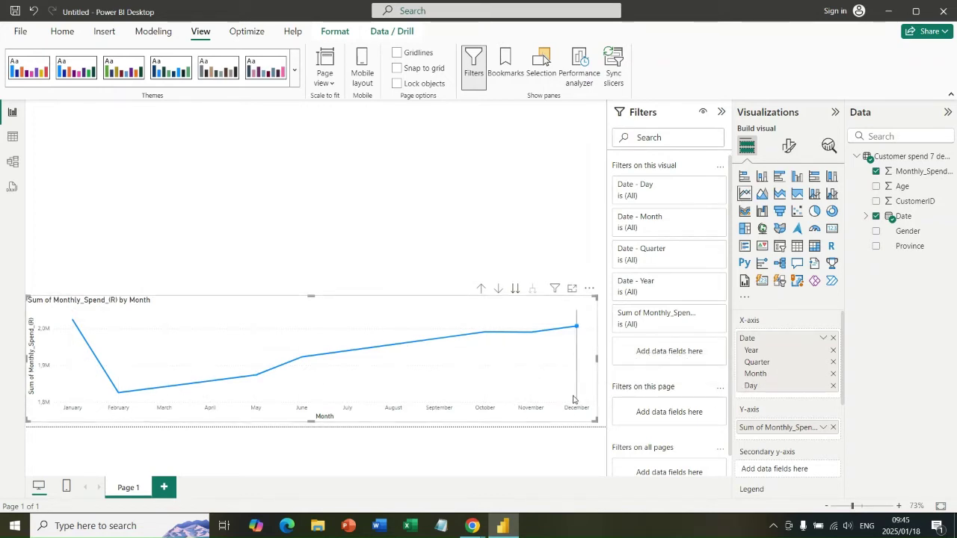
# Add the Year level of the Date hierarchy as a visual-level filter on the line chart.
pyautogui.click(866, 217)
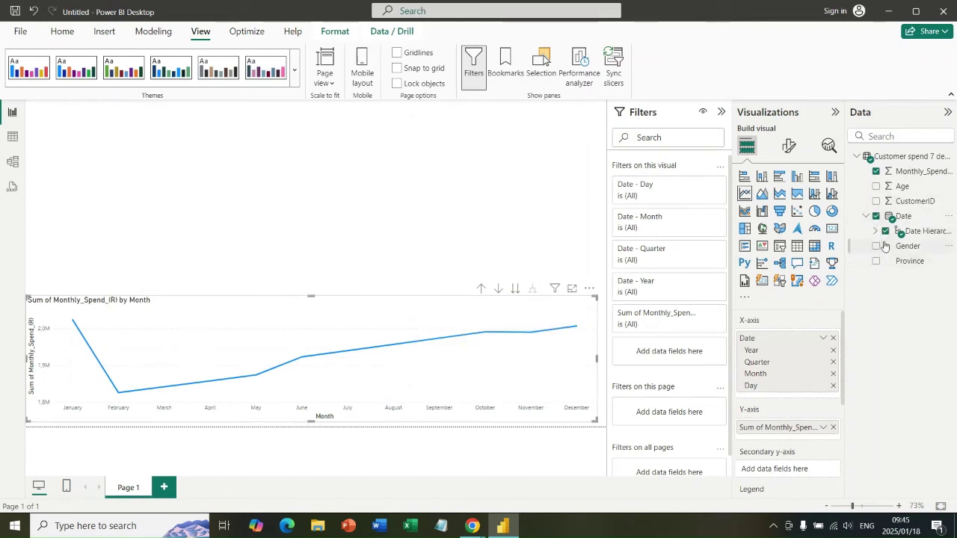
pyautogui.click(876, 232)
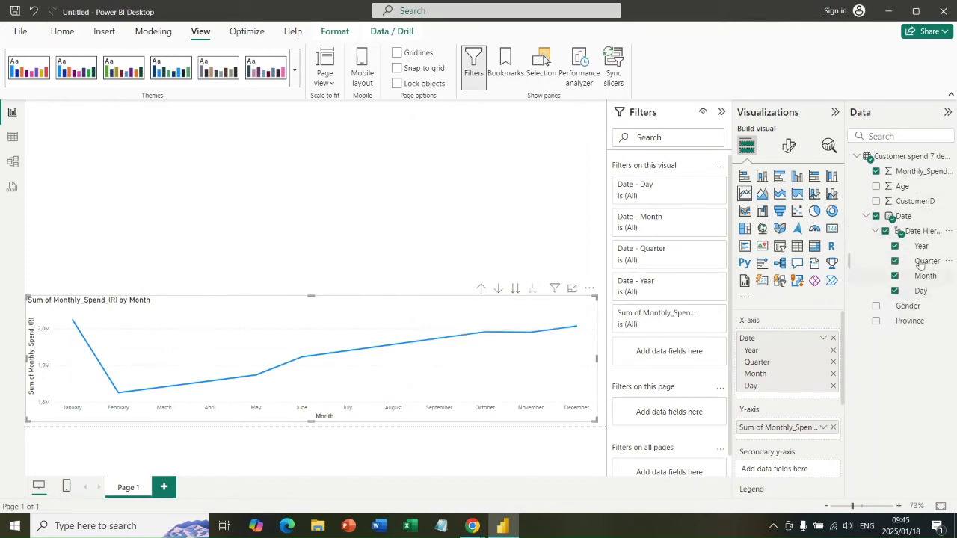
pyautogui.moveTo(921, 246); pyautogui.dragTo(657, 324)
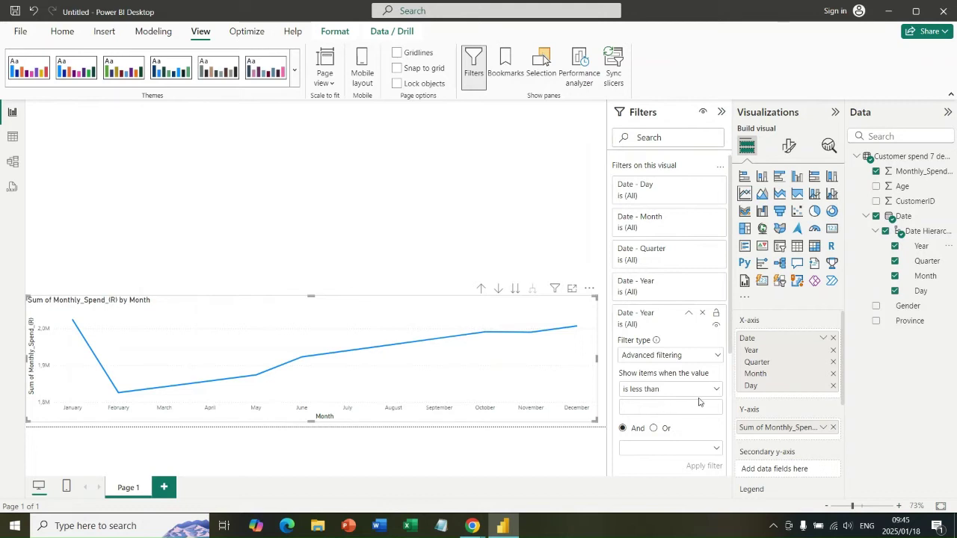
# Change the line chart's Year filter to basic filtering and restrict it to 2024.
pyautogui.click(716, 389)
pyautogui.click(717, 390)
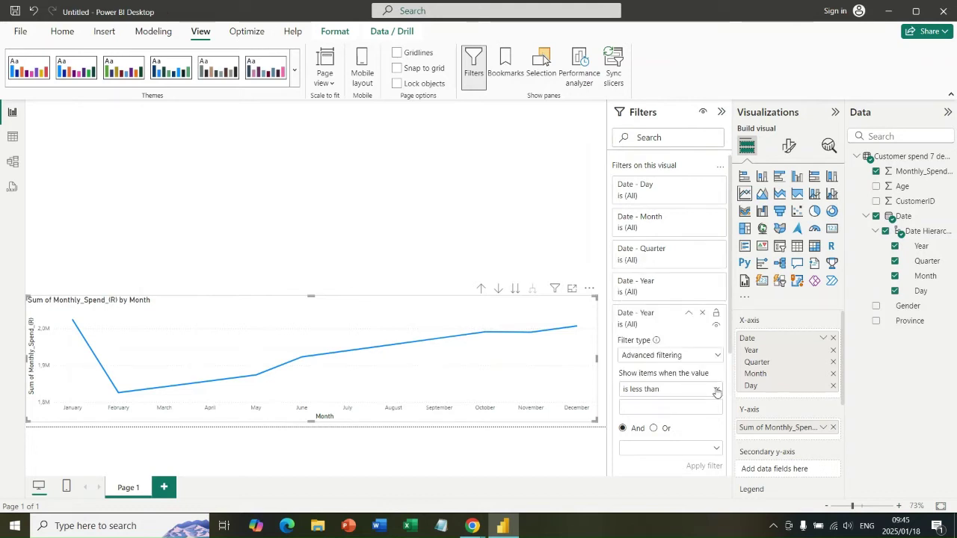
pyautogui.click(714, 358)
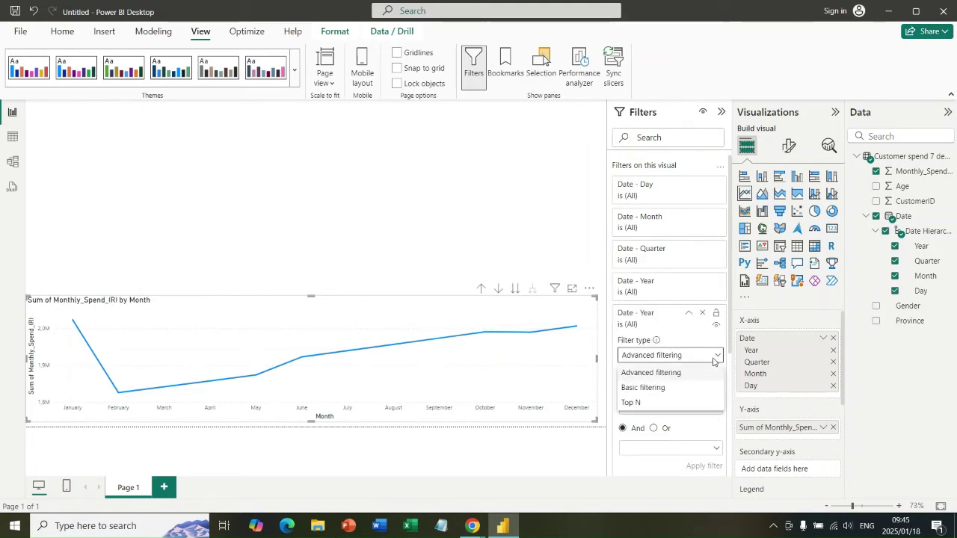
pyautogui.click(647, 388)
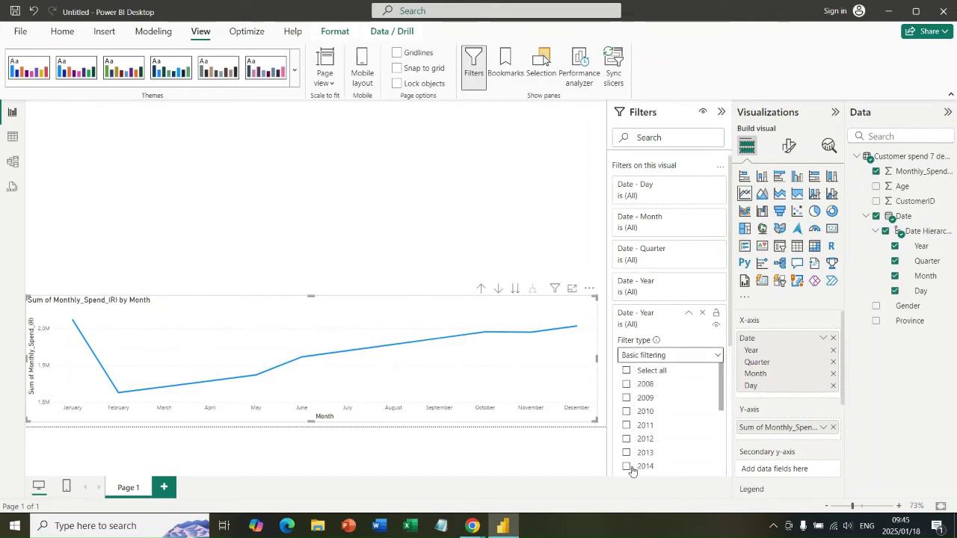
pyautogui.scroll(-5, 703, 422)
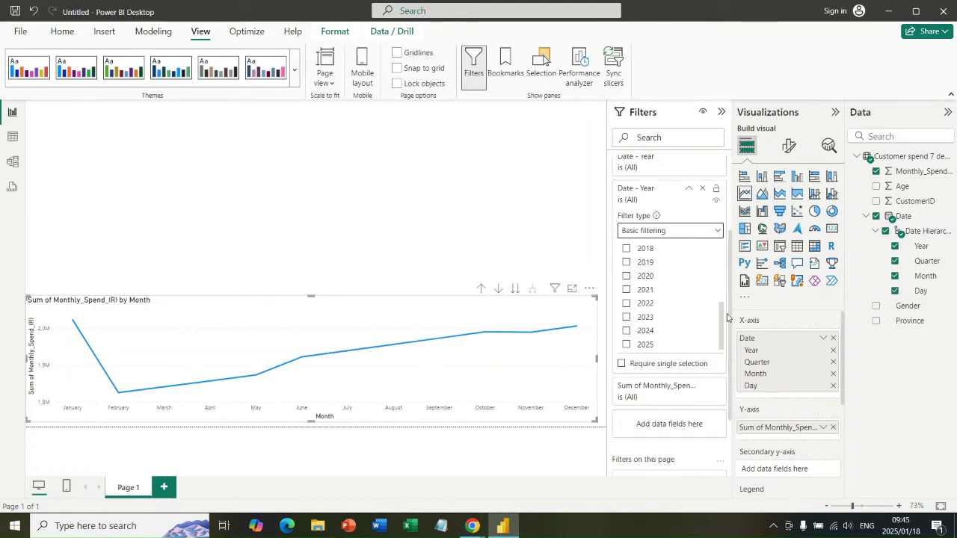
pyautogui.click(626, 331)
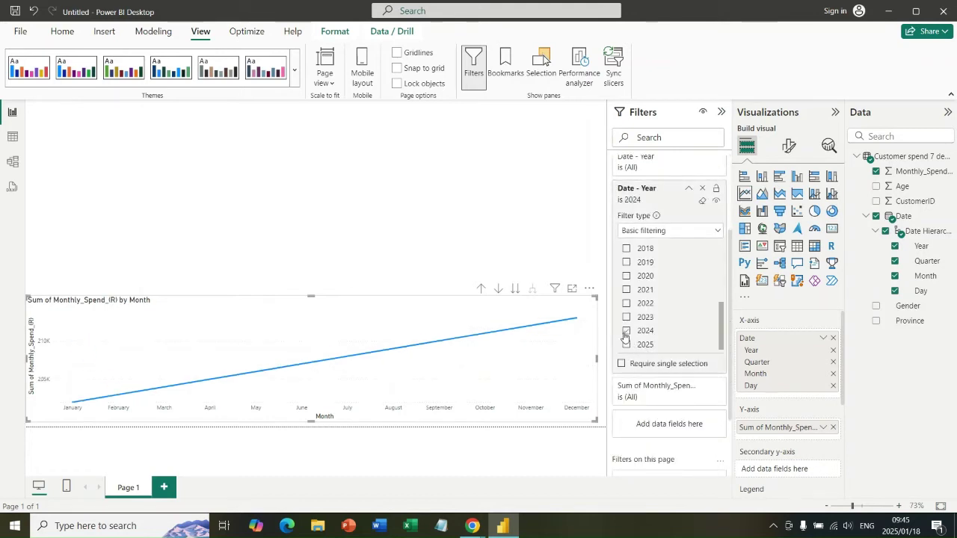
pyautogui.moveTo(484, 354)
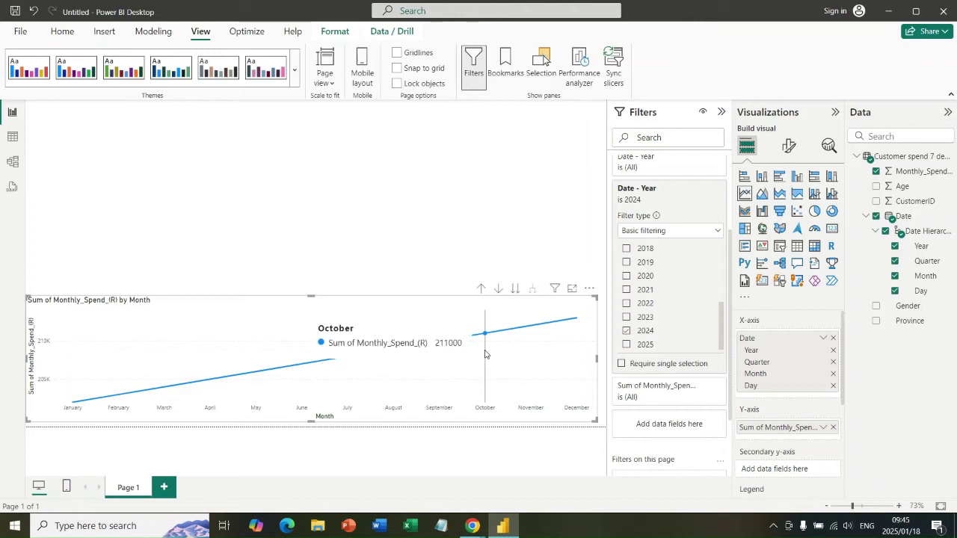
pyautogui.click(531, 459)
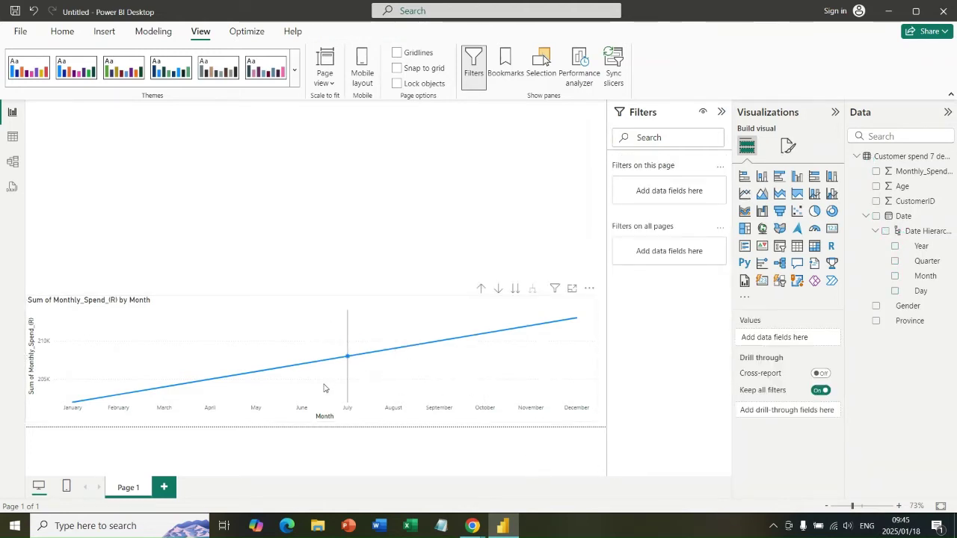
pyautogui.moveTo(323, 386)
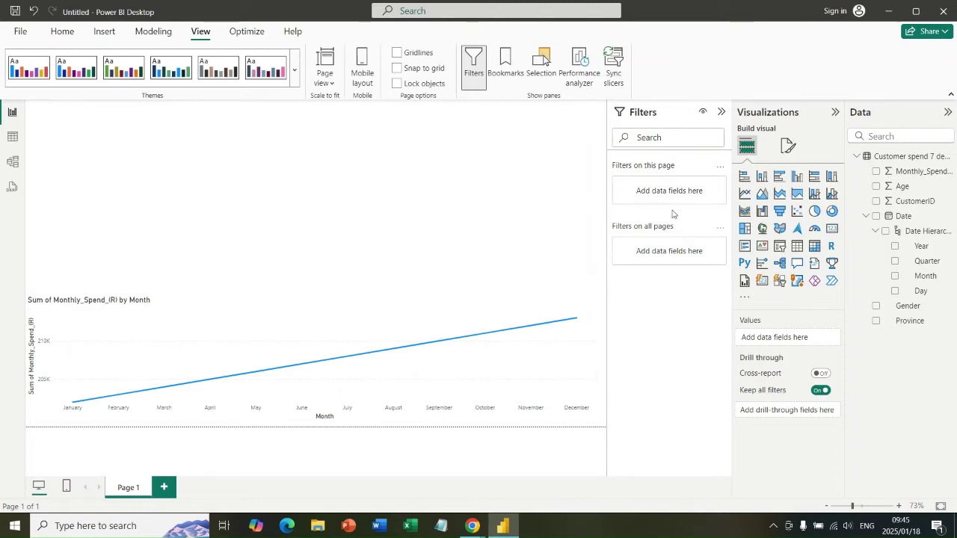
pyautogui.click(202, 322)
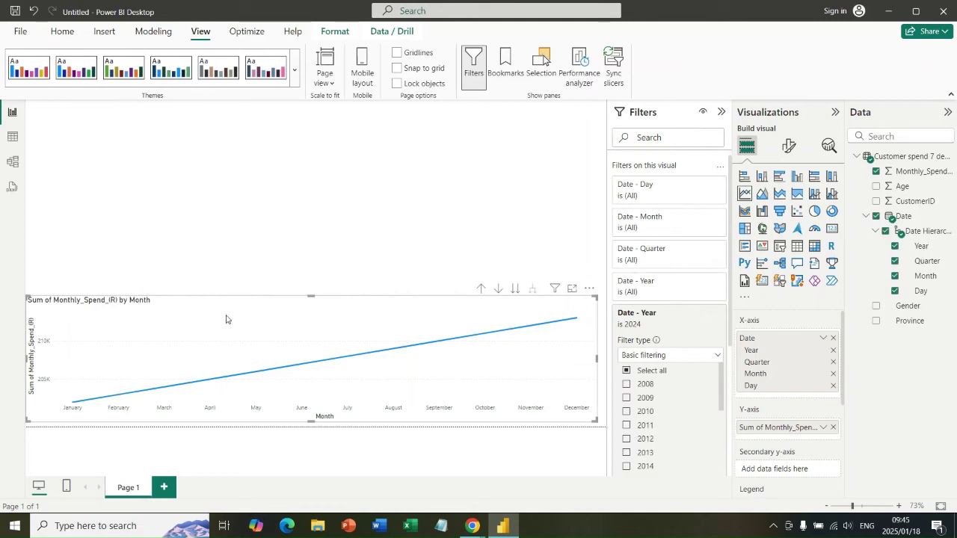
pyautogui.click(499, 461)
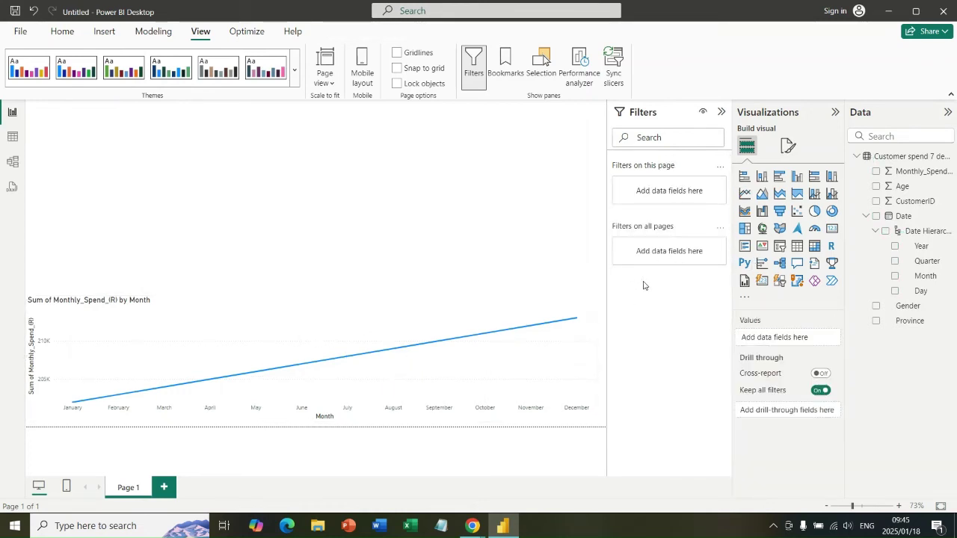
# Add a card showing Monthly_Spend_(R), narrowed to about a third of the page width in the page's upper-left area.
pyautogui.click(833, 232)
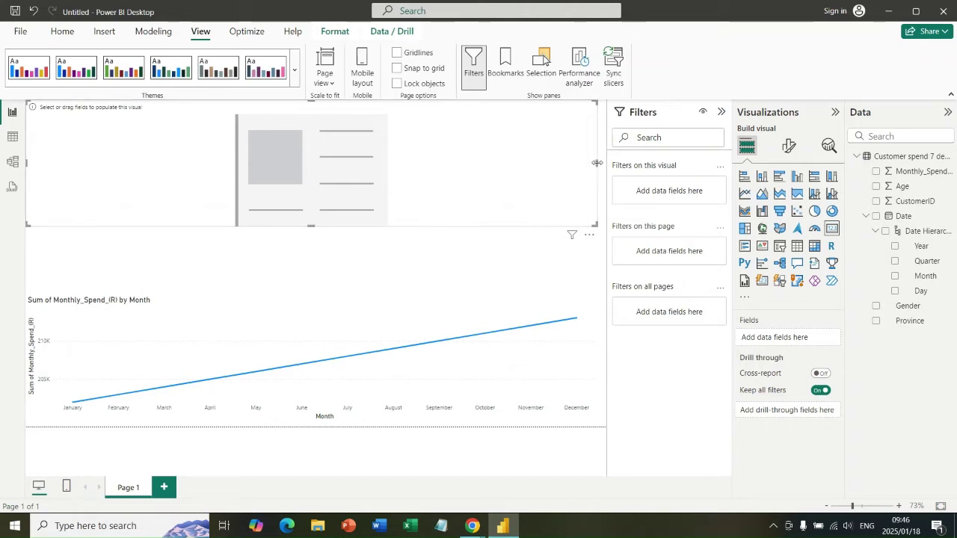
pyautogui.moveTo(597, 163); pyautogui.dragTo(201, 191)
pyautogui.moveTo(145, 175); pyautogui.dragTo(143, 197)
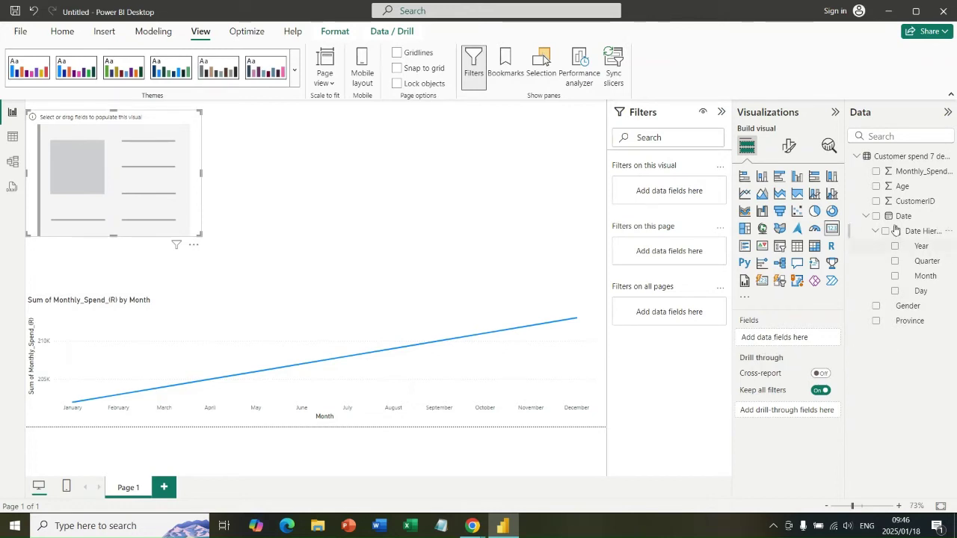
pyautogui.moveTo(891, 171); pyautogui.dragTo(785, 338)
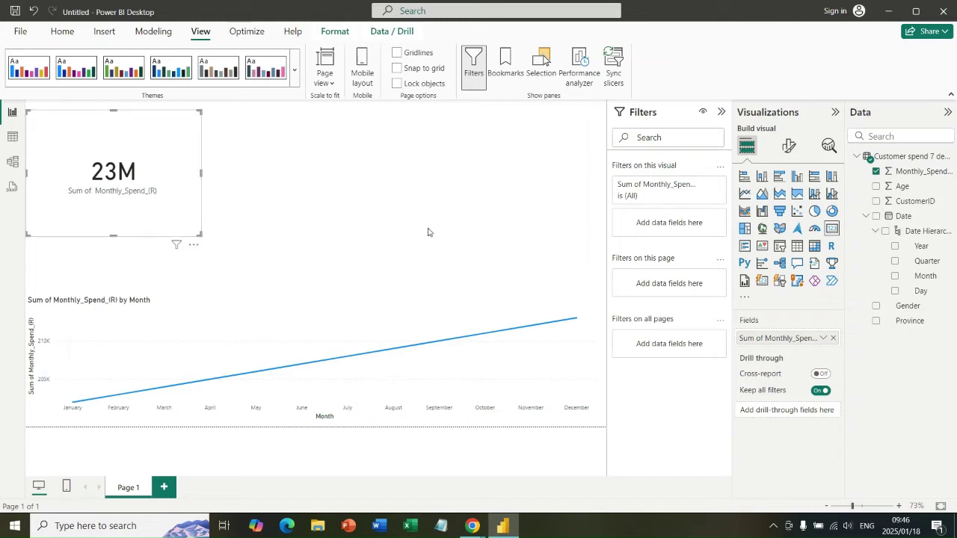
# Filter the card to the year 2024 using basic filtering on the Year level, and collapse the filter's options.
pyautogui.moveTo(920, 251); pyautogui.dragTo(672, 225)
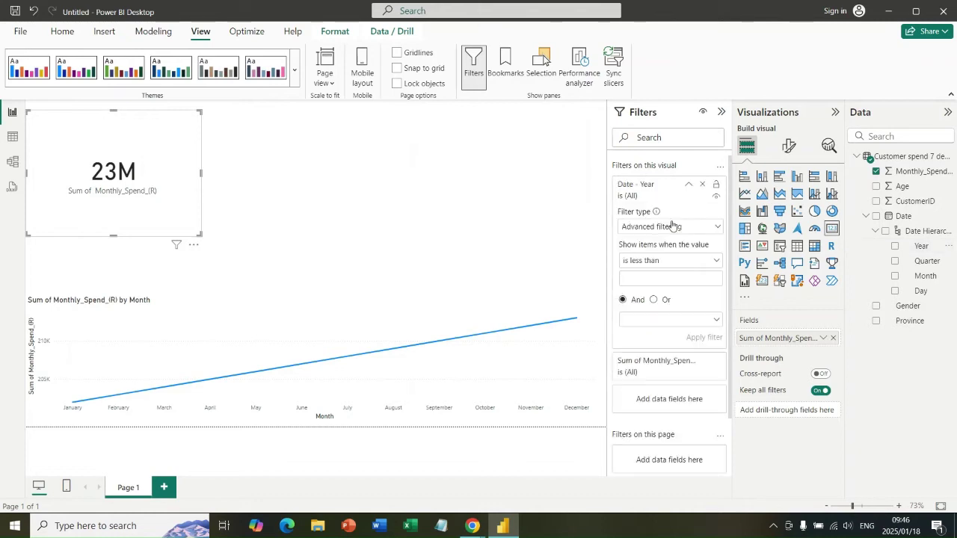
pyautogui.click(717, 228)
pyautogui.click(655, 257)
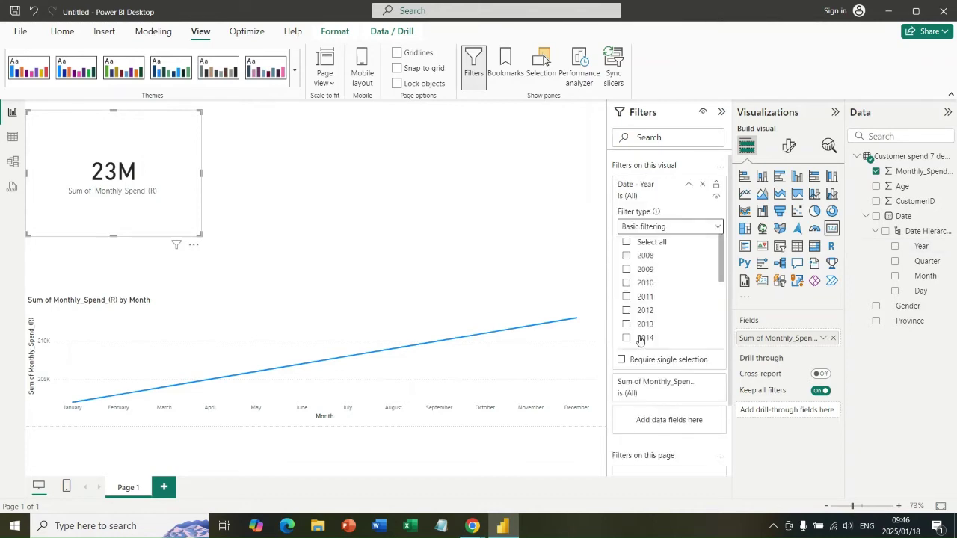
pyautogui.scroll(-1, 720, 292)
pyautogui.scroll(-4, 720, 291)
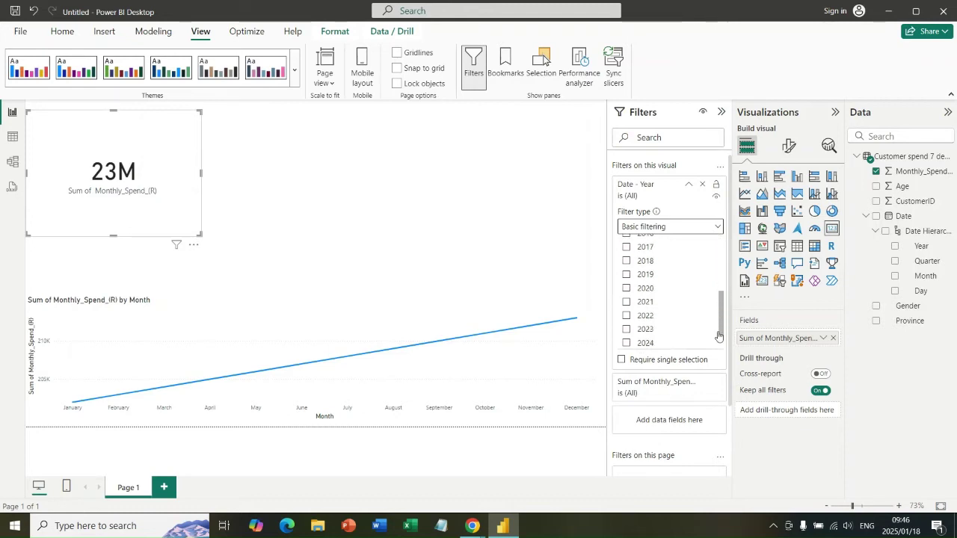
pyautogui.click(628, 329)
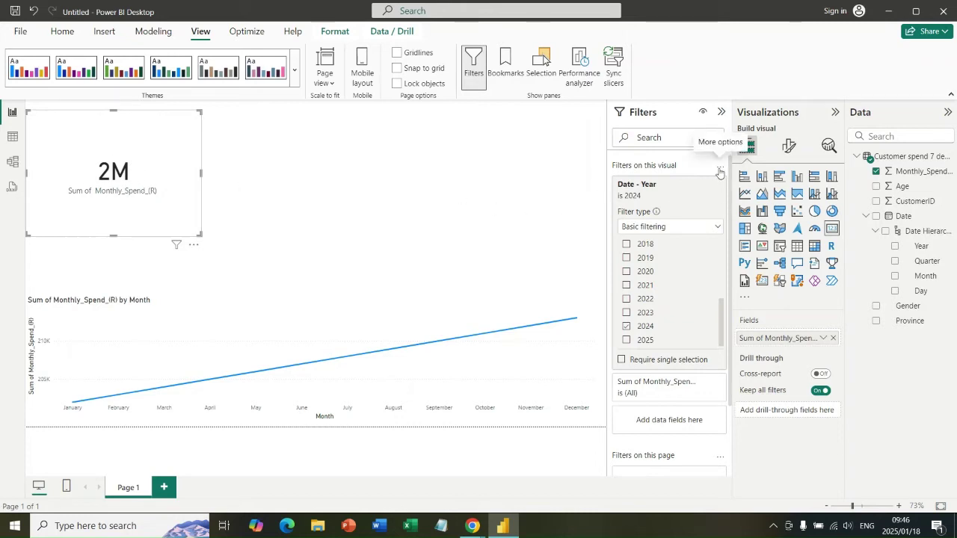
pyautogui.click(267, 182)
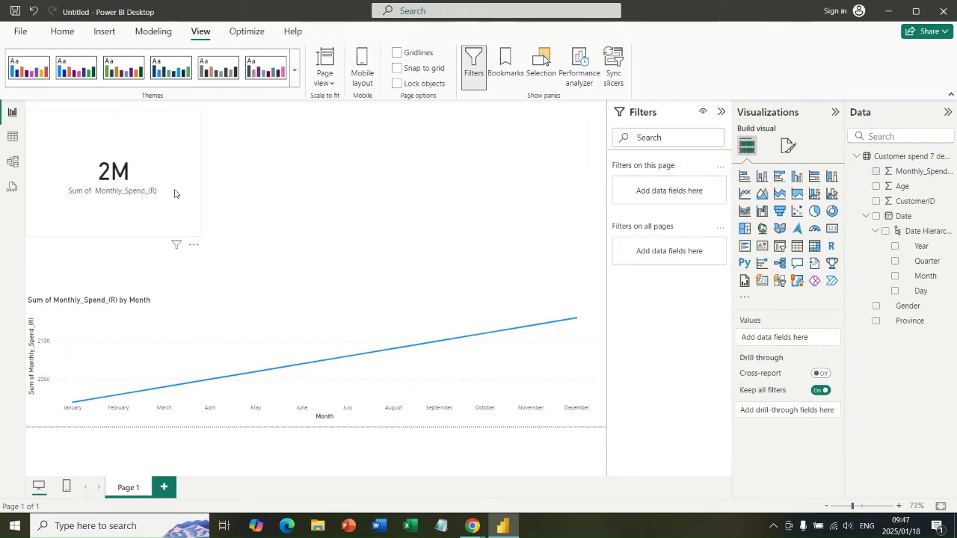
pyautogui.click(131, 207)
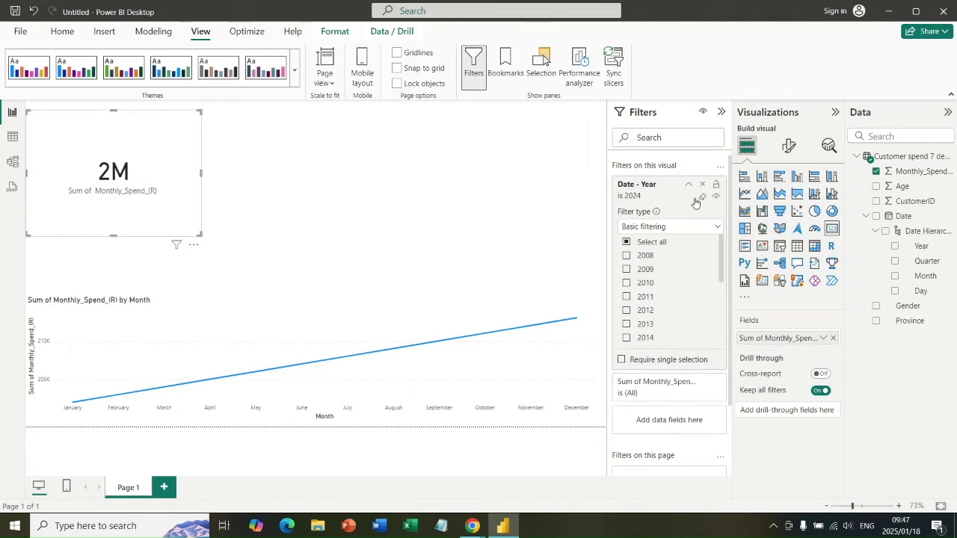
pyautogui.click(690, 186)
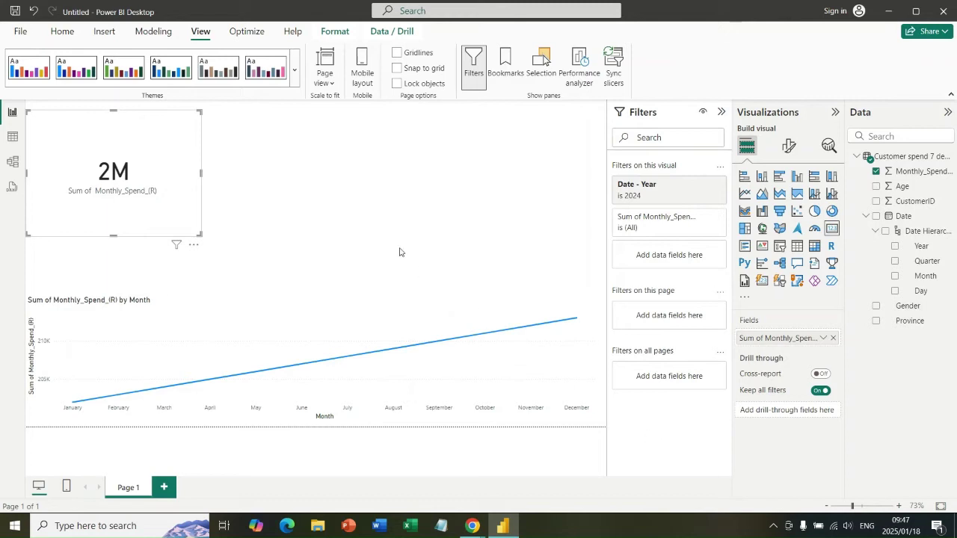
pyautogui.click(407, 206)
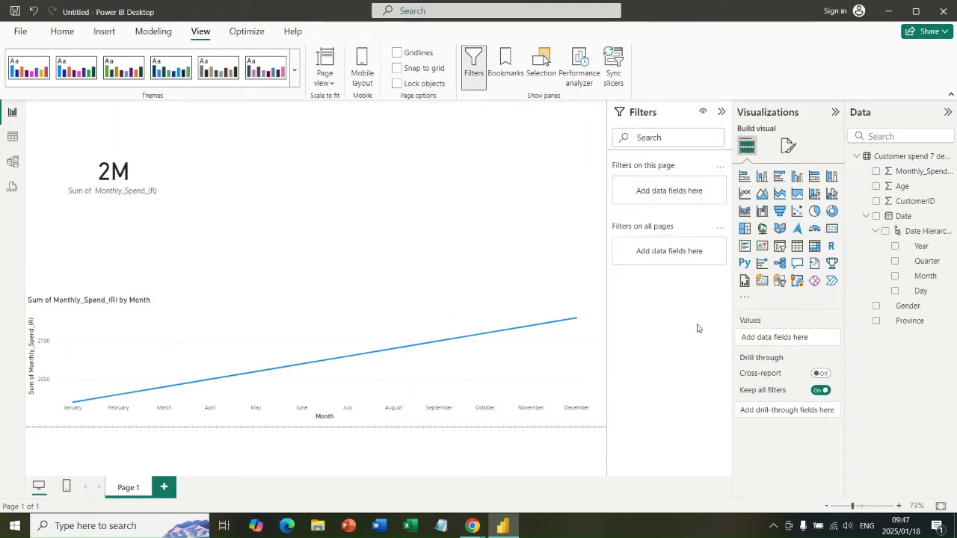
# Add a narrow pie chart beside the card with Gender as the legend and Monthly_Spend_(R) as the values.
pyautogui.click(877, 231)
pyautogui.click(866, 216)
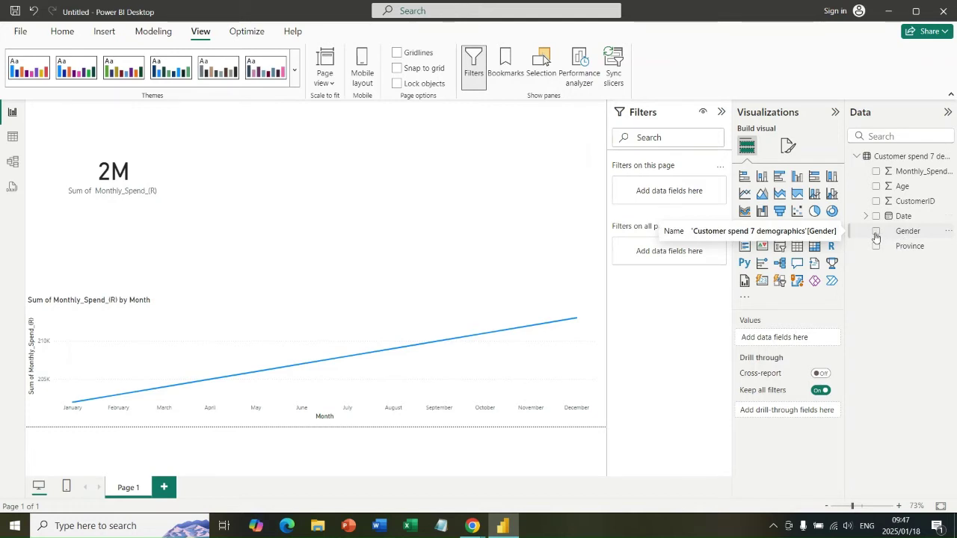
pyautogui.click(876, 236)
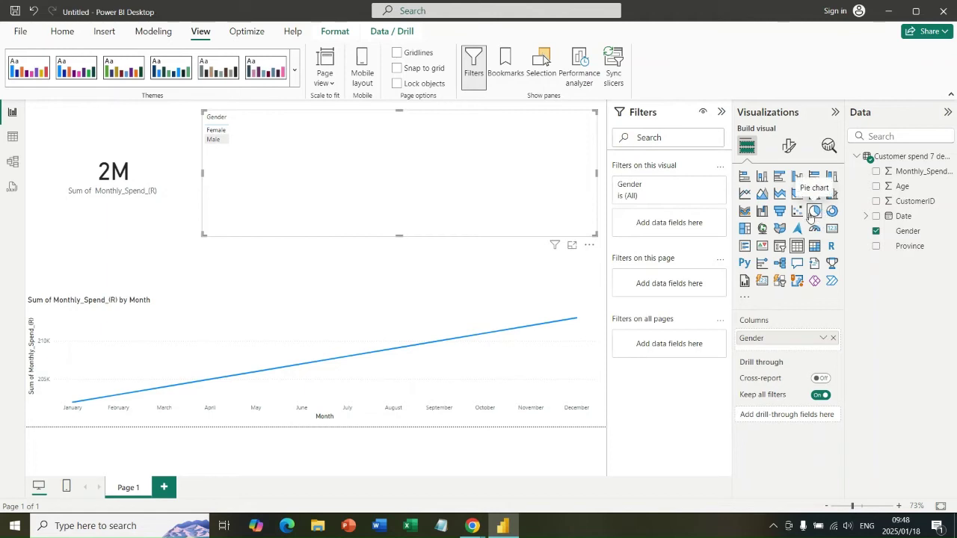
pyautogui.click(815, 212)
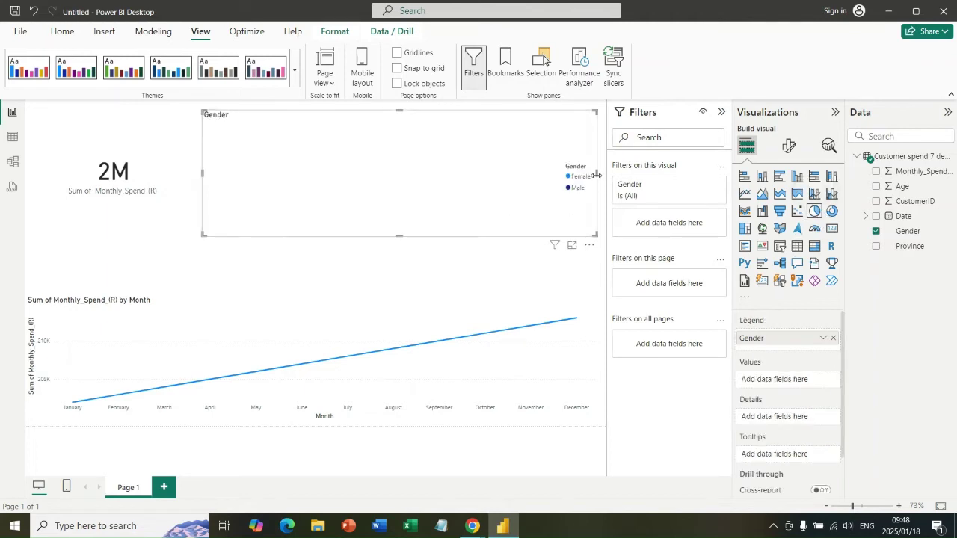
pyautogui.moveTo(597, 177); pyautogui.dragTo(356, 199)
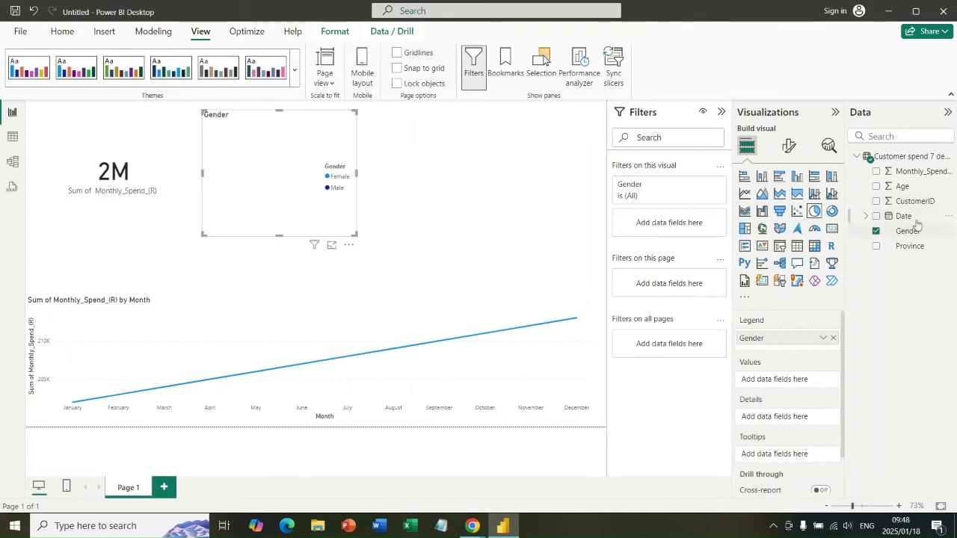
pyautogui.moveTo(902, 171); pyautogui.dragTo(777, 380)
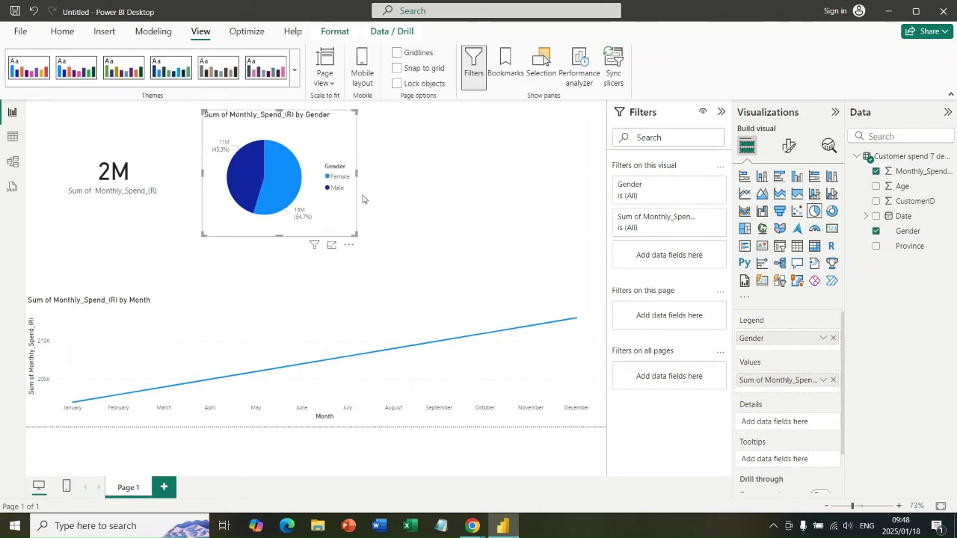
# Filter the gender pie chart to 2024 using basic filtering on the Year level of the Date hierarchy.
pyautogui.click(866, 216)
pyautogui.click(875, 231)
pyautogui.moveTo(920, 246); pyautogui.dragTo(666, 262)
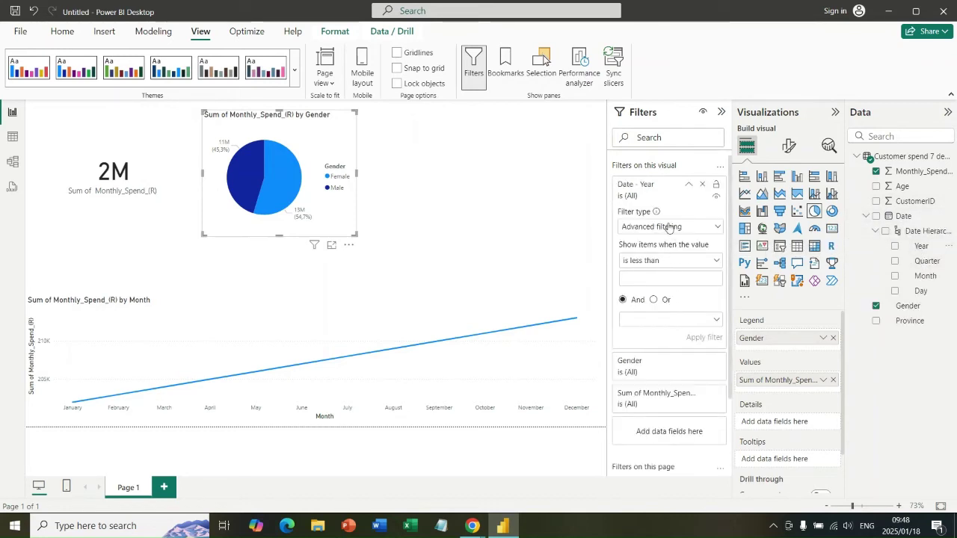
pyautogui.click(670, 227)
pyautogui.click(658, 259)
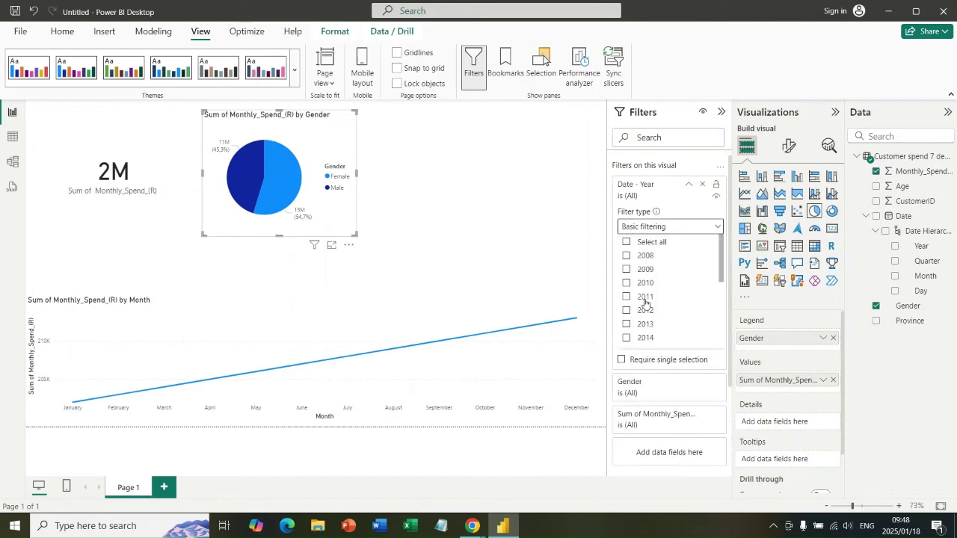
pyautogui.scroll(-3, 644, 301)
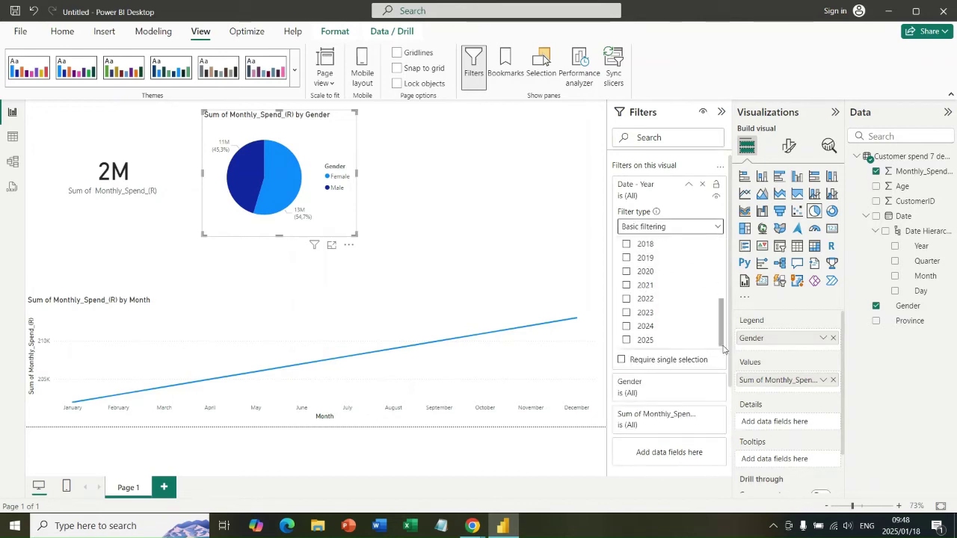
pyautogui.click(626, 327)
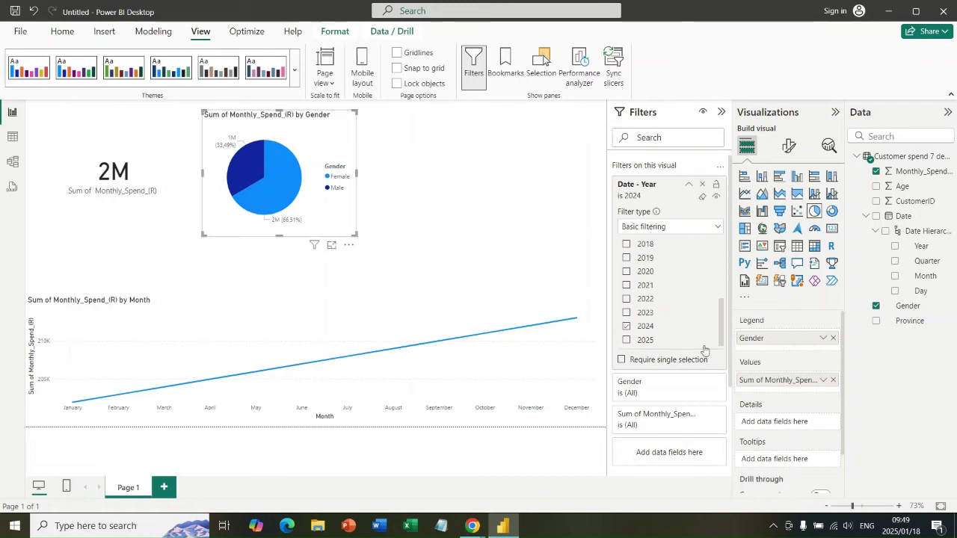
# Format the total spend card's value as a decimal number with 2 decimal places.
pyautogui.click(137, 189)
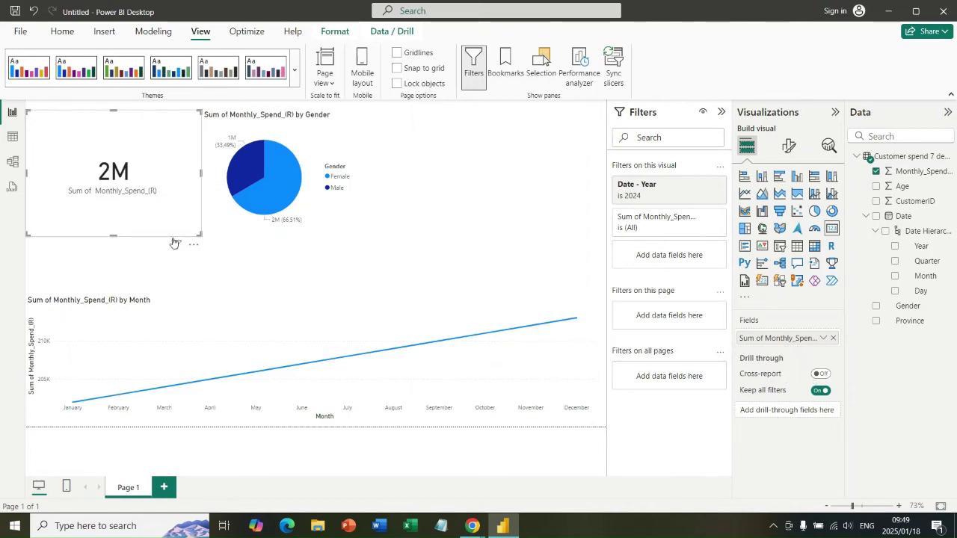
pyautogui.click(791, 148)
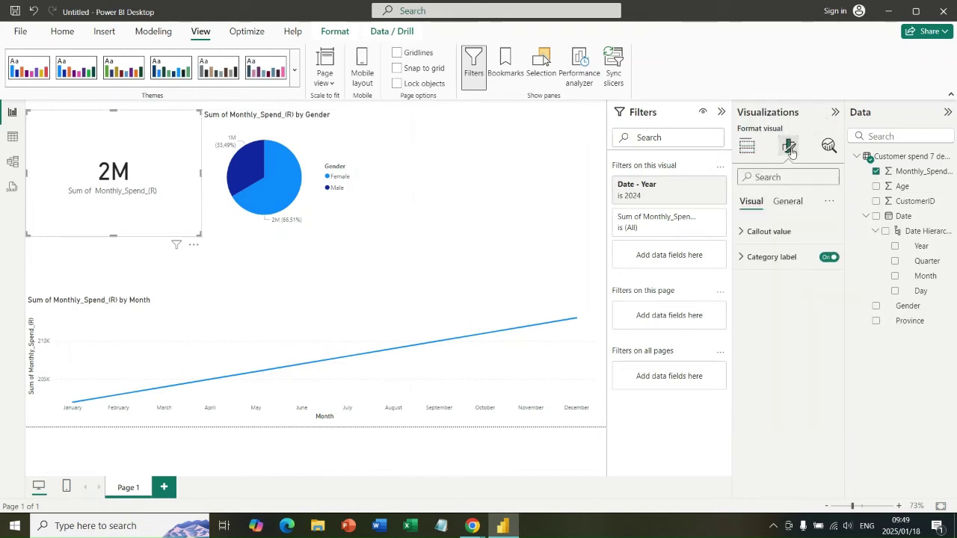
pyautogui.click(785, 203)
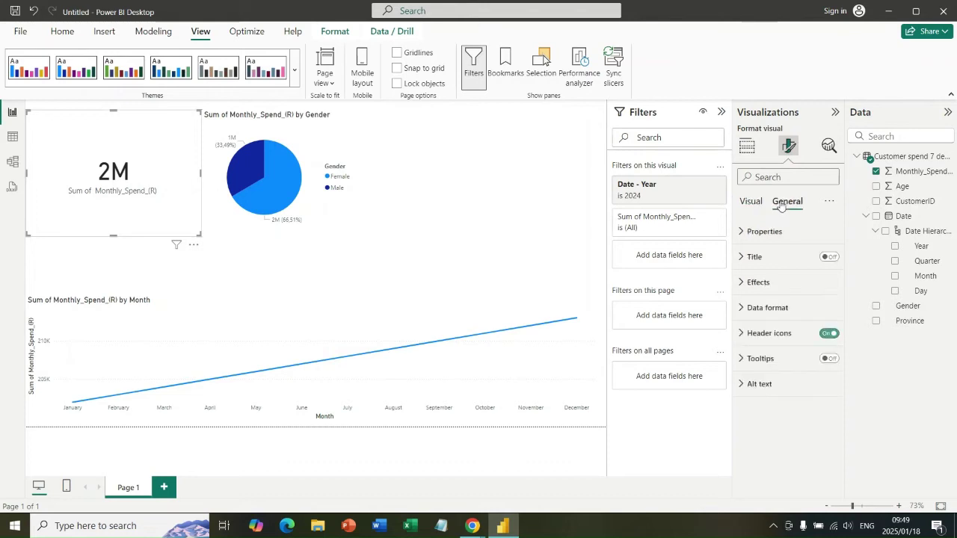
pyautogui.click(749, 309)
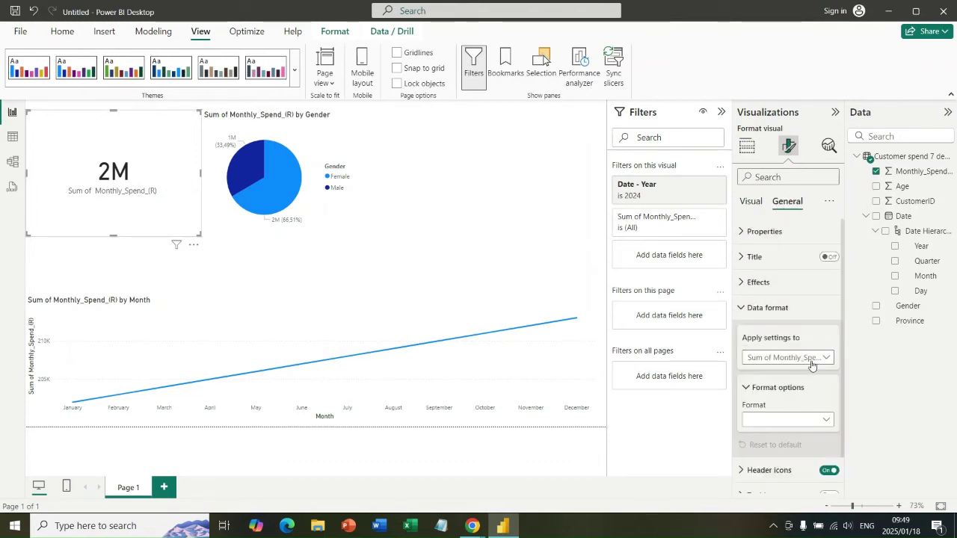
pyautogui.click(817, 422)
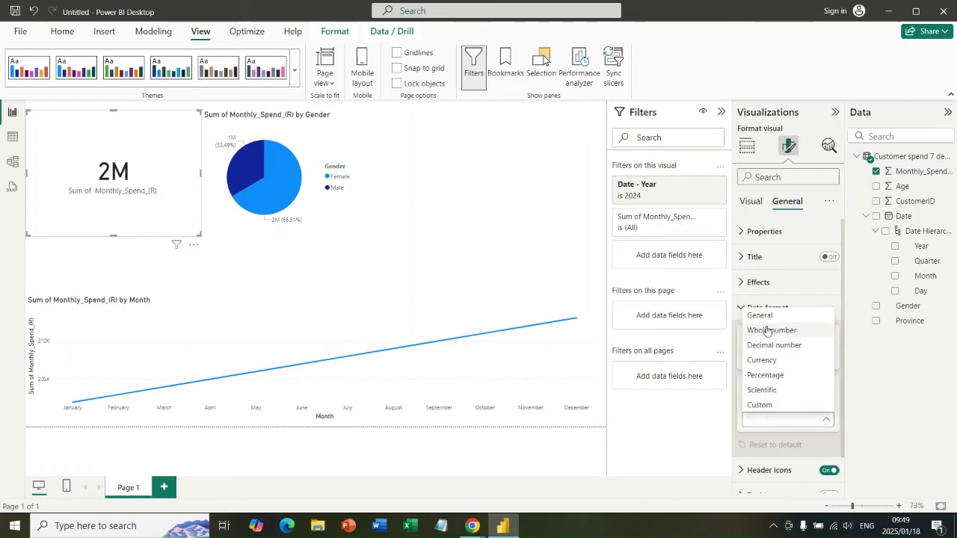
pyautogui.click(790, 348)
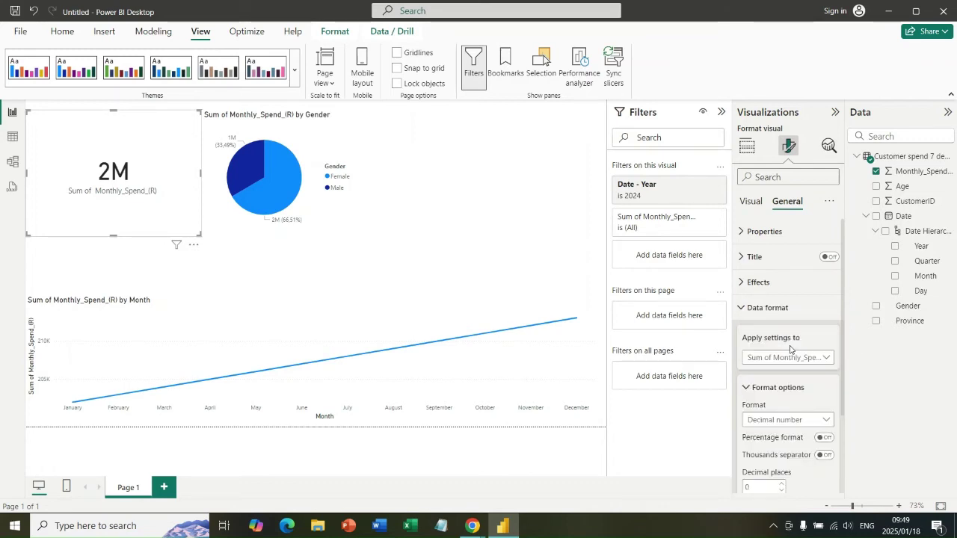
pyautogui.scroll(-1, 813, 430)
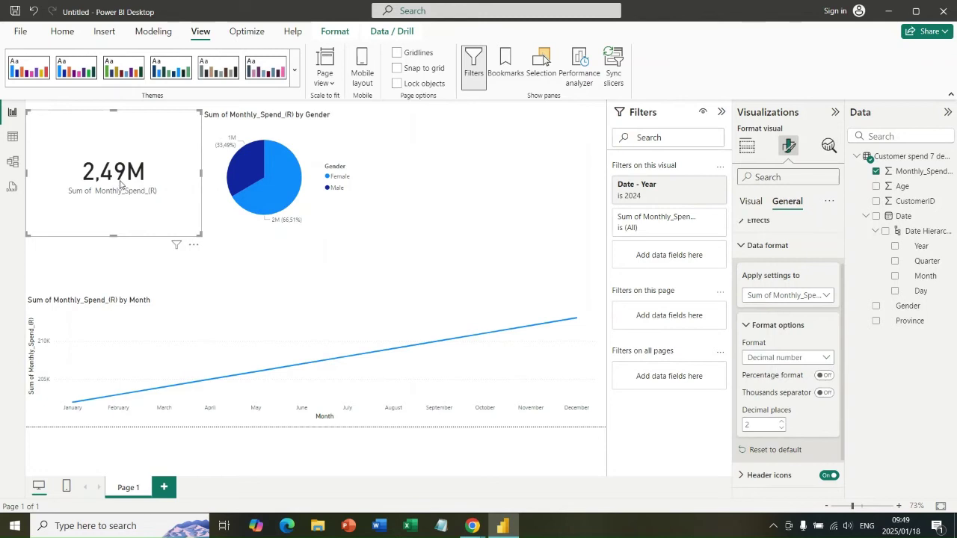
# Examine the gender pie chart's data format settings and the formats offered for the Gender field.
pyautogui.click(277, 142)
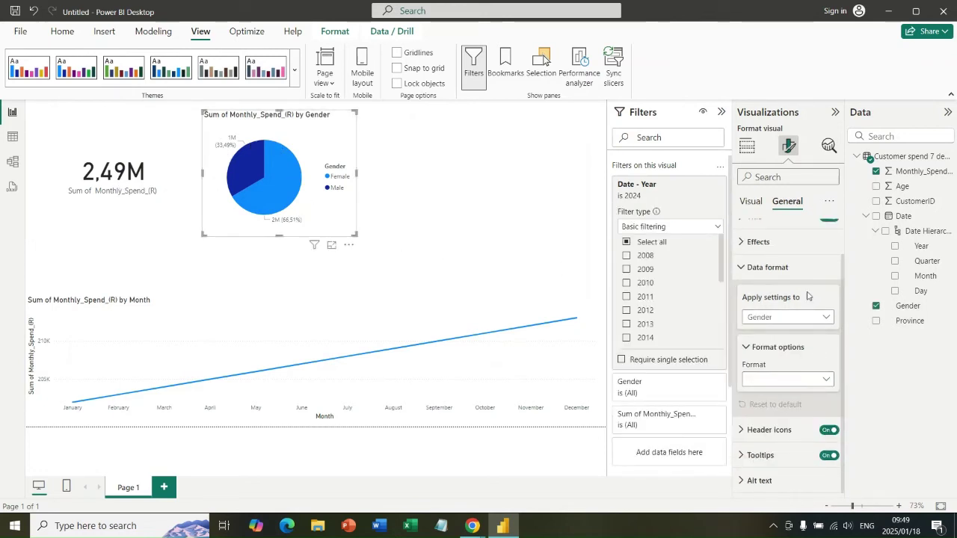
pyautogui.click(825, 379)
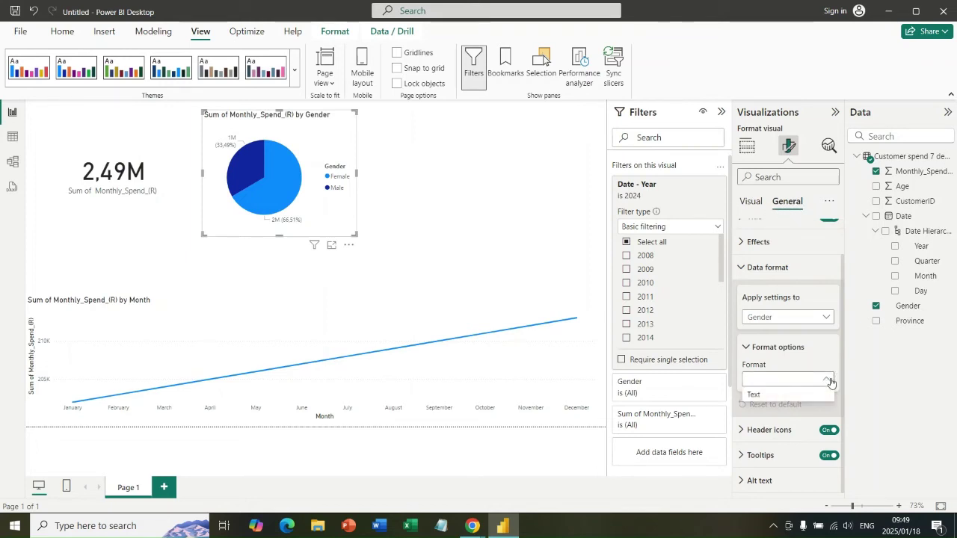
pyautogui.click(827, 320)
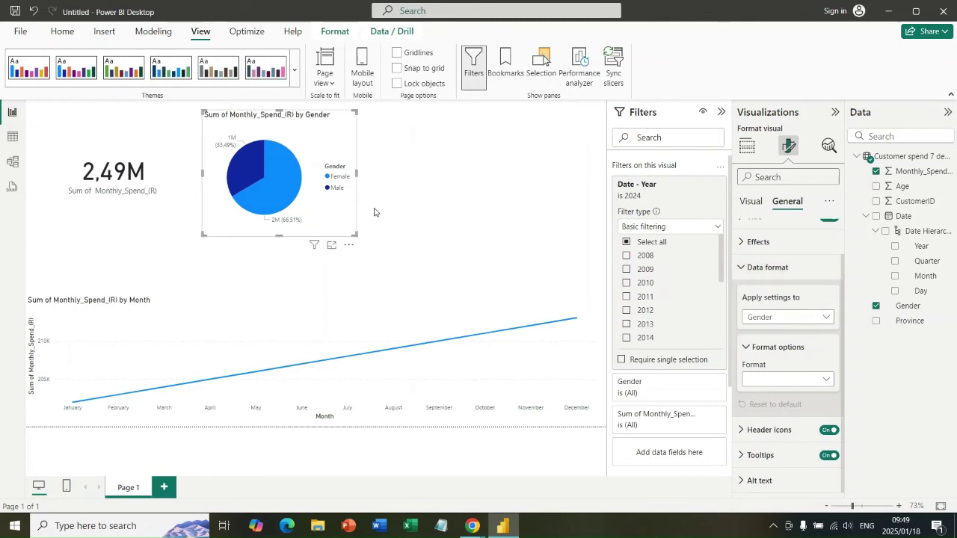
pyautogui.click(827, 318)
pyautogui.click(759, 332)
pyautogui.click(757, 267)
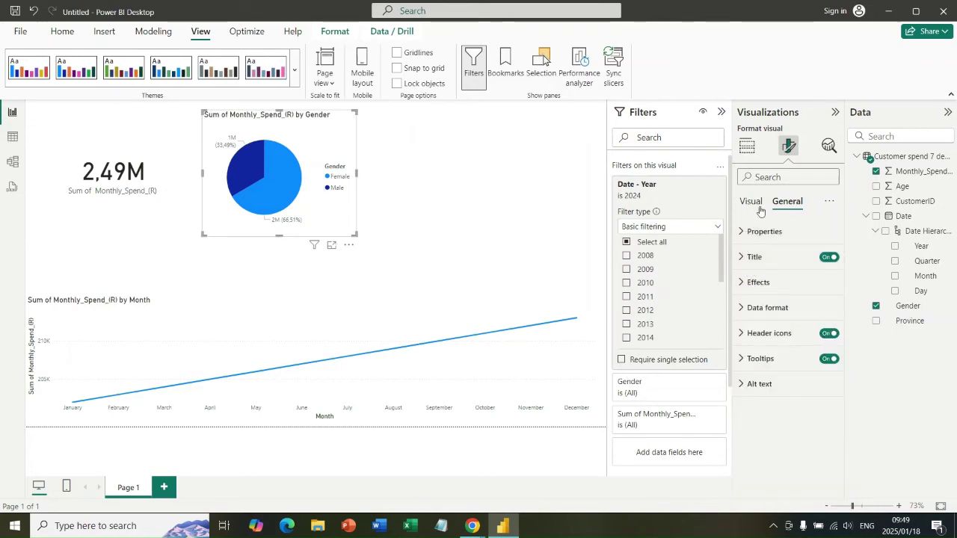
# Format the pie chart's Sum of Monthly_Spend_(R) as a decimal number with 2 decimal places.
pyautogui.click(754, 307)
pyautogui.scroll(-1, 815, 420)
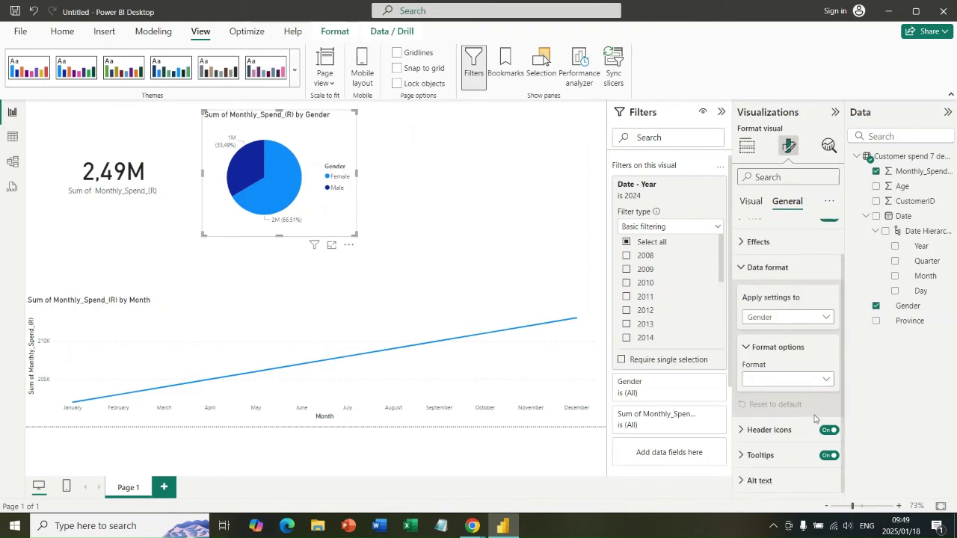
pyautogui.click(827, 382)
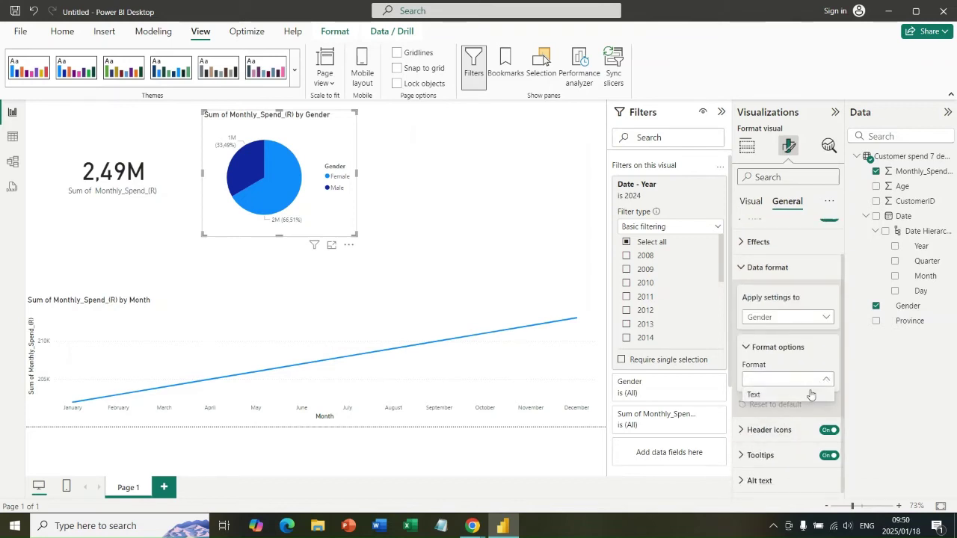
pyautogui.click(828, 325)
pyautogui.click(829, 324)
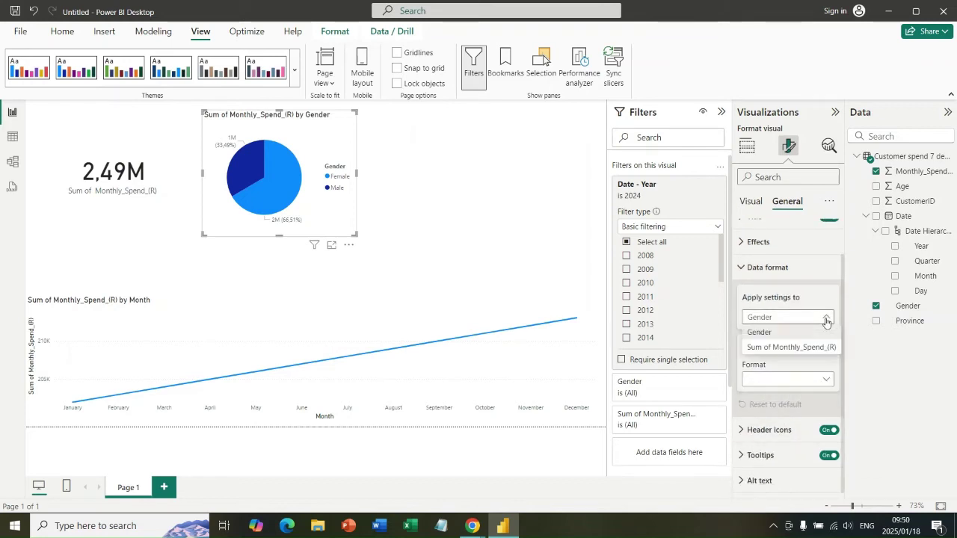
pyautogui.click(777, 344)
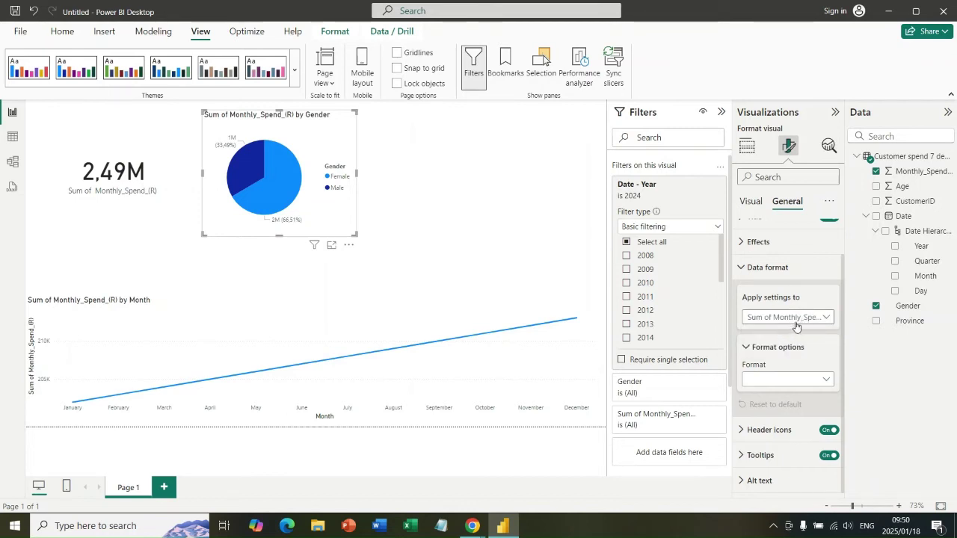
pyautogui.click(826, 381)
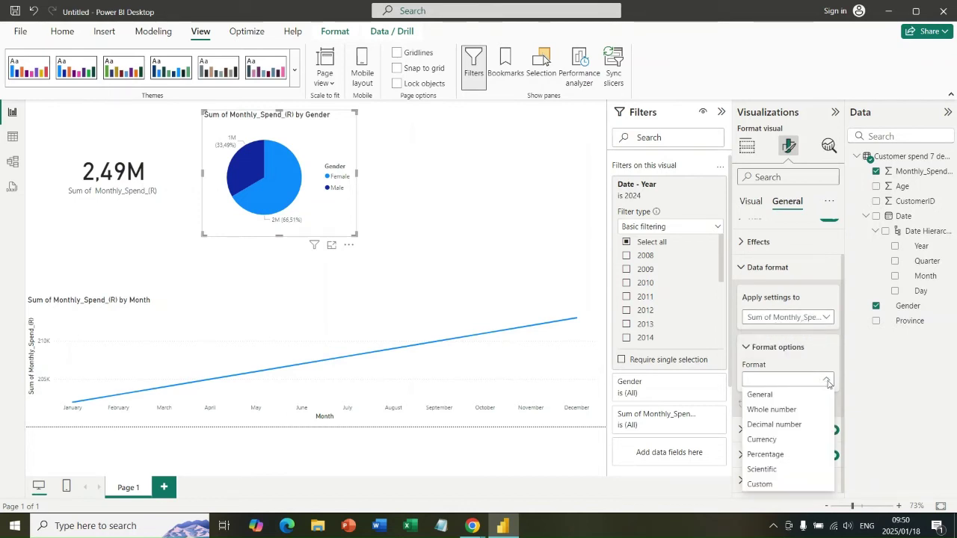
pyautogui.click(785, 424)
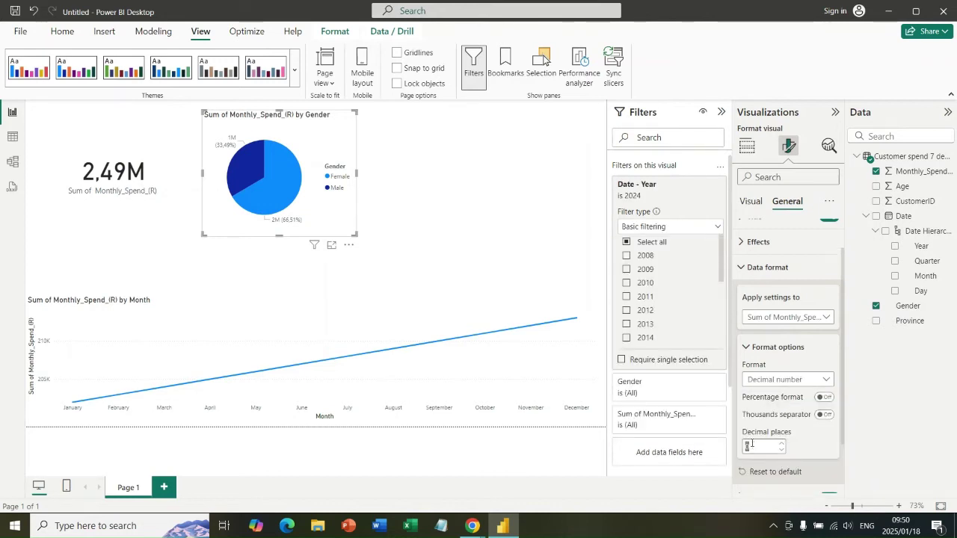
pyautogui.click(812, 450)
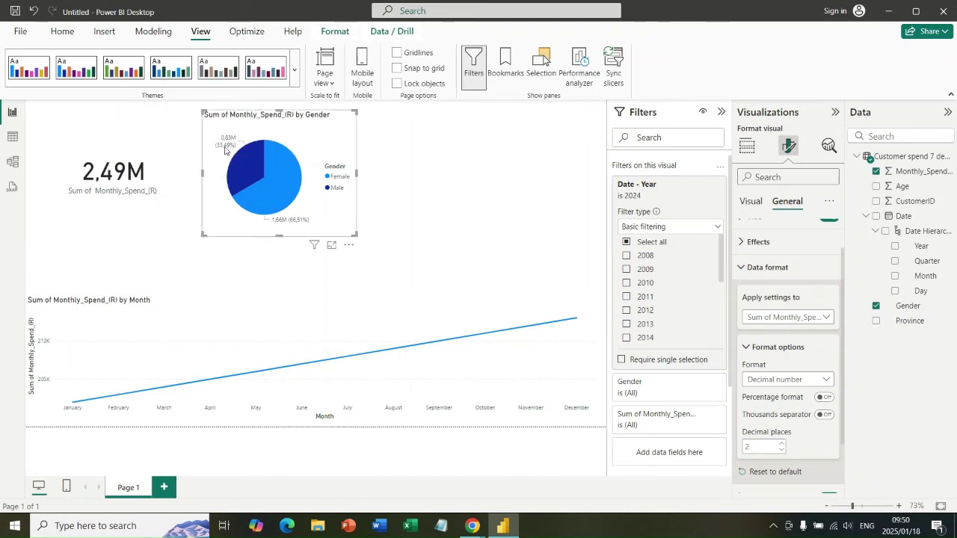
pyautogui.moveTo(229, 149)
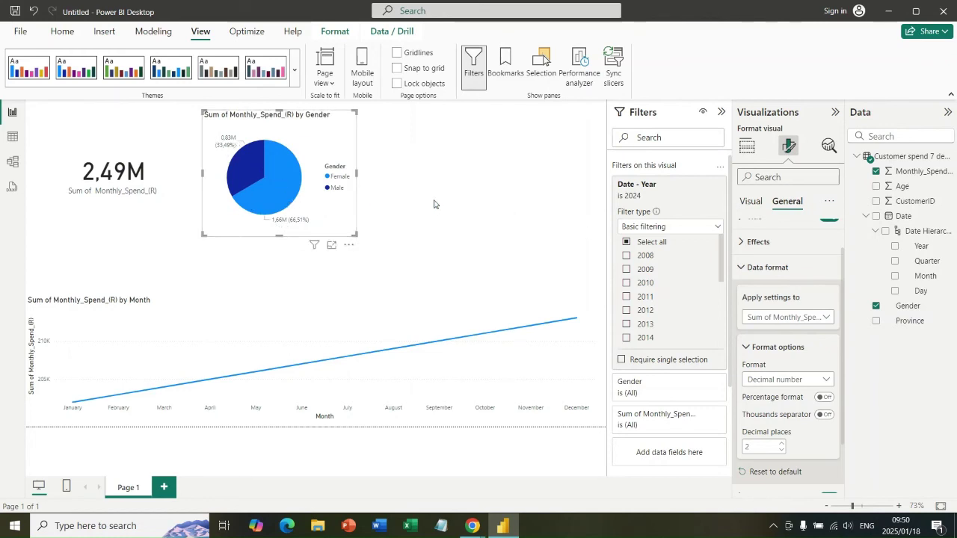
# Add a donut chart beside the pie chart with Age as the legend and Monthly_Spend_(R) as the values.
pyautogui.click(463, 203)
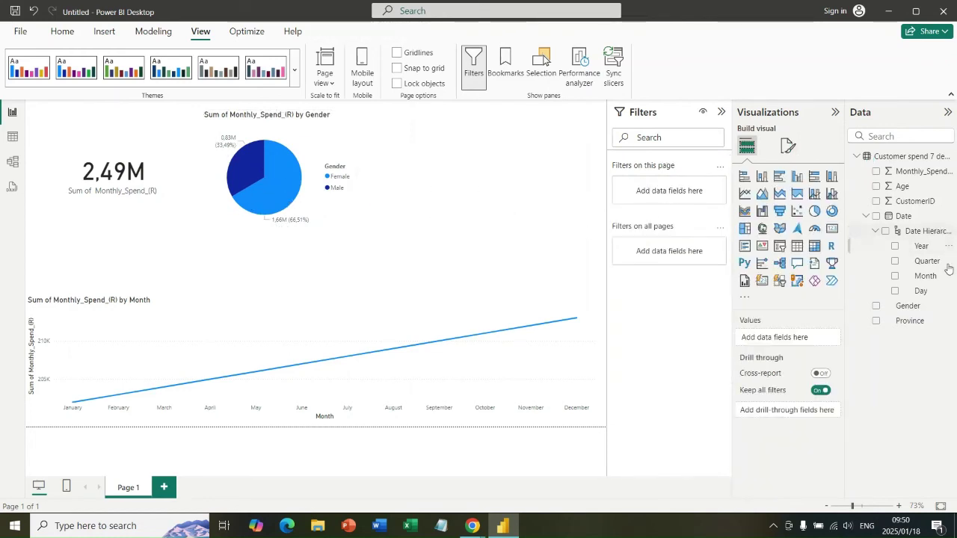
pyautogui.click(877, 187)
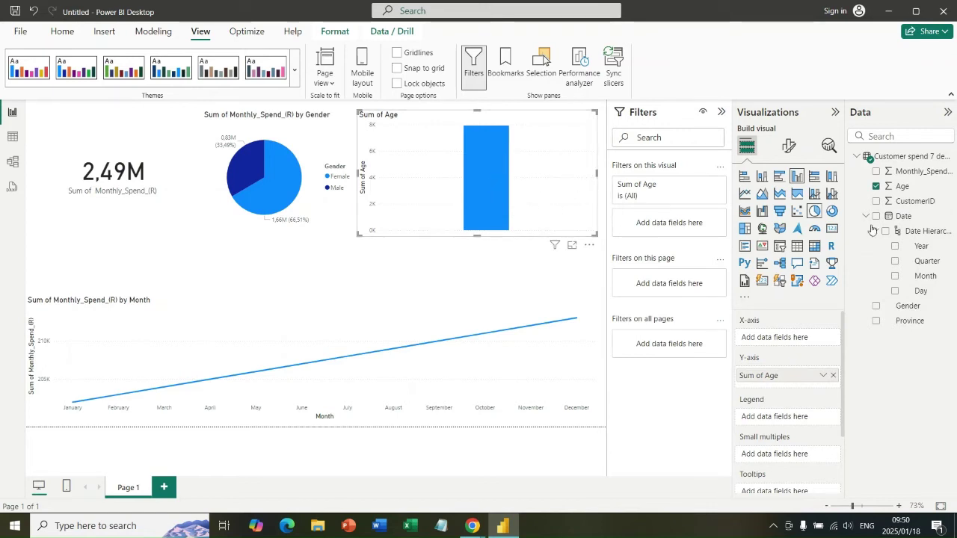
pyautogui.click(831, 212)
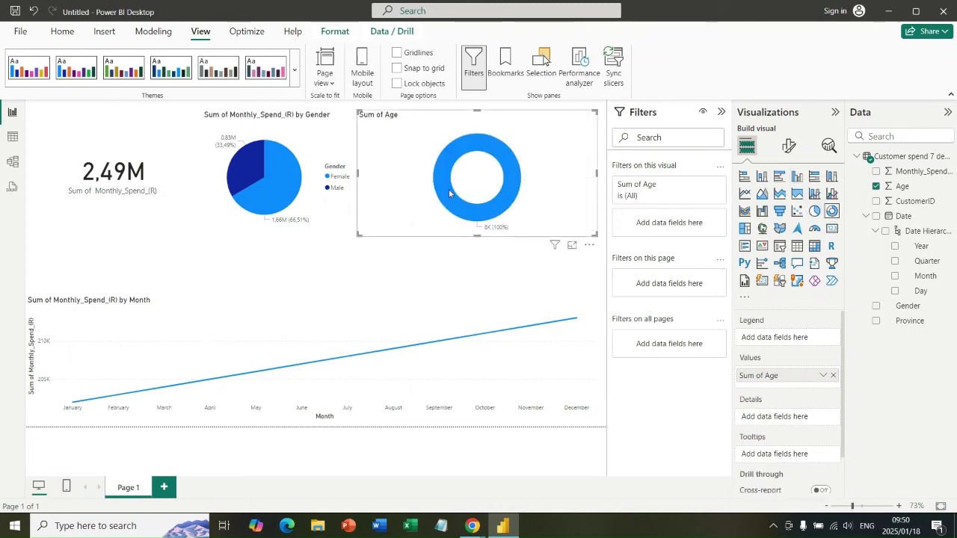
pyautogui.moveTo(513, 196)
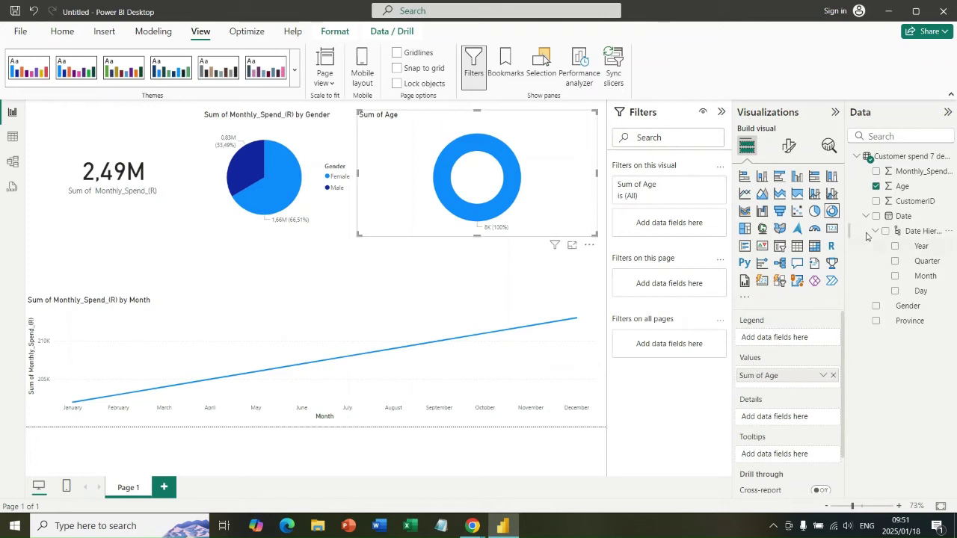
pyautogui.moveTo(899, 188); pyautogui.dragTo(772, 337)
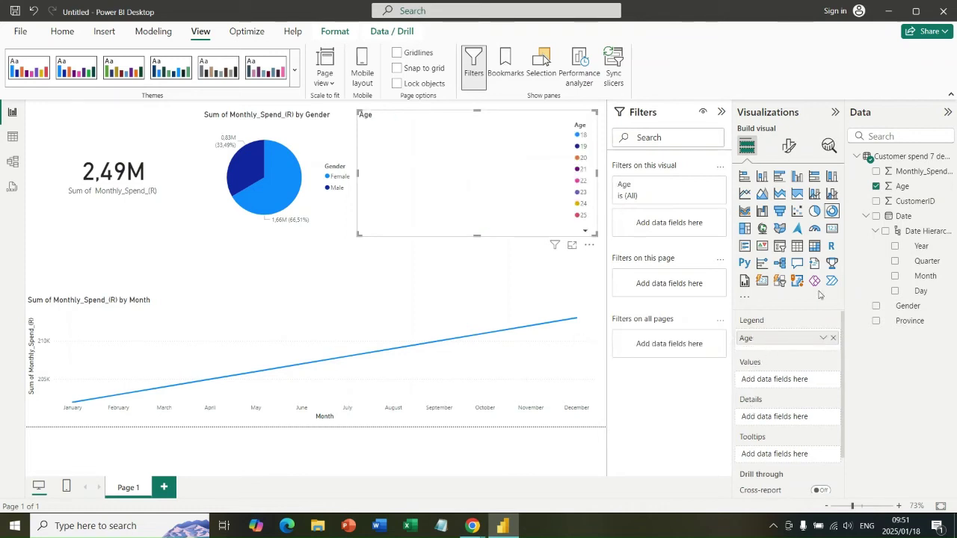
pyautogui.moveTo(903, 172); pyautogui.dragTo(817, 382)
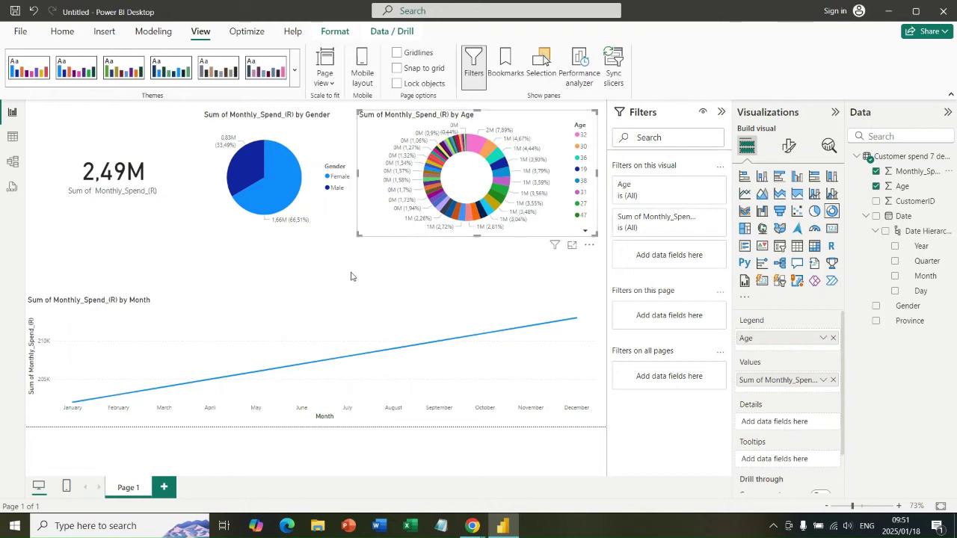
pyautogui.click(494, 258)
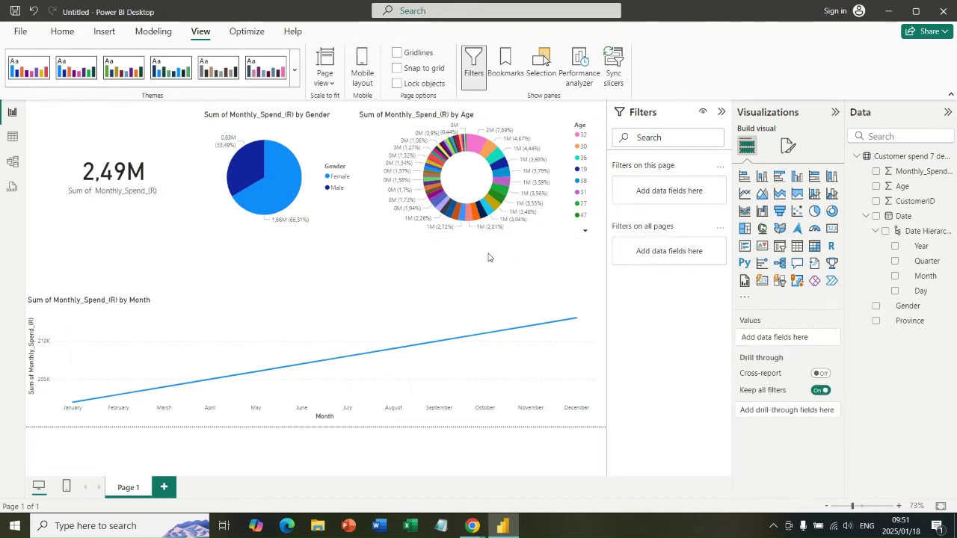
# Move the total spend card slightly down the page, keeping it above the line chart, and deselect it.
pyautogui.click(128, 169)
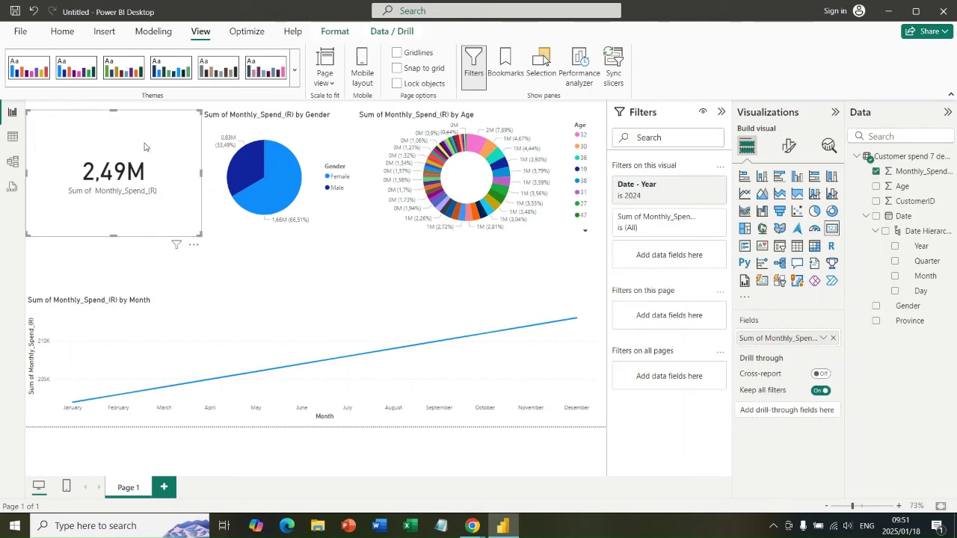
pyautogui.click(186, 267)
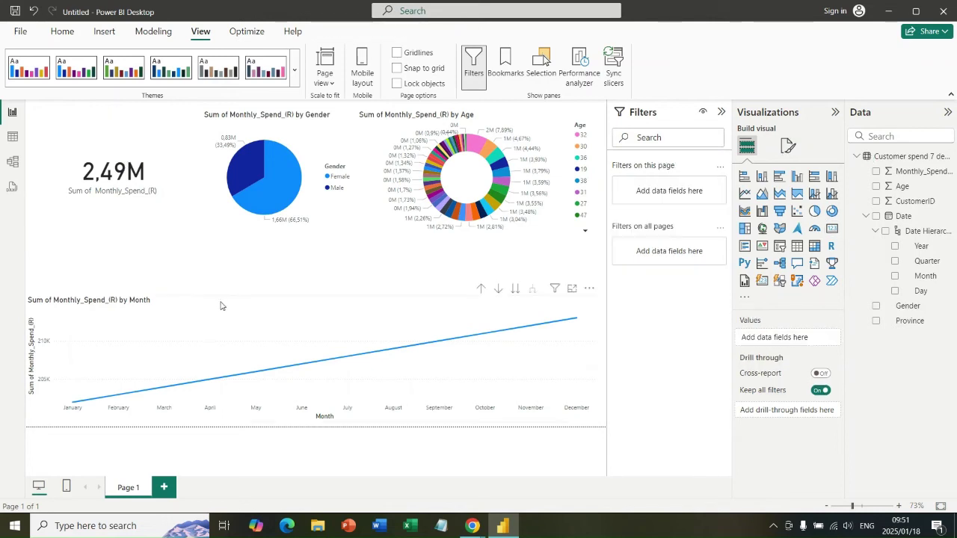
pyautogui.click(158, 200)
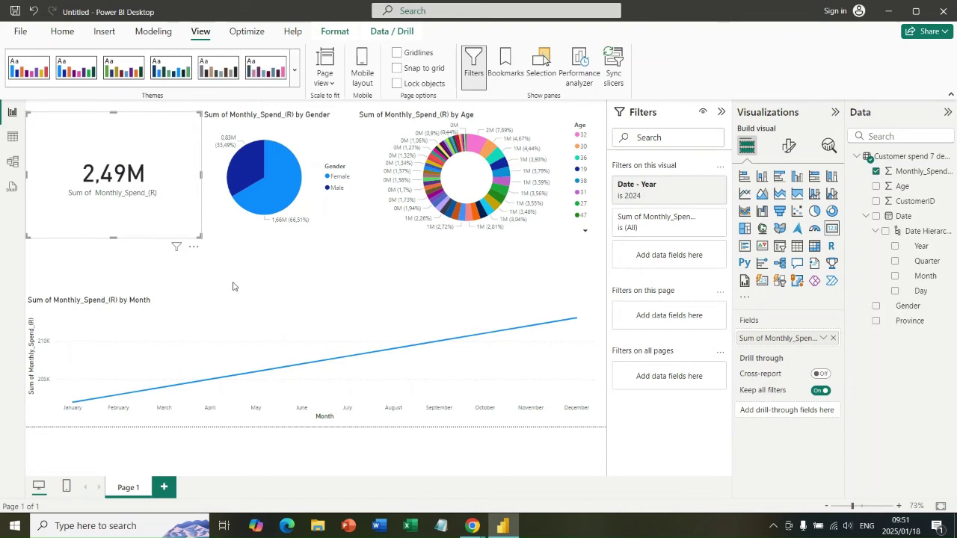
pyautogui.press('Down')
pyautogui.press('Down')
pyautogui.press('Down')
pyautogui.press('Down')
pyautogui.press('Down')
pyautogui.press('Down')
pyautogui.press('Down')
pyautogui.press('Down')
pyautogui.press('Down')
pyautogui.press('Down')
pyautogui.press('Down')
pyautogui.press('Down')
pyautogui.press('Down')
pyautogui.press('Down')
pyautogui.press('Down')
pyautogui.press('Down')
pyautogui.press('Down')
pyautogui.press('Down')
pyautogui.press('Down')
pyautogui.press('Down')
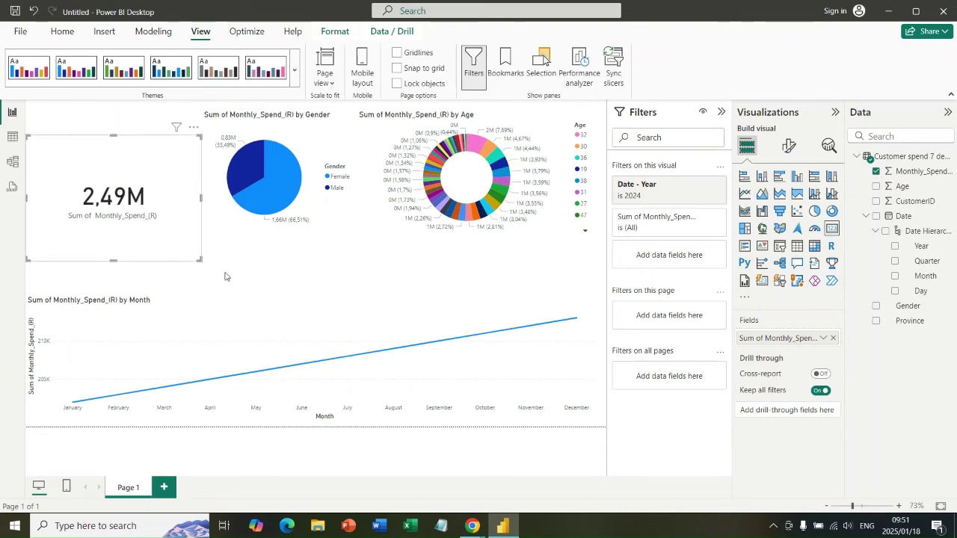
pyautogui.click(224, 272)
# Move the gender pie chart down the page until it lines up with the total spend card.
pyautogui.click(329, 238)
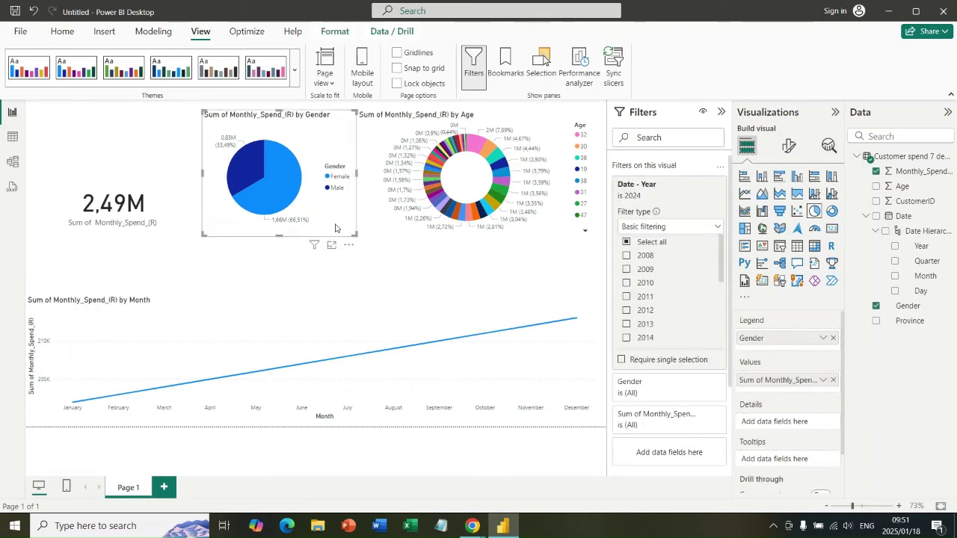
pyautogui.press('Down')
pyautogui.press('Down')
pyautogui.press('Down')
pyautogui.press('Down')
pyautogui.press('Down')
pyautogui.press('Down')
pyautogui.press('Down')
pyautogui.press('Down')
pyautogui.press('Down')
pyautogui.press('Down')
pyautogui.press('Down')
pyautogui.press('Down')
pyautogui.press('Down')
pyautogui.press('Down')
pyautogui.press('Down')
pyautogui.press('Down')
pyautogui.press('Down')
pyautogui.press('Down')
pyautogui.press('Down')
pyautogui.press('Down')
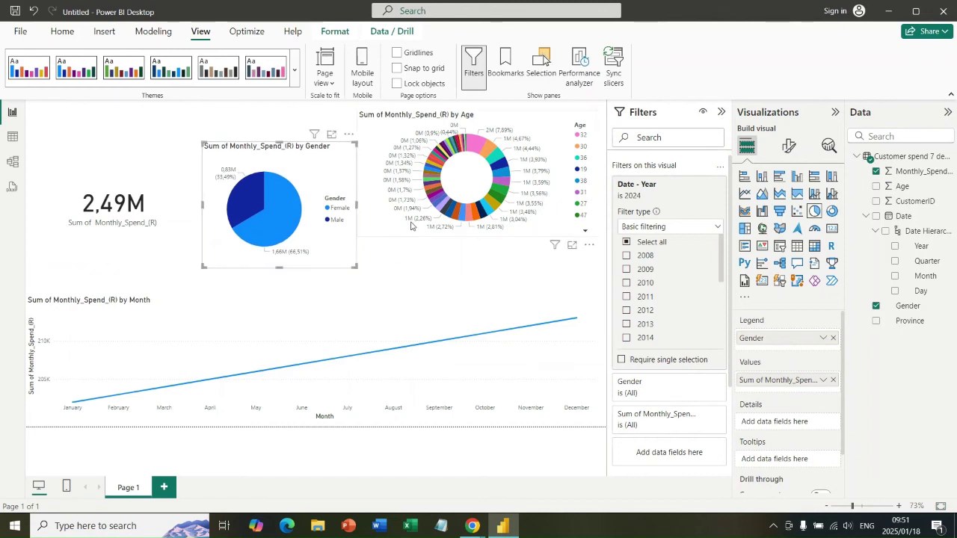
# Move the age donut chart down the page until it is level with the gender pie chart.
pyautogui.click(386, 236)
pyautogui.press('Down')
pyautogui.press('Down')
pyautogui.press('Down')
pyautogui.press('Down')
pyautogui.press('Down')
pyautogui.press('Down')
pyautogui.press('Down')
pyautogui.press('Down')
pyautogui.press('Down')
pyautogui.press('Down')
pyautogui.moveTo(382, 246)
pyautogui.mouseDown()
pyautogui.moveTo(379, 262)
pyautogui.moveTo(370, 254)
pyautogui.mouseUp()
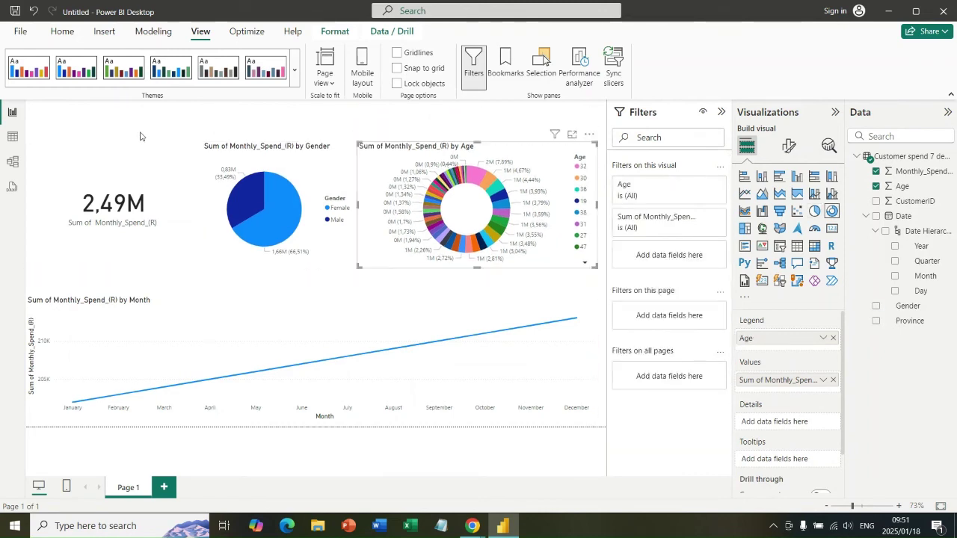
# Change the line chart's title text to "Total Monthly Spend by Month" and deselect the chart.
pyautogui.click(72, 305)
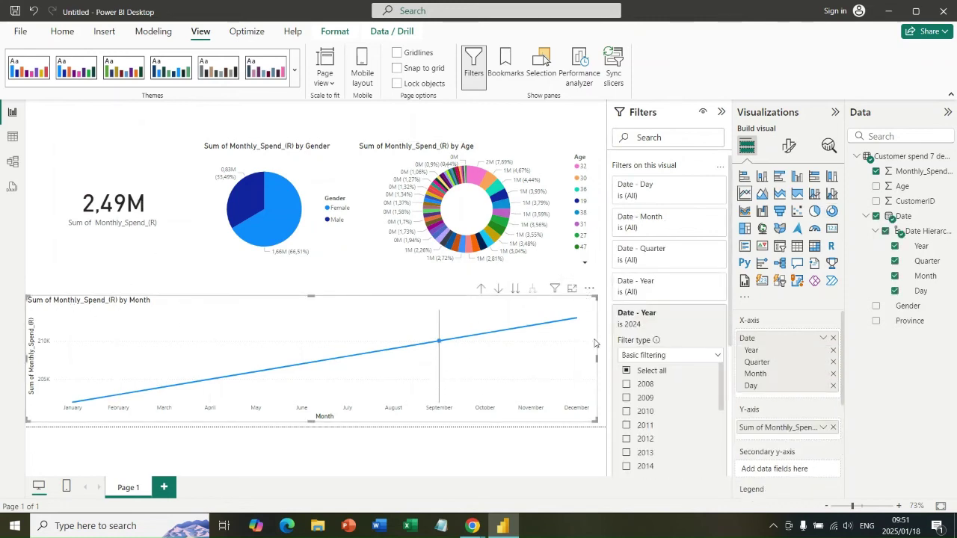
pyautogui.click(789, 146)
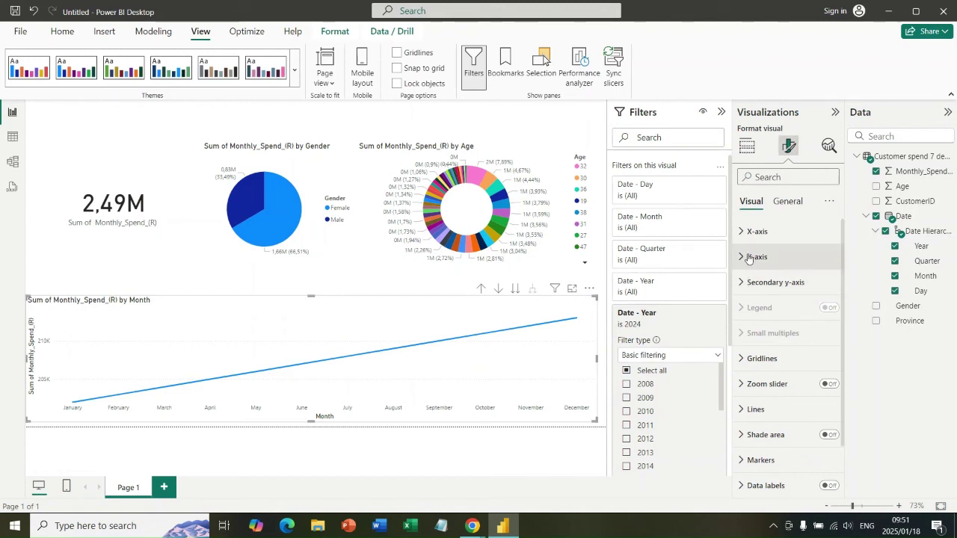
pyautogui.click(790, 201)
pyautogui.click(746, 258)
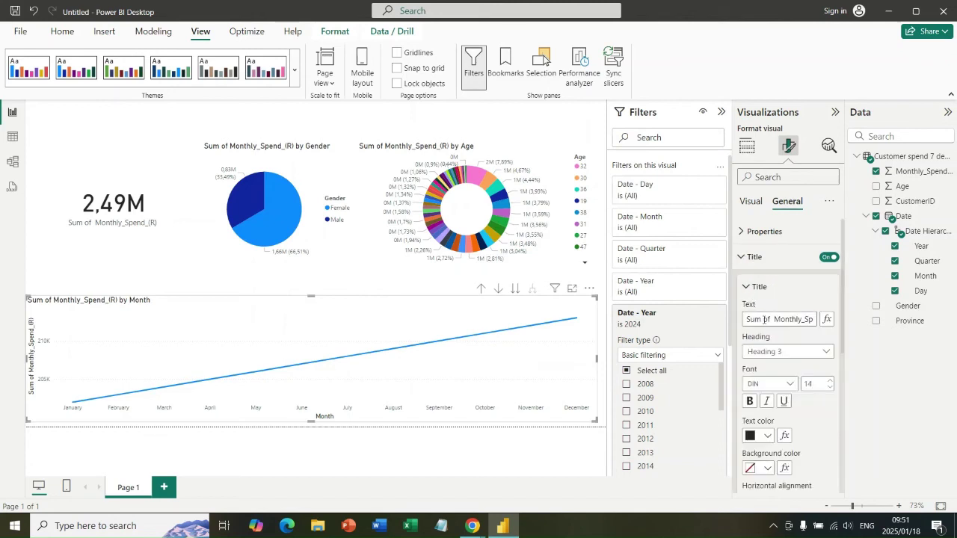
pyautogui.moveTo(771, 320); pyautogui.dragTo(746, 320)
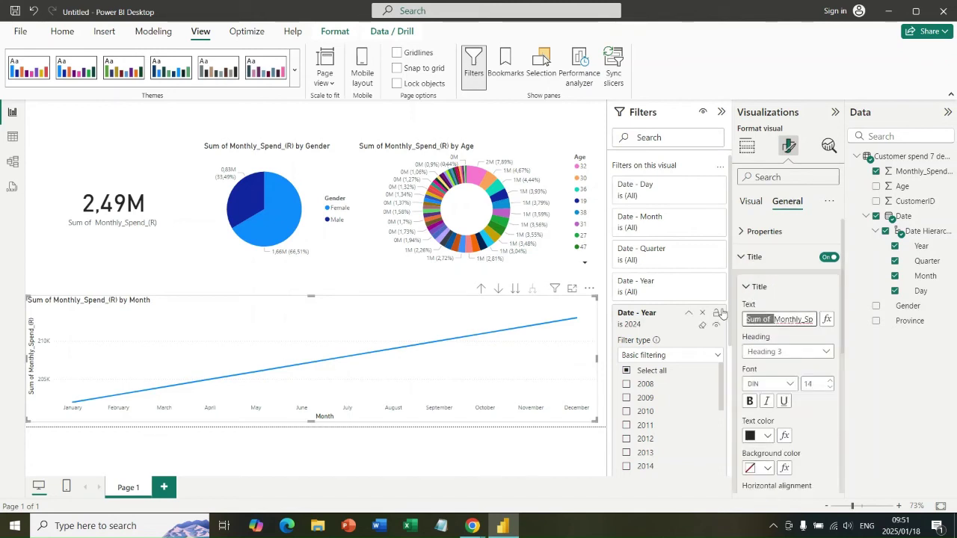
pyautogui.write('Total')
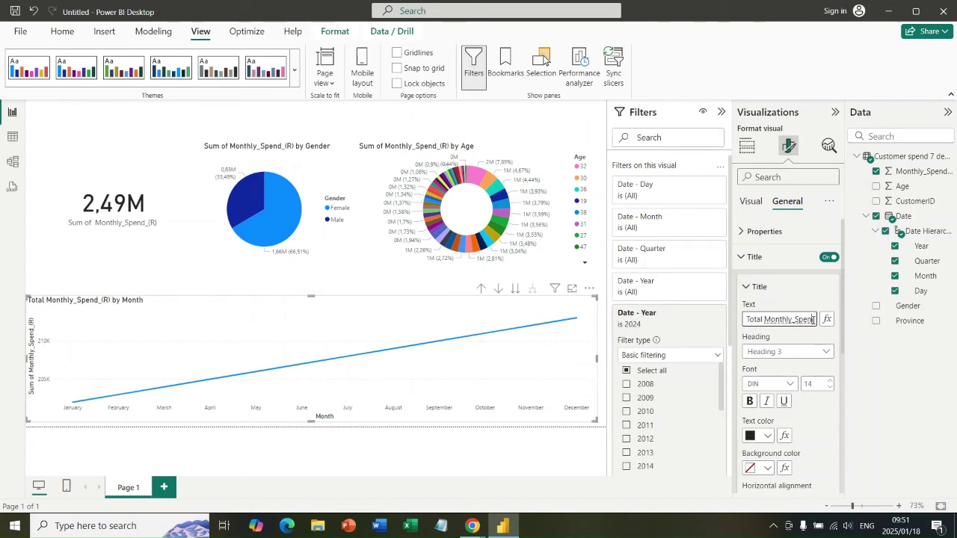
pyautogui.moveTo(813, 320); pyautogui.dragTo(817, 319)
pyautogui.click(782, 319)
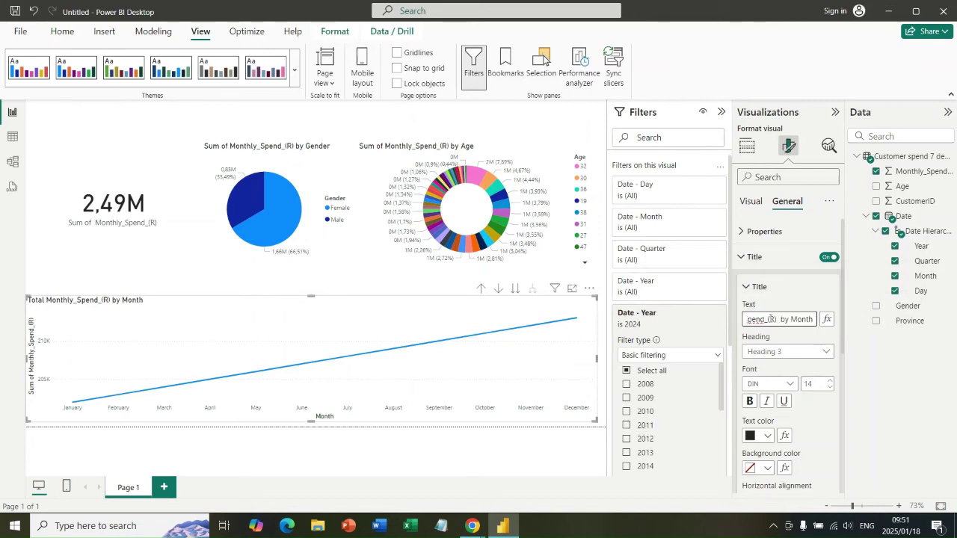
pyautogui.press('BackSpace')
pyautogui.press('BackSpace')
pyautogui.press('BackSpace')
pyautogui.press('BackSpace')
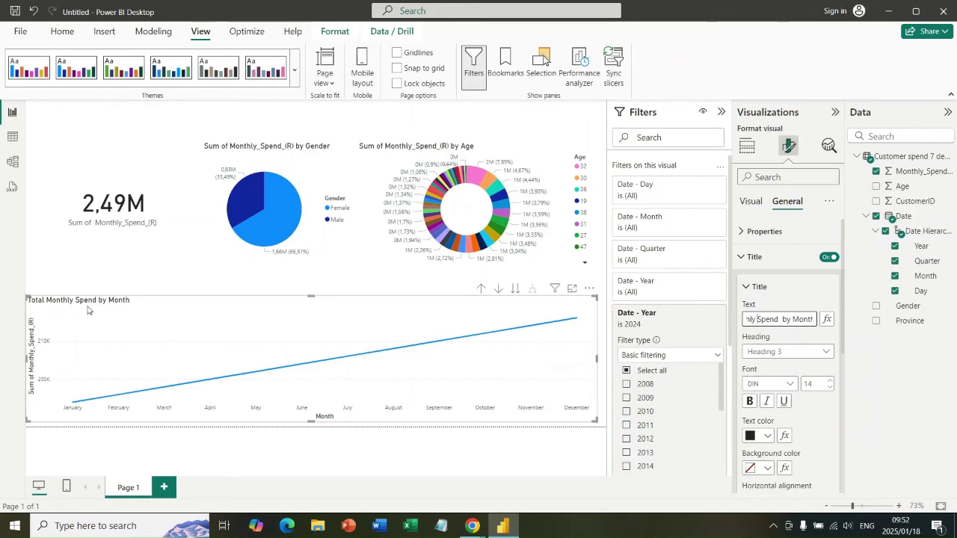
pyautogui.click(219, 272)
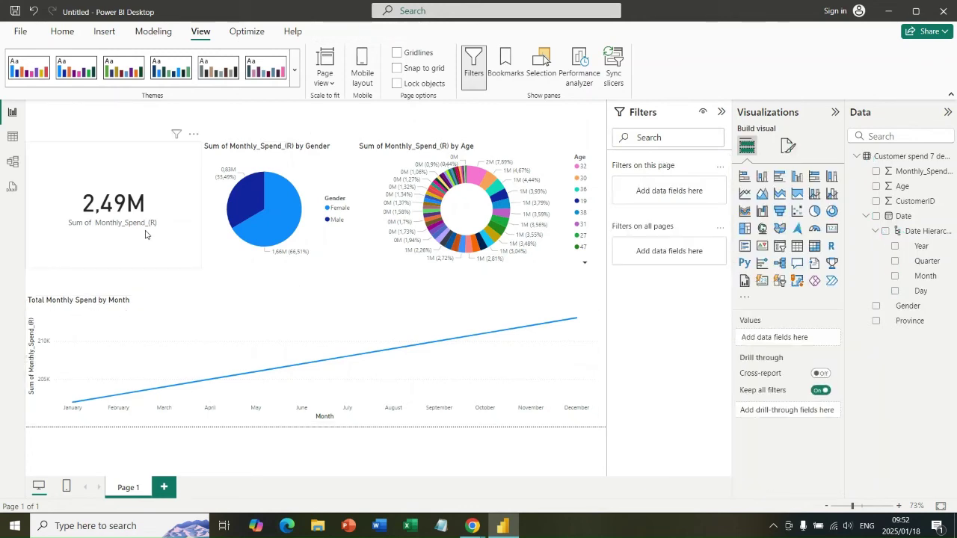
# Examine the total spend card's general title and data format settings, switching its header icons off and back on.
pyautogui.click(138, 241)
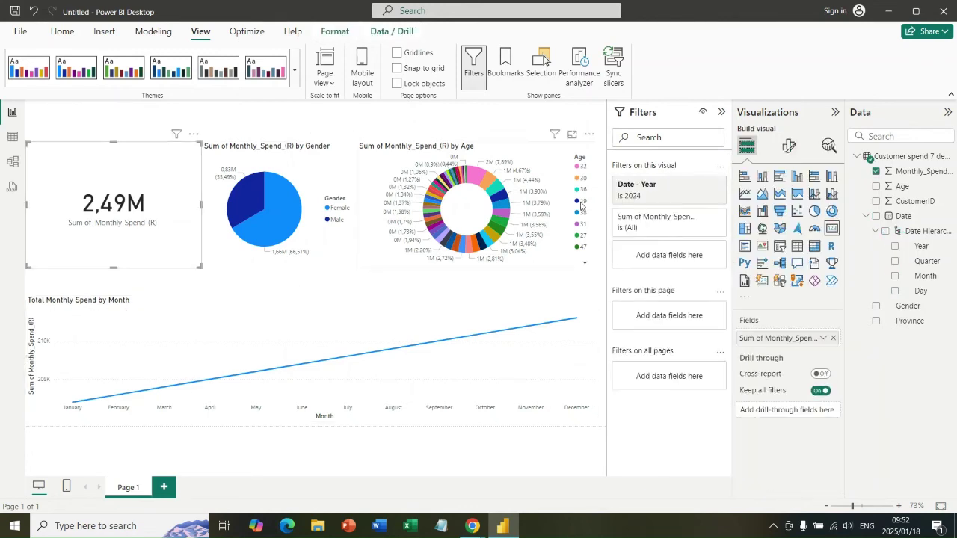
pyautogui.click(793, 148)
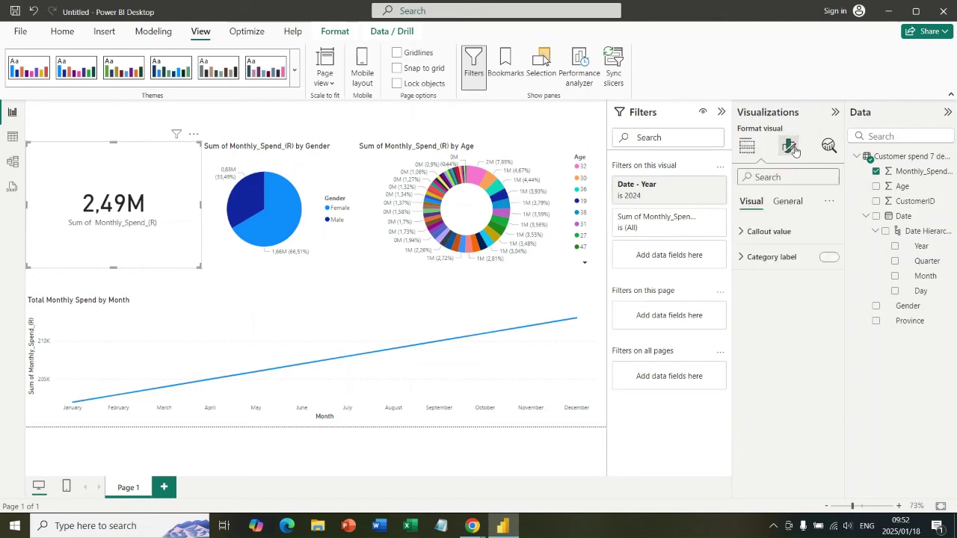
pyautogui.click(787, 202)
pyautogui.click(743, 259)
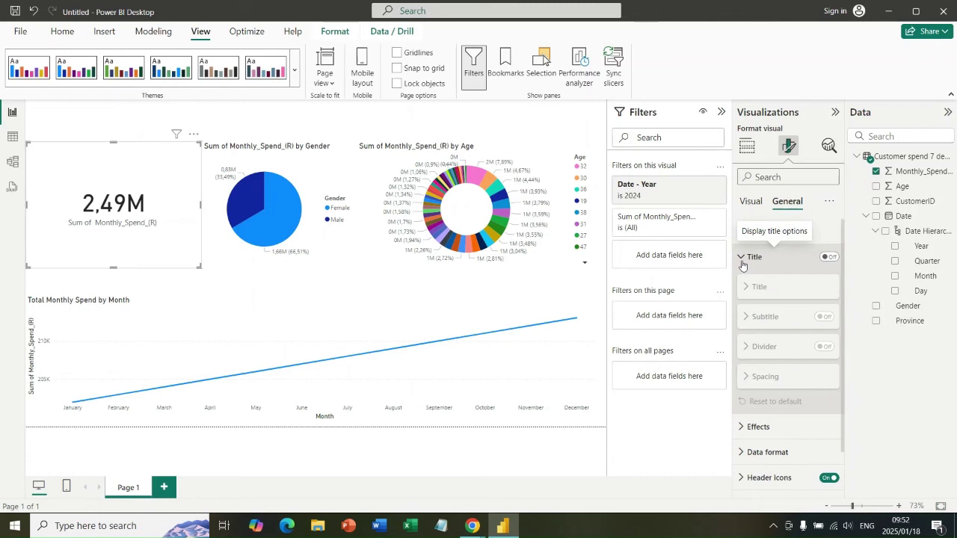
pyautogui.click(752, 454)
pyautogui.scroll(-5, 752, 456)
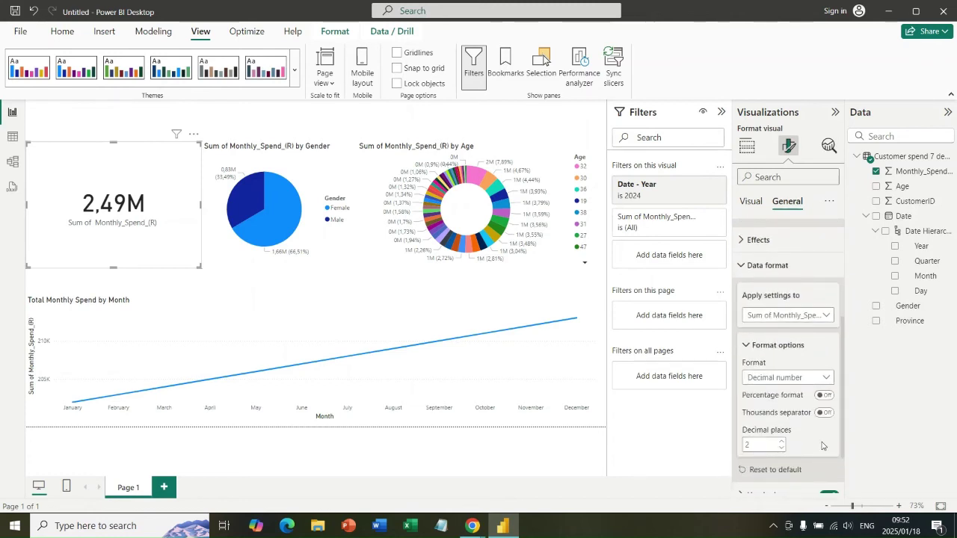
pyautogui.click(766, 265)
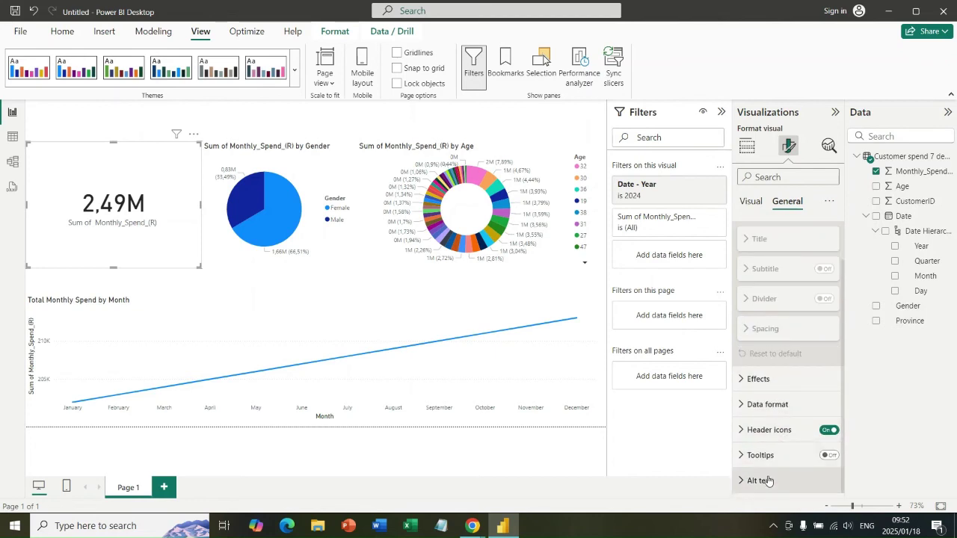
pyautogui.click(830, 430)
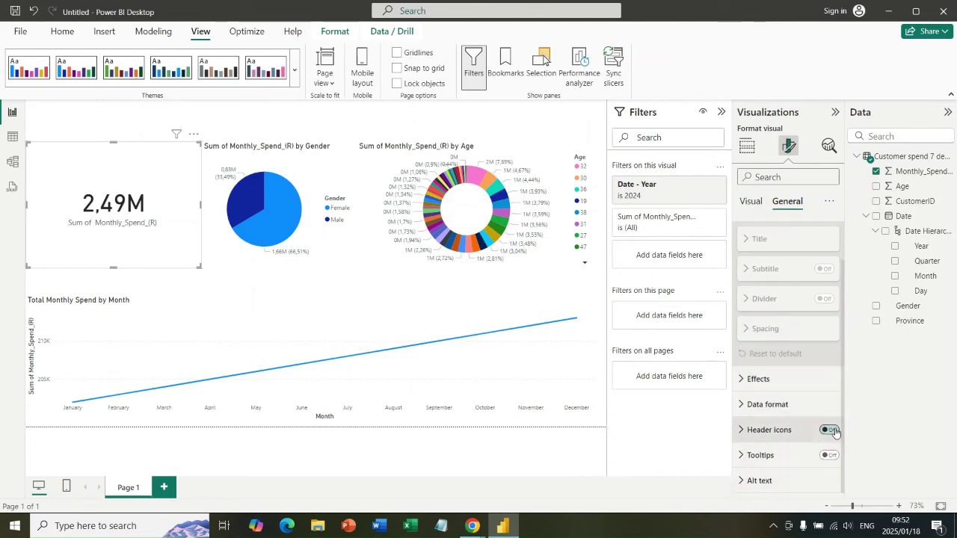
pyautogui.click(830, 431)
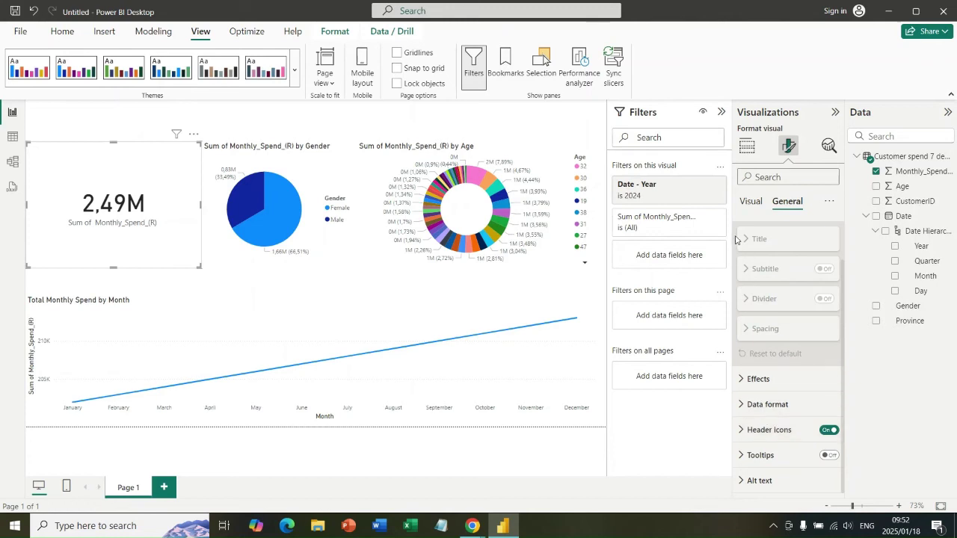
# Change the gender pie chart's title text to "Monthly Spend by Gender".
pyautogui.click(318, 258)
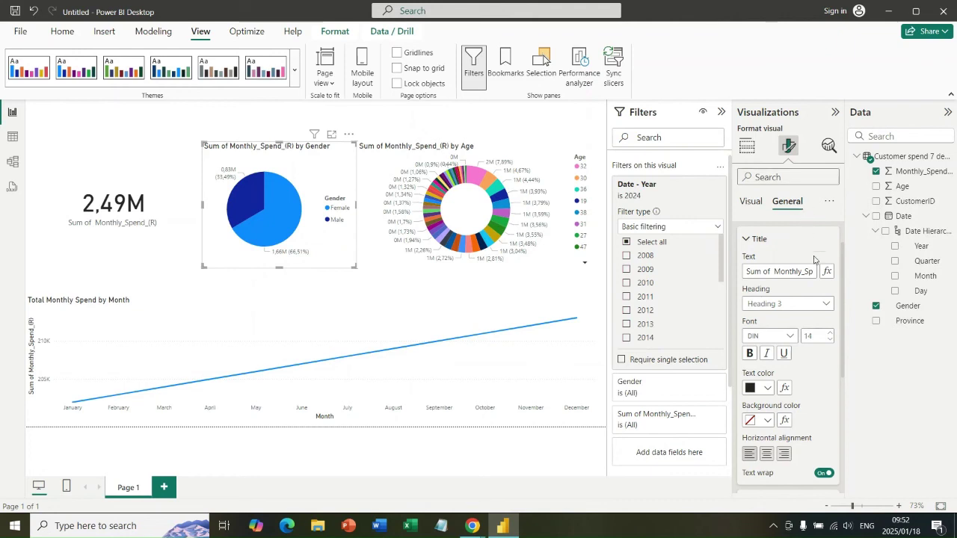
pyautogui.moveTo(777, 273); pyautogui.dragTo(731, 279)
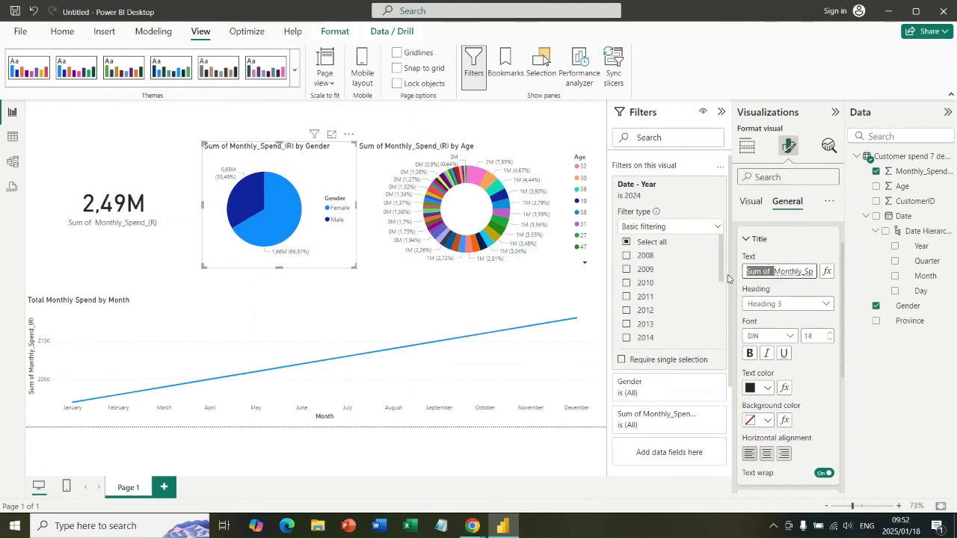
pyautogui.press('BackSpace')
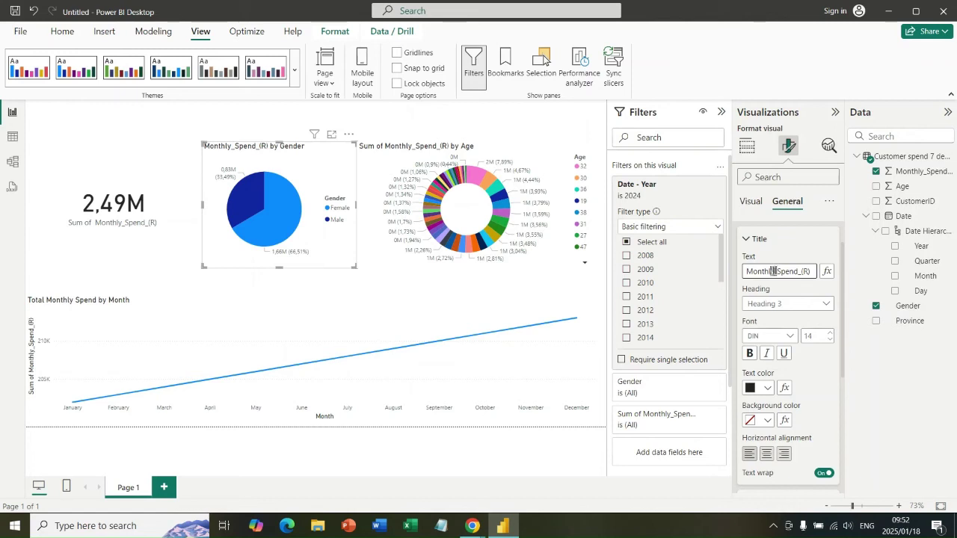
pyautogui.moveTo(773, 271)
pyautogui.mouseDown()
pyautogui.moveTo(807, 271)
pyautogui.moveTo(771, 271)
pyautogui.mouseUp()
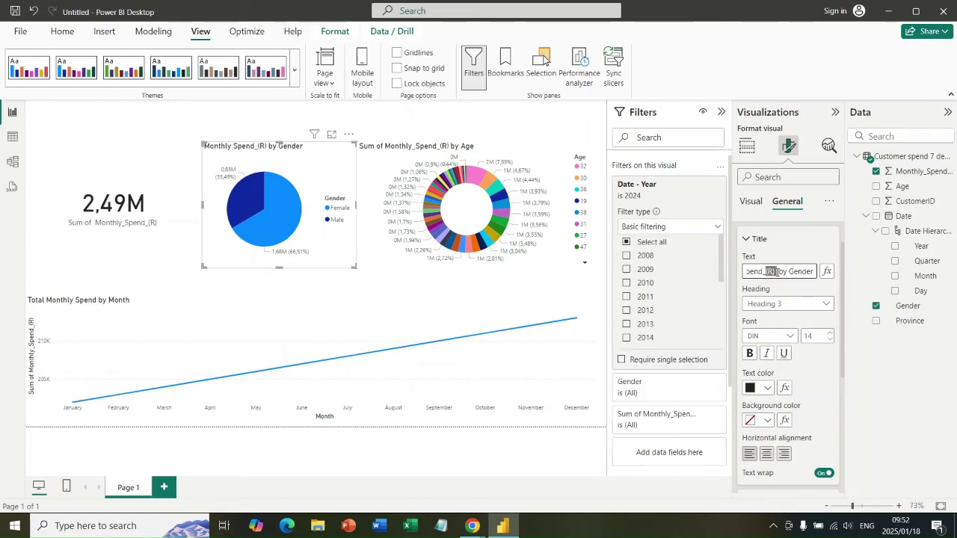
pyautogui.press('BackSpace')
pyautogui.press('BackSpace')
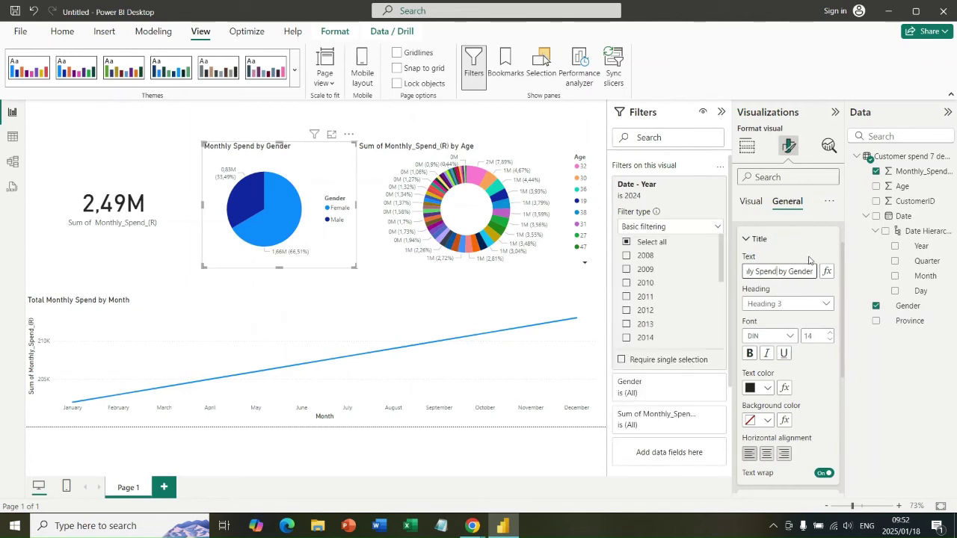
pyautogui.click(823, 252)
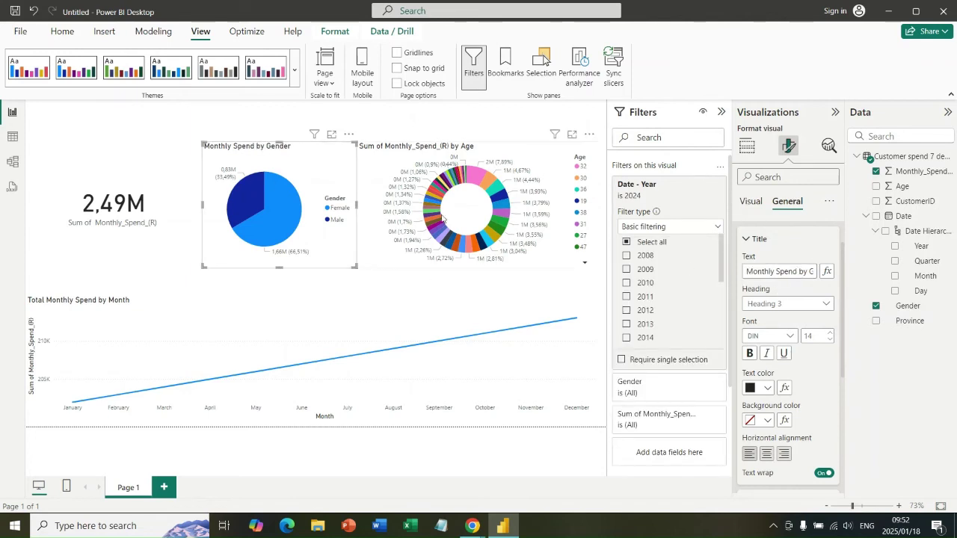
# Shorten the age donut chart's title text to "Monthly Spend by Age".
pyautogui.click(526, 154)
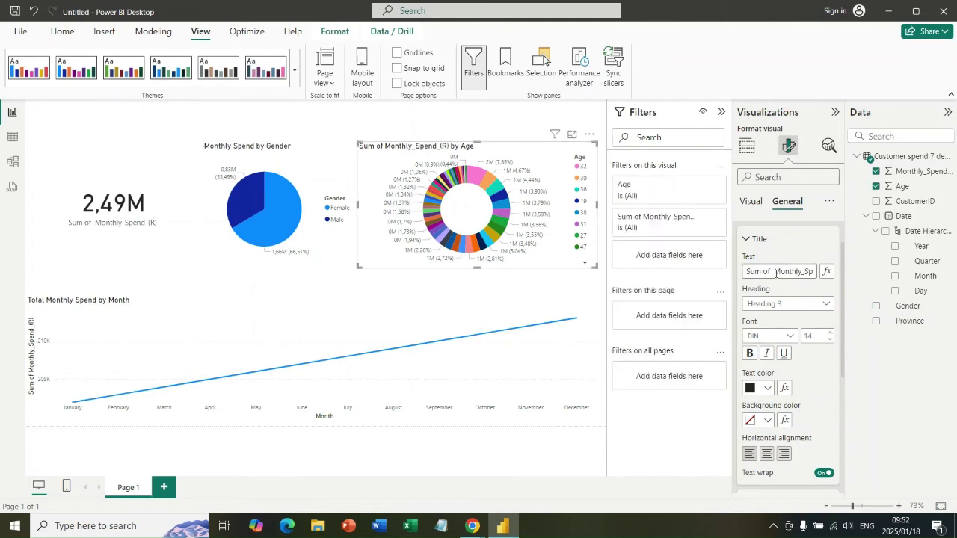
pyautogui.moveTo(773, 271); pyautogui.dragTo(718, 276)
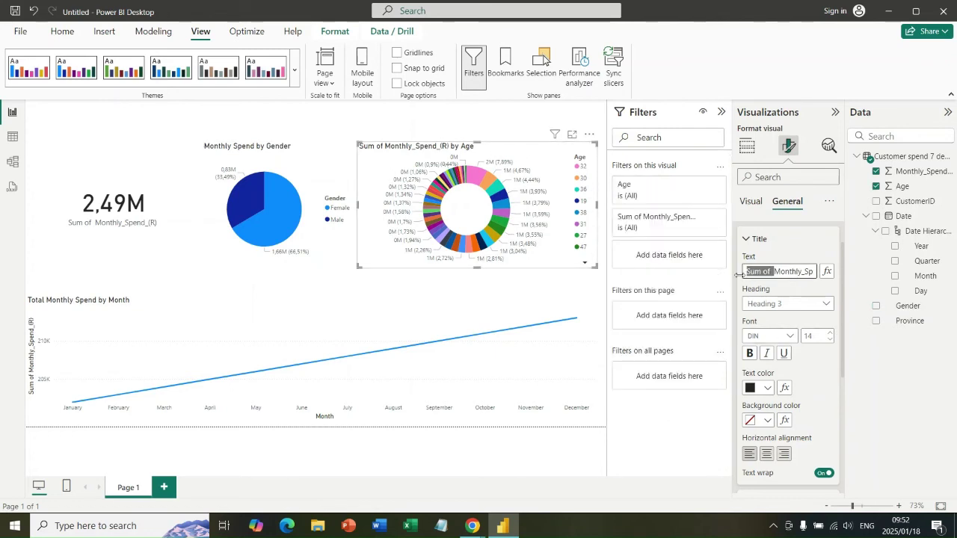
pyautogui.hotkey('ctrl', 'a')
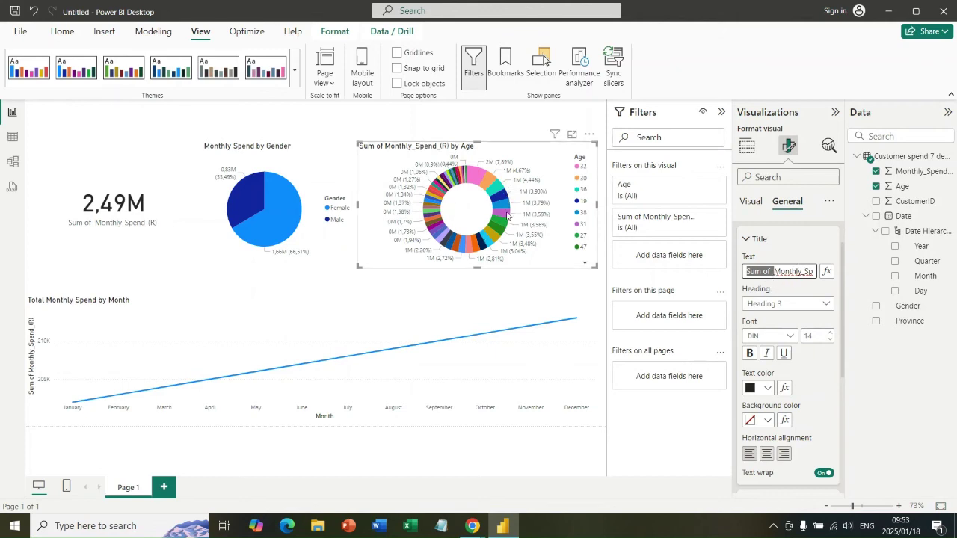
pyautogui.press('BackSpace')
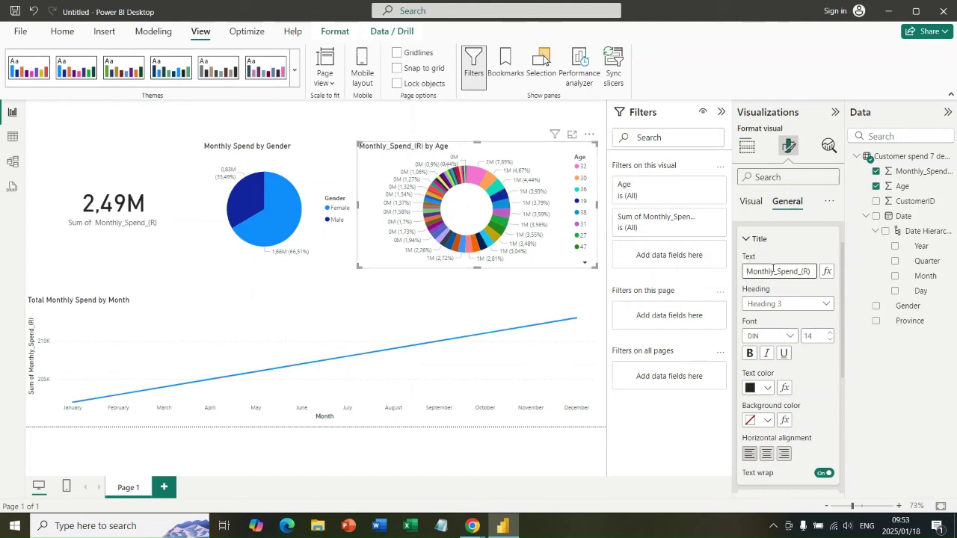
pyautogui.press('BackSpace')
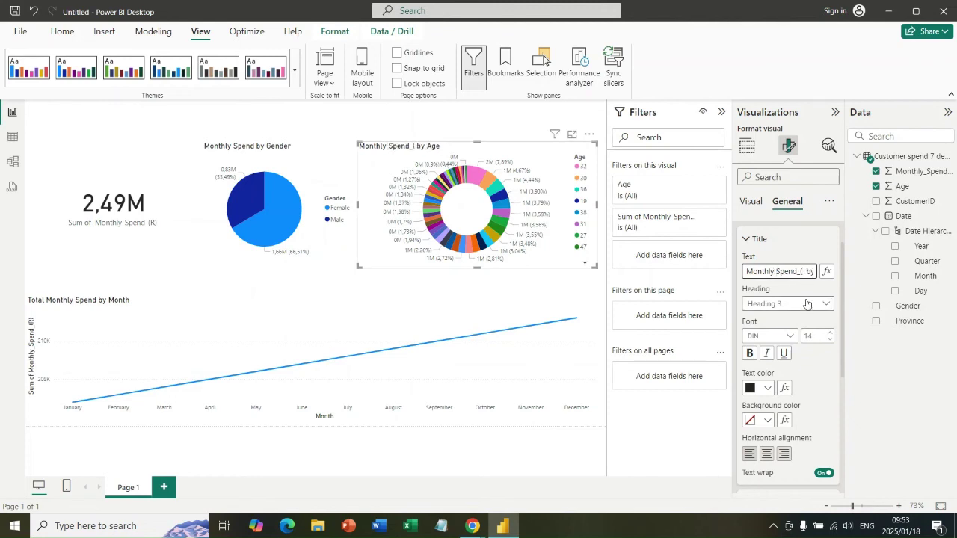
pyautogui.press('BackSpace')
pyautogui.press('BackSpace')
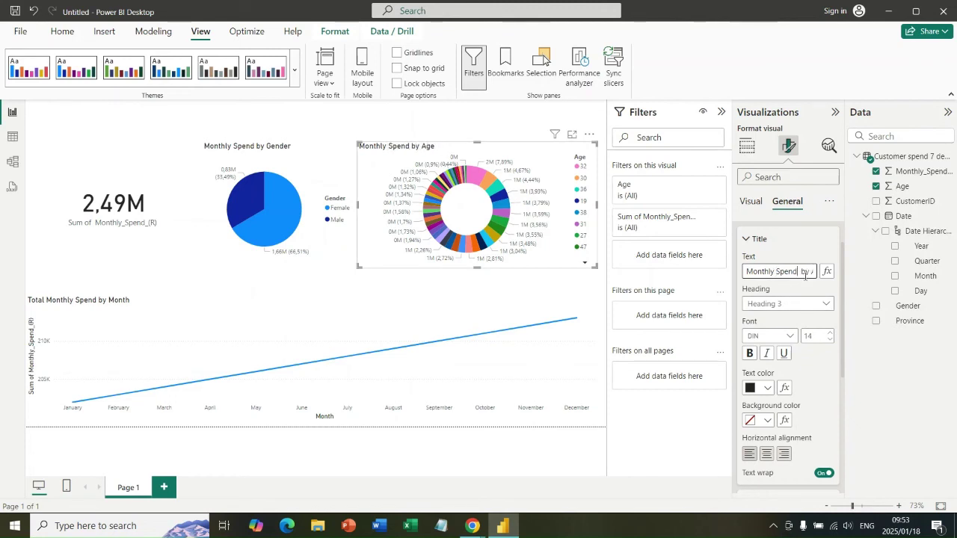
pyautogui.click(813, 248)
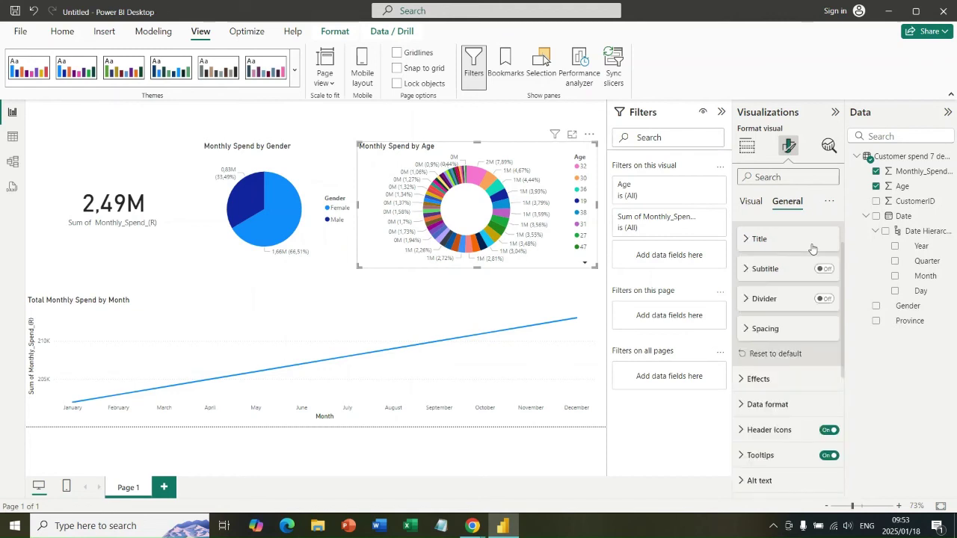
# Reword the age donut chart's title as "Spend Distribution by Age".
pyautogui.click(761, 241)
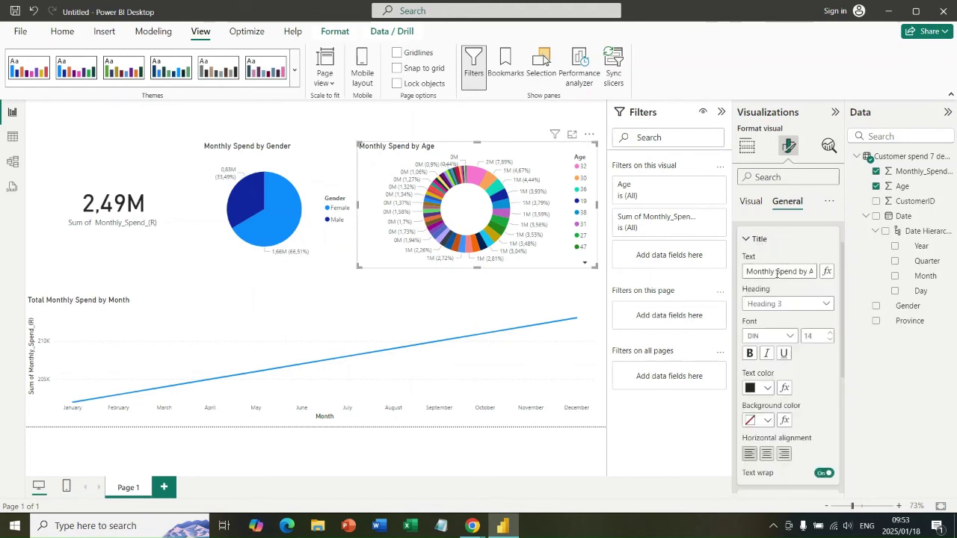
pyautogui.moveTo(778, 273); pyautogui.dragTo(738, 279)
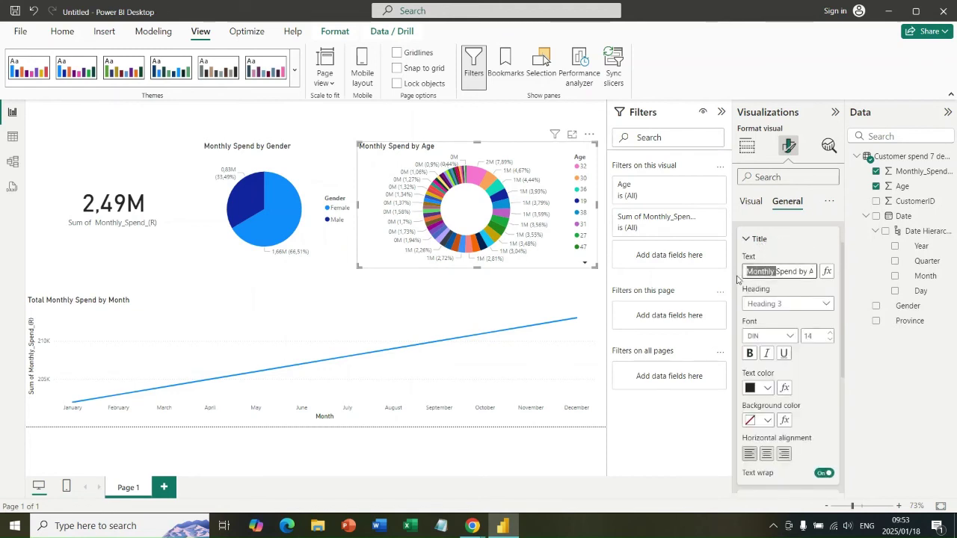
pyautogui.press('BackSpace')
pyautogui.click(768, 274)
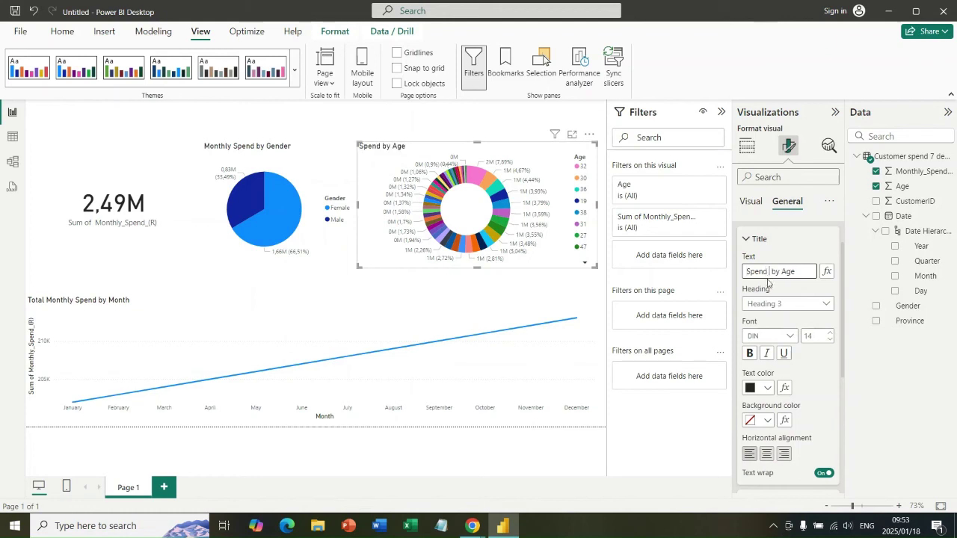
pyautogui.write('Distribution')
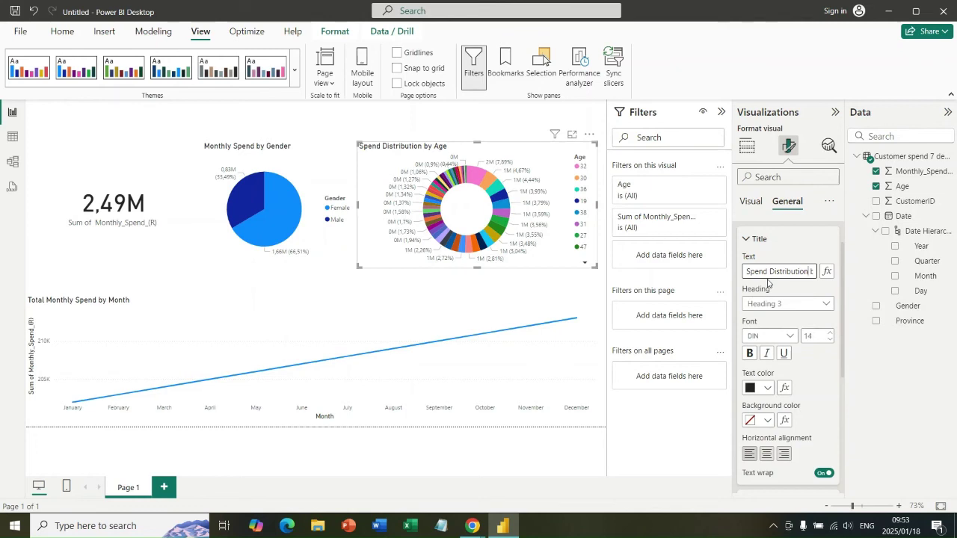
# Add a slicer on the Gender field, shrunk to a small strip between the gender pie chart and the line chart.
pyautogui.click(471, 128)
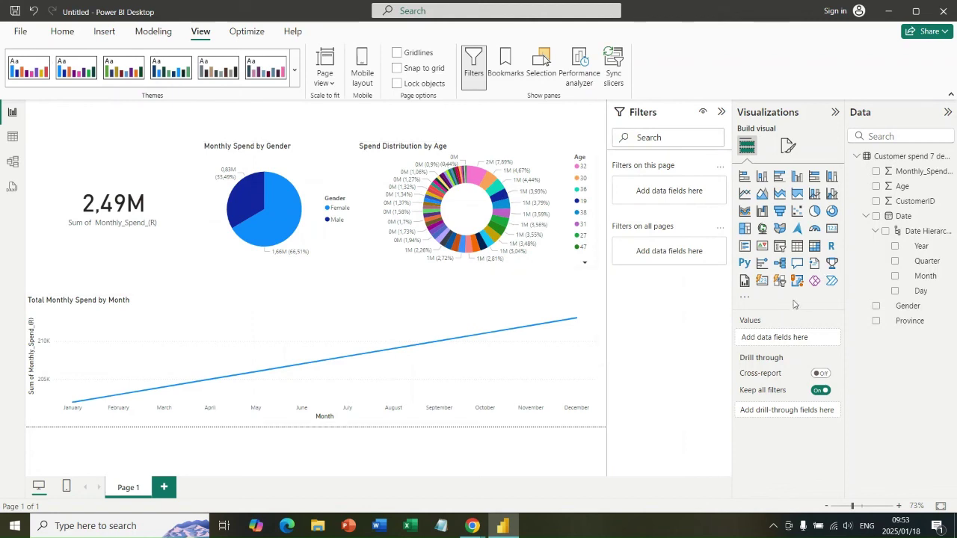
pyautogui.click(774, 254)
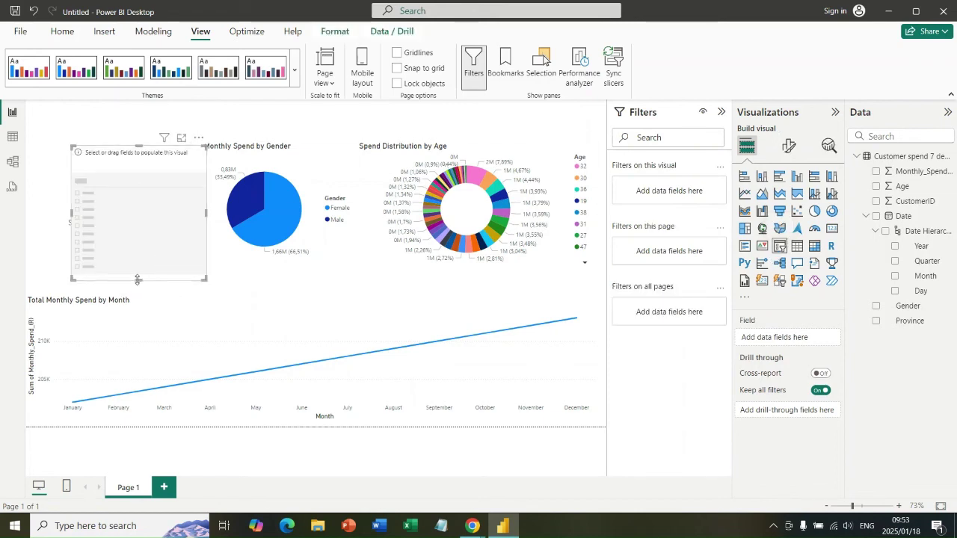
pyautogui.moveTo(137, 279); pyautogui.dragTo(328, 291)
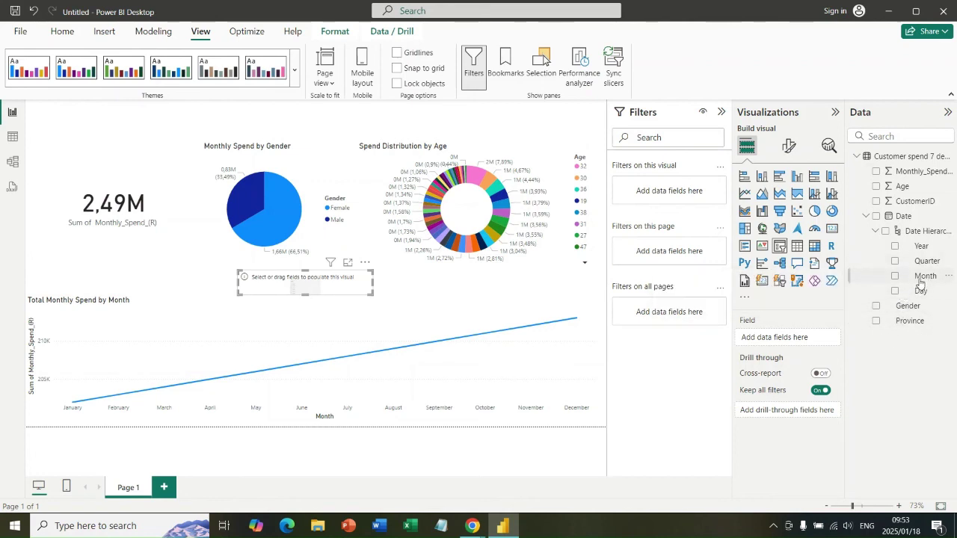
pyautogui.moveTo(921, 279)
pyautogui.mouseDown()
pyautogui.moveTo(384, 344)
pyautogui.moveTo(314, 282)
pyautogui.moveTo(598, 290)
pyautogui.moveTo(919, 281)
pyautogui.mouseUp()
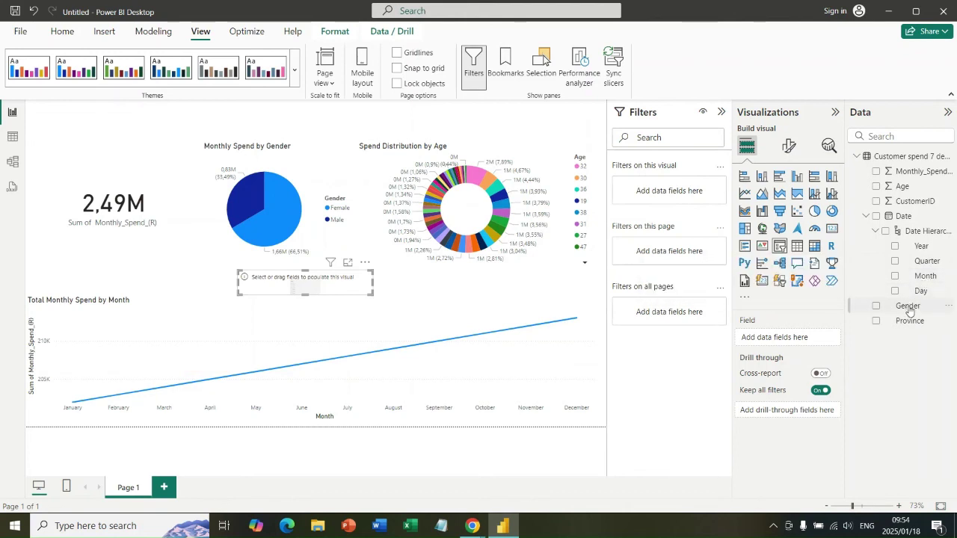
pyautogui.moveTo(907, 311); pyautogui.dragTo(786, 338)
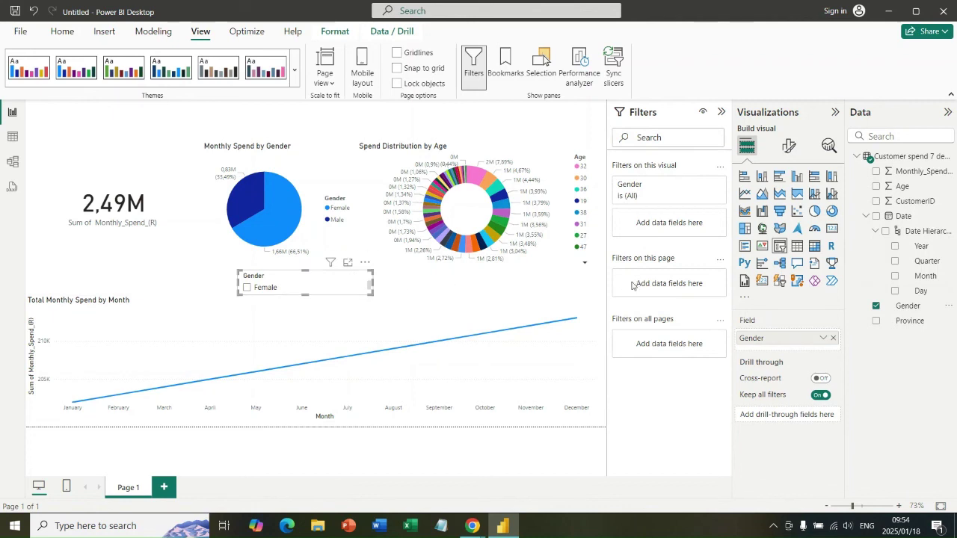
# Set the Gender slicer's style to Dropdown and check its selection options.
pyautogui.click(365, 263)
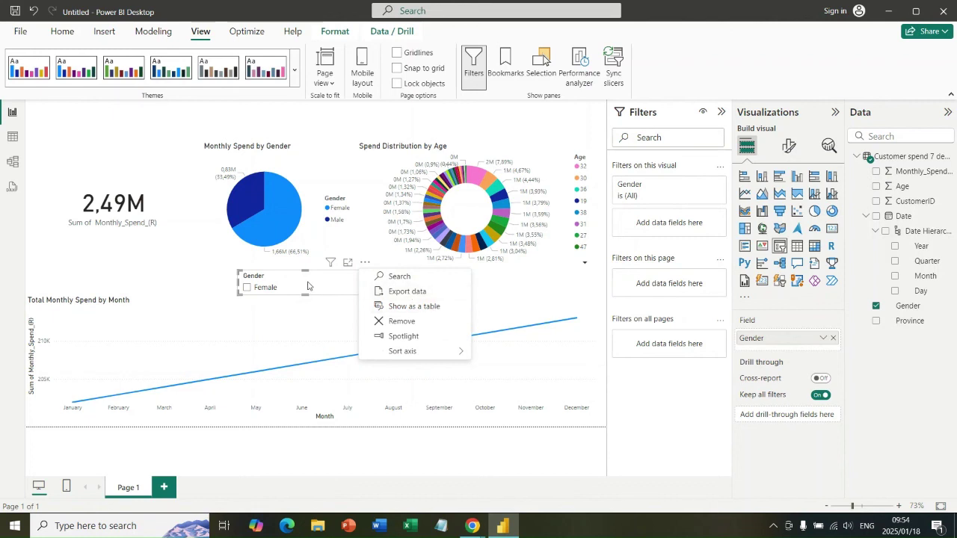
pyautogui.click(353, 289)
pyautogui.click(789, 146)
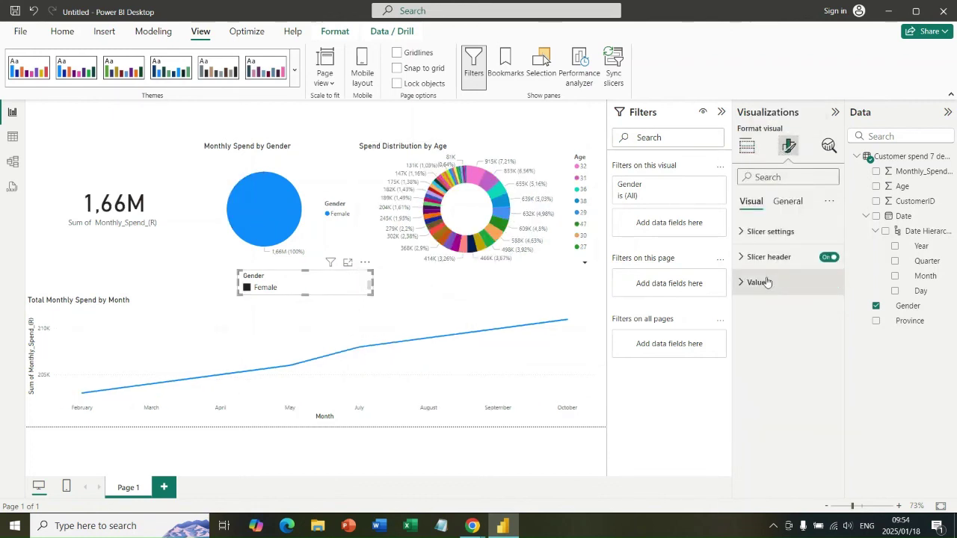
pyautogui.click(751, 231)
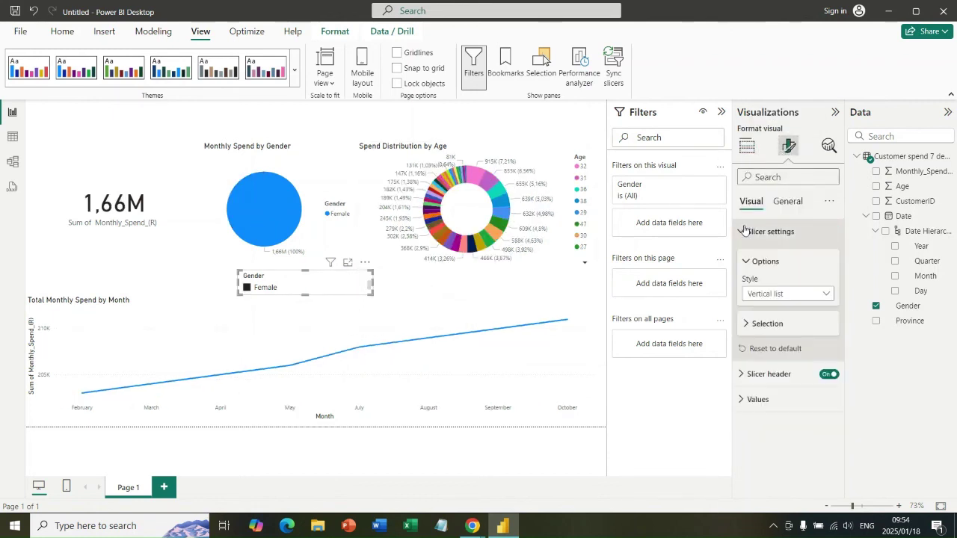
pyautogui.click(827, 294)
pyautogui.click(772, 339)
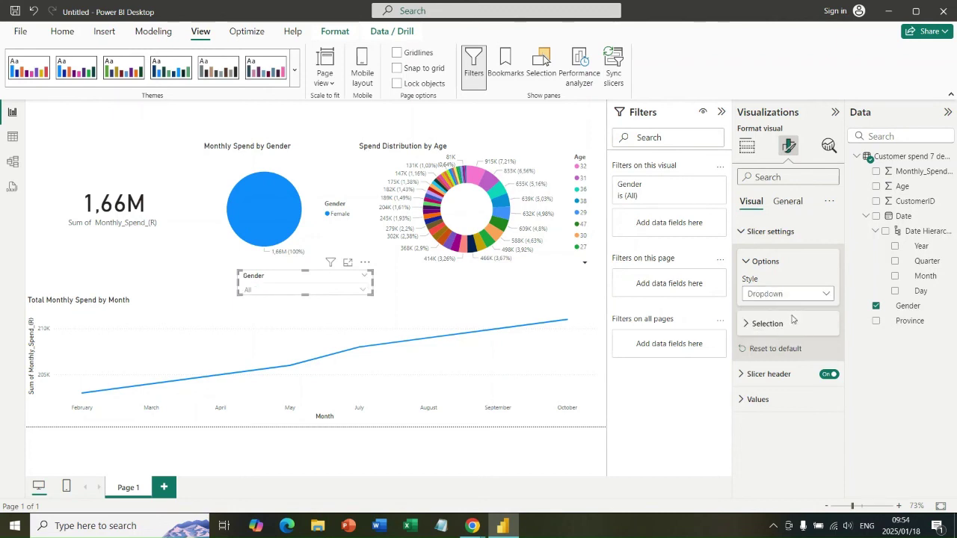
pyautogui.click(774, 329)
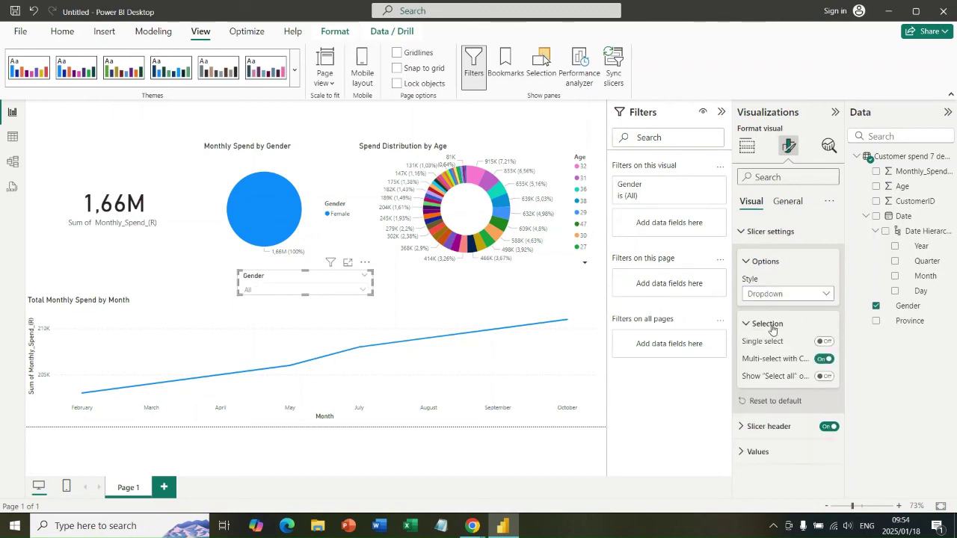
pyautogui.click(773, 330)
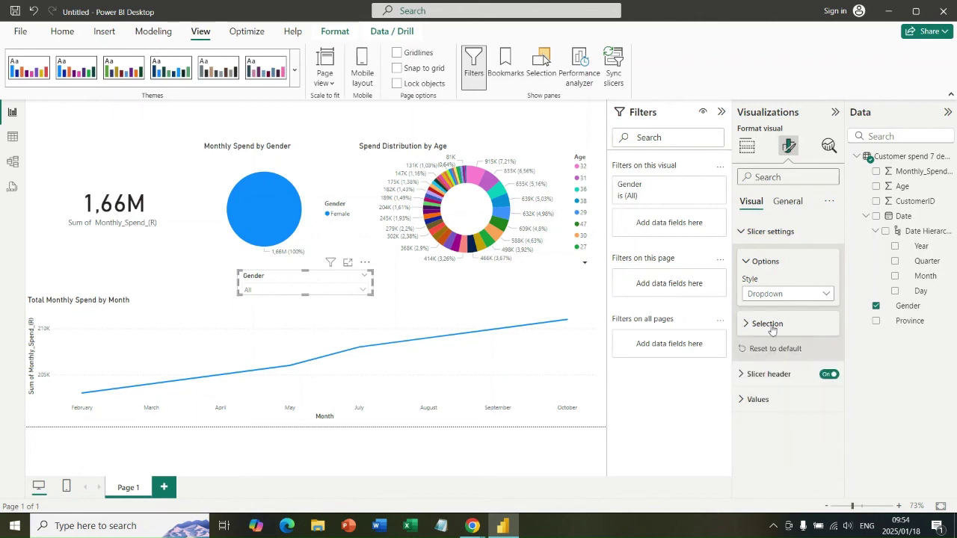
pyautogui.click(807, 294)
pyautogui.click(807, 294)
# Filter the report to Female with the Gender slicer.
pyautogui.click(361, 290)
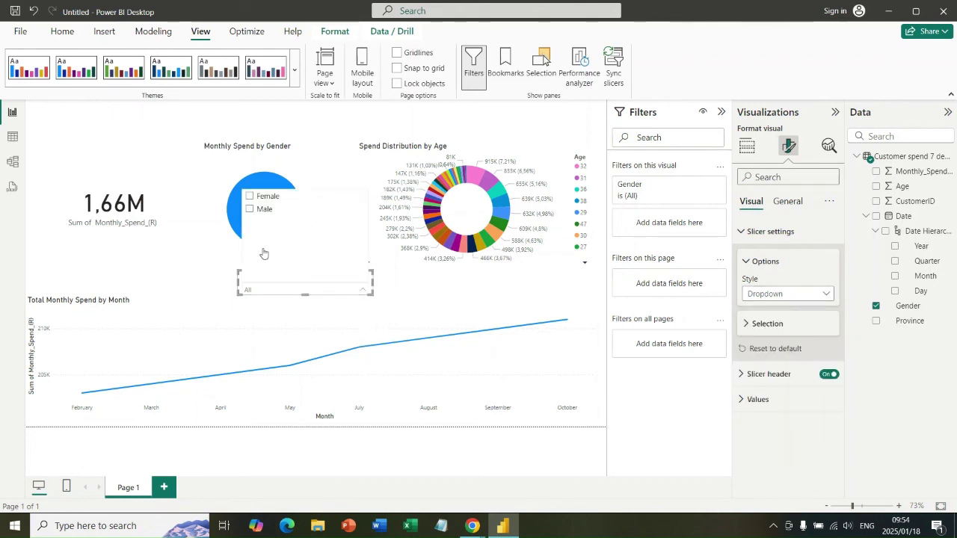
pyautogui.click(250, 198)
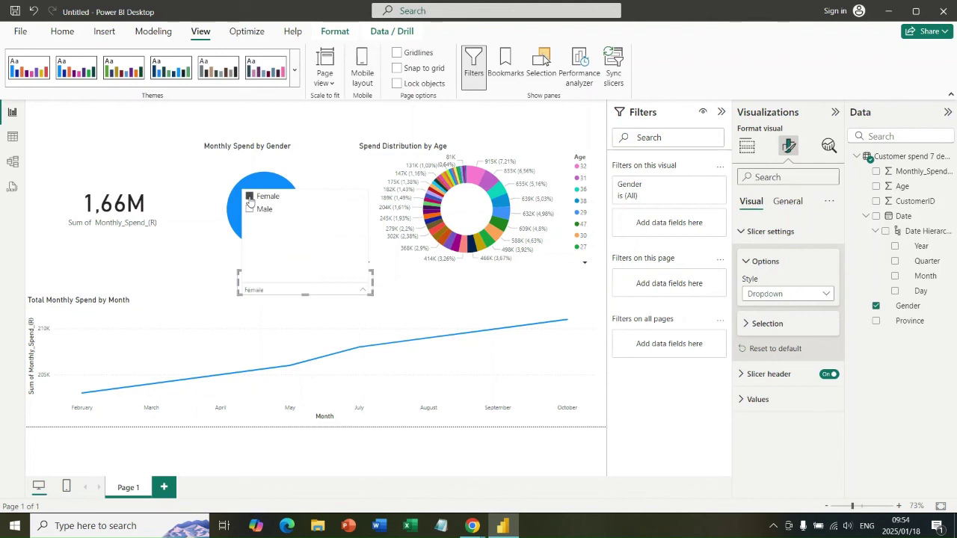
pyautogui.click(437, 279)
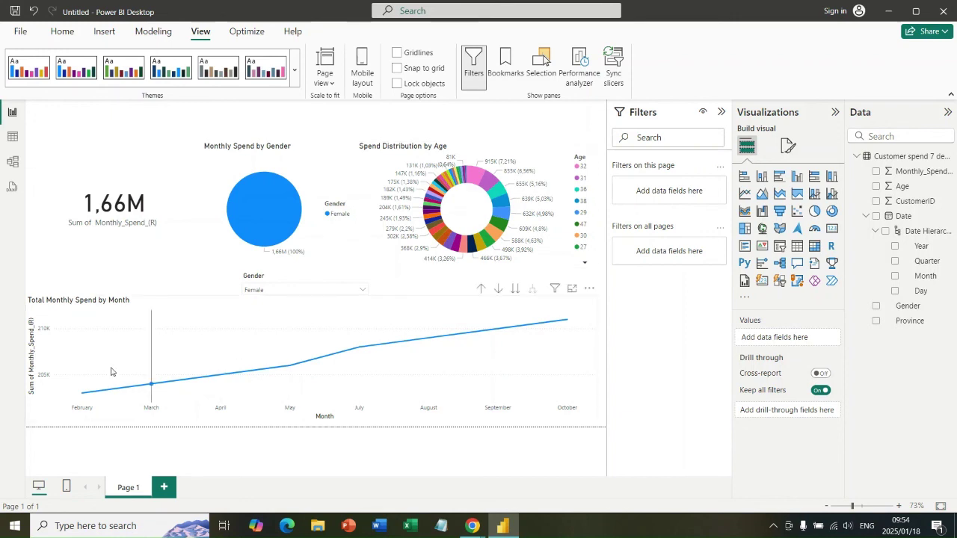
# Switch the Gender slicer to Male and back to Female, and clear its selection to include all customers.
pyautogui.click(270, 280)
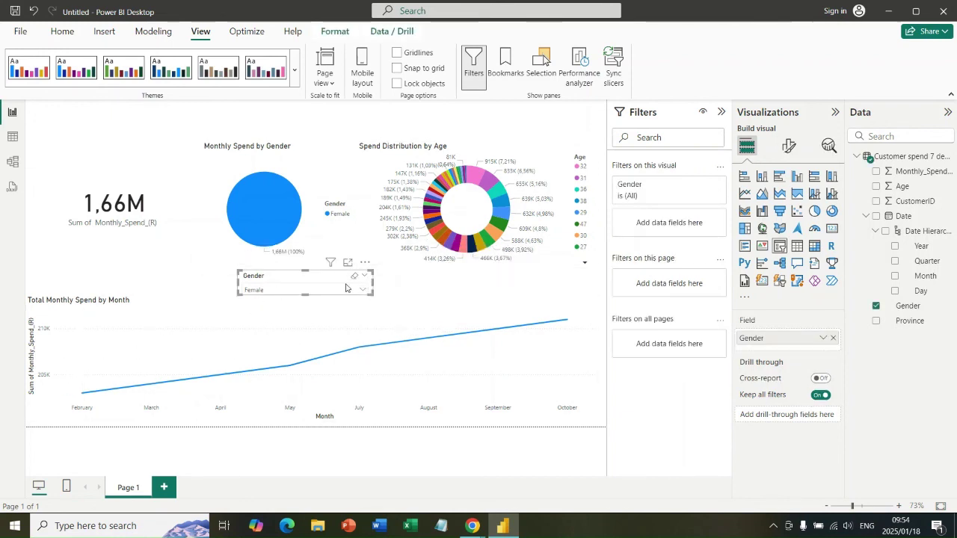
pyautogui.click(357, 289)
pyautogui.click(250, 212)
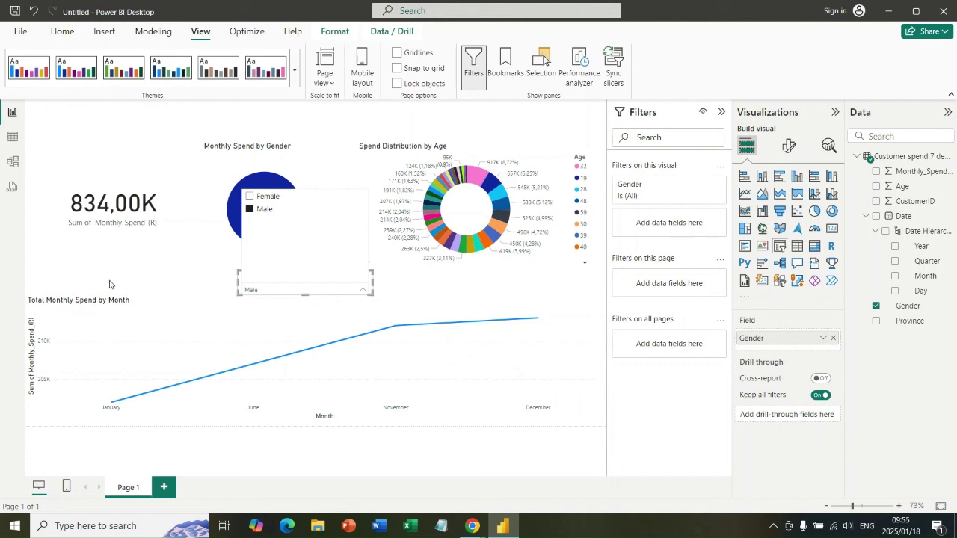
pyautogui.click(250, 197)
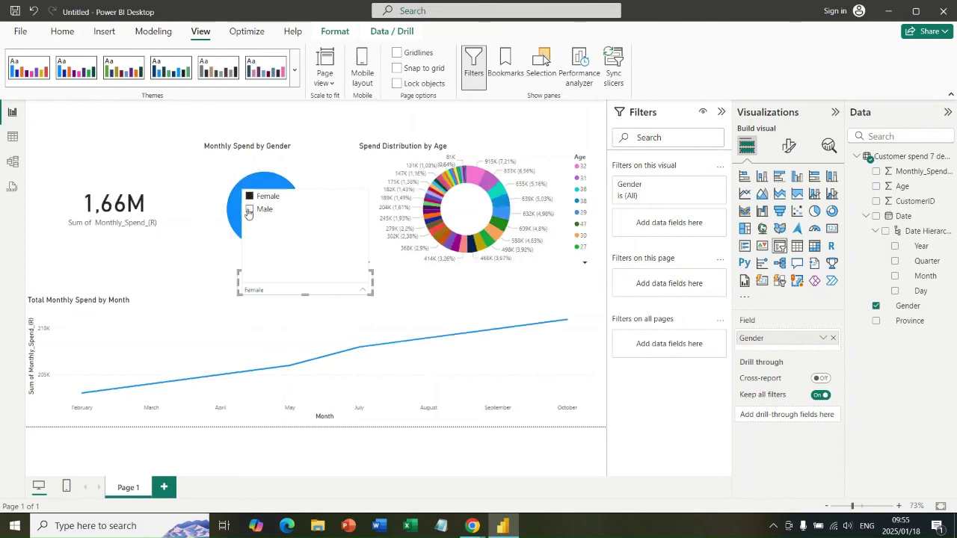
pyautogui.click(250, 197)
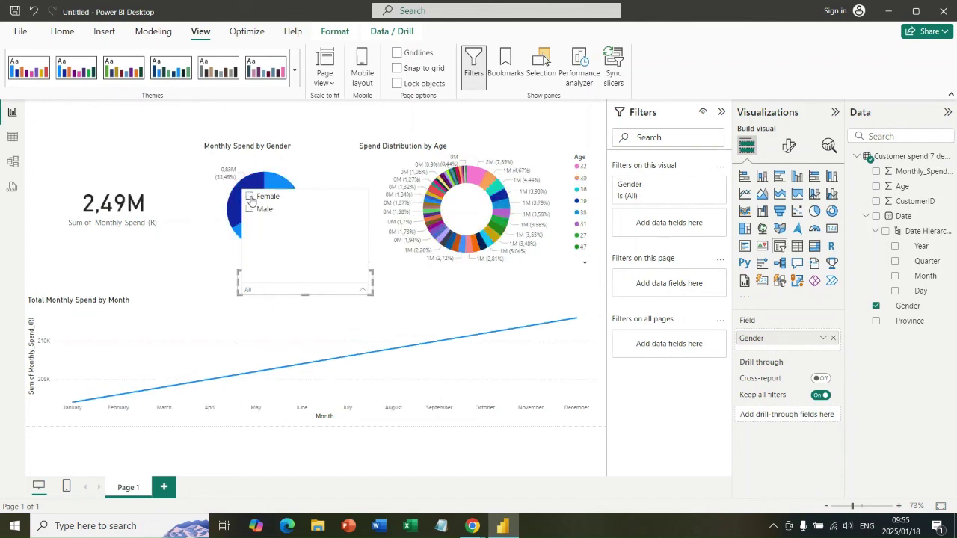
pyautogui.click(178, 288)
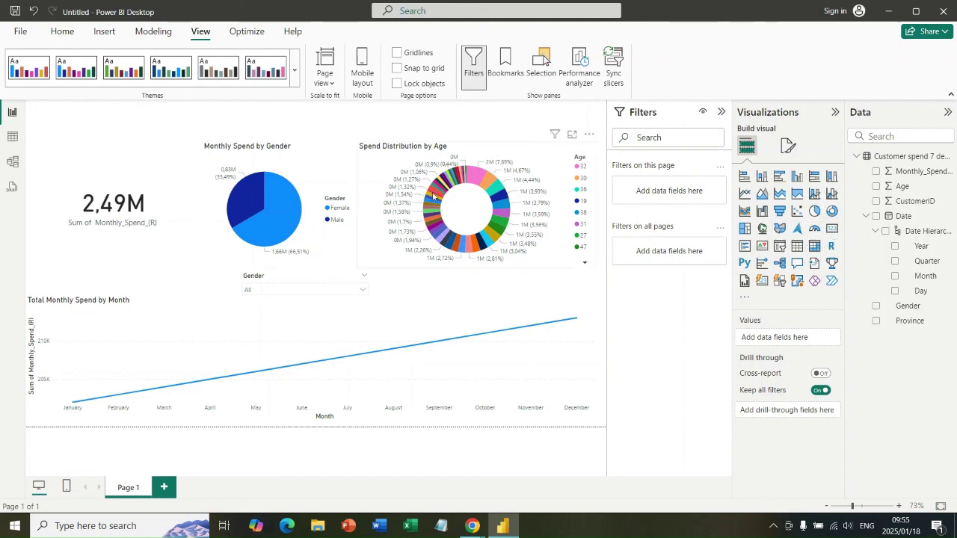
# Switch to the mobile layout view and auto-create a mobile layout for the page.
pyautogui.moveTo(302, 339)
pyautogui.click(67, 488)
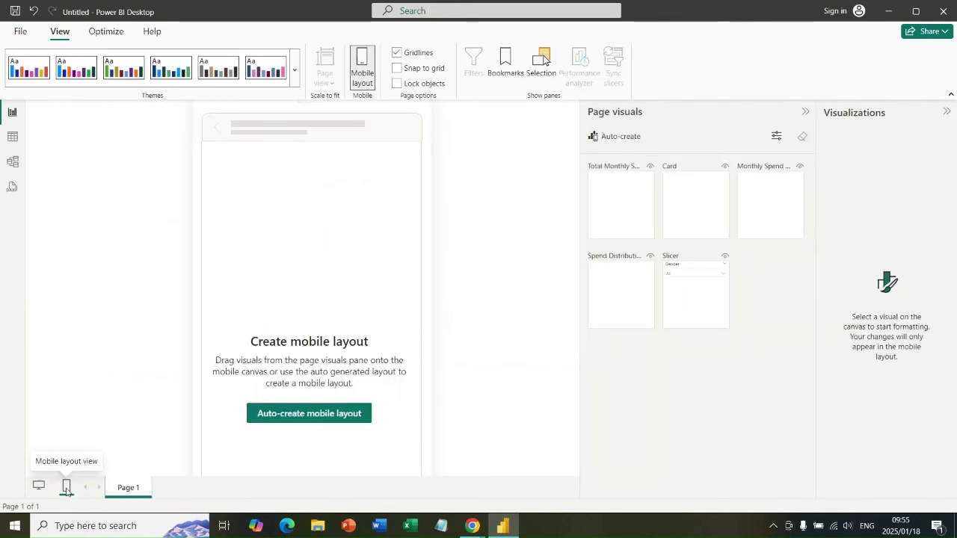
pyautogui.click(309, 413)
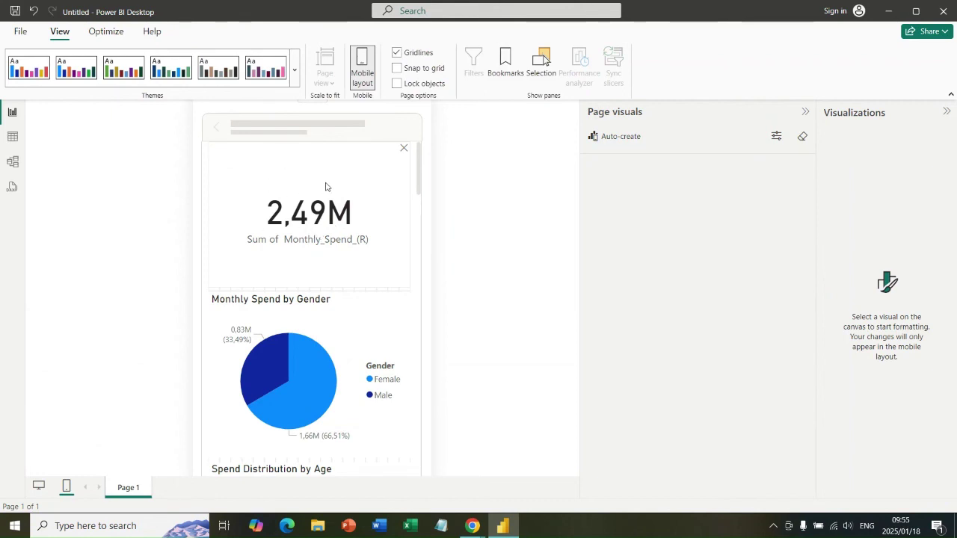
# Review the stacked visuals in the auto-created mobile layout and return to the desktop layout.
pyautogui.scroll(-5, 307, 224)
pyautogui.scroll(3, 274, 217)
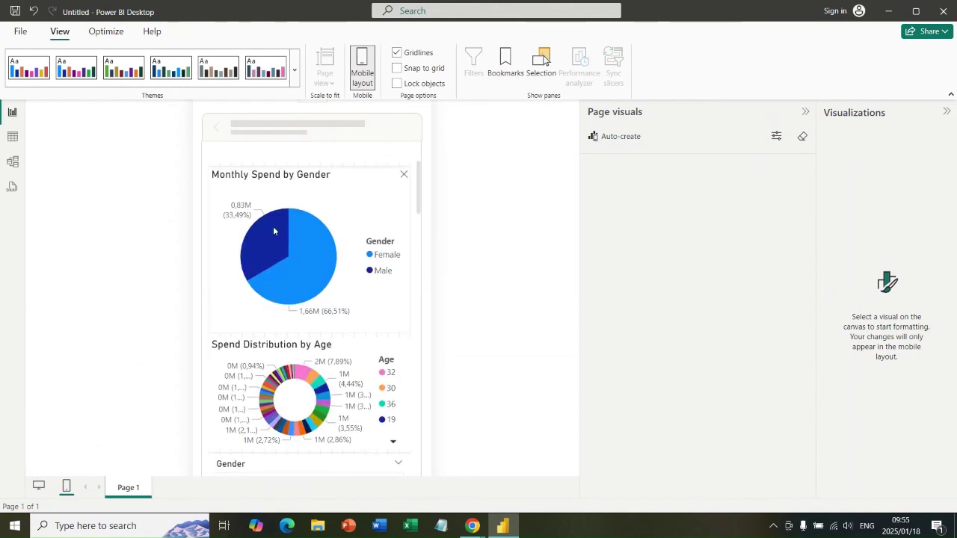
pyautogui.scroll(-2, 278, 266)
pyautogui.scroll(-2, 294, 345)
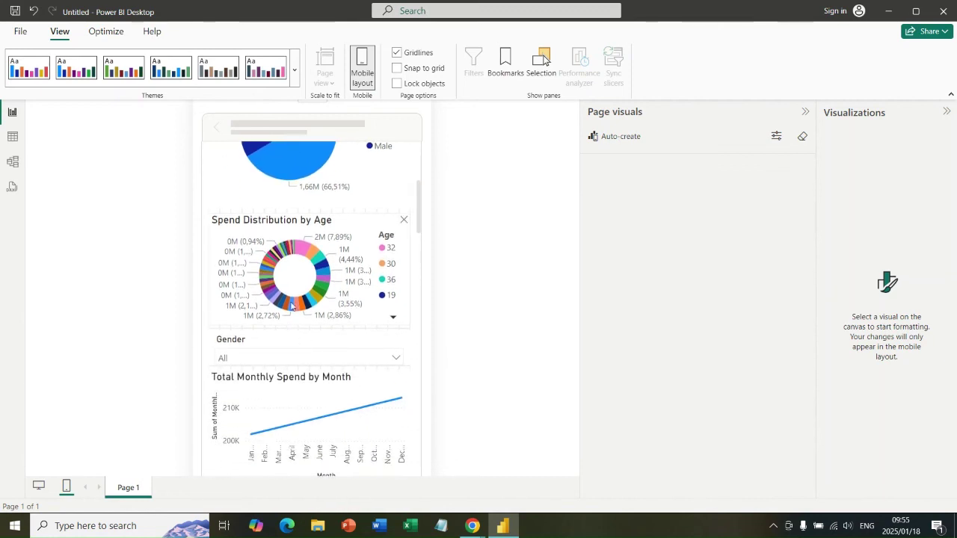
pyautogui.scroll(-4, 299, 284)
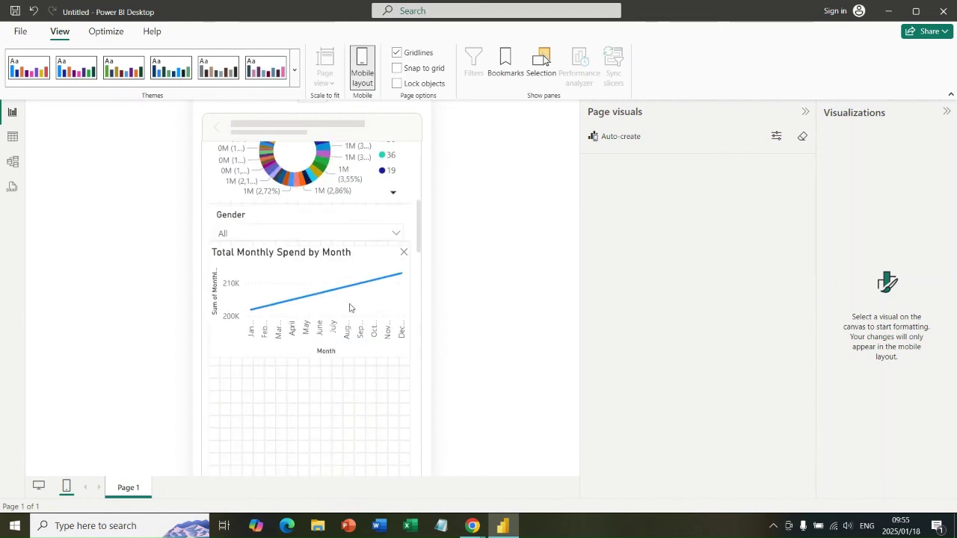
pyautogui.scroll(-4, 306, 351)
pyautogui.scroll(-3, 321, 397)
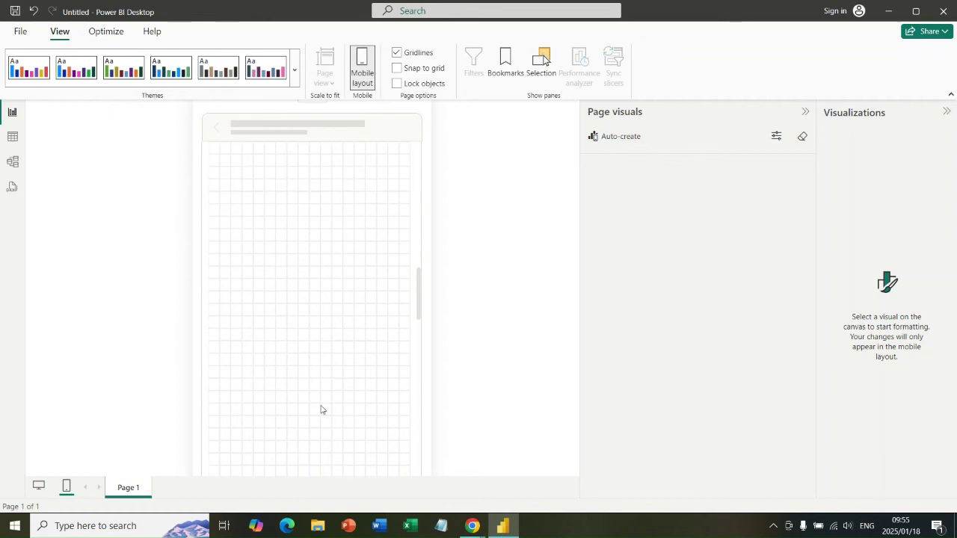
pyautogui.scroll(-6, 324, 417)
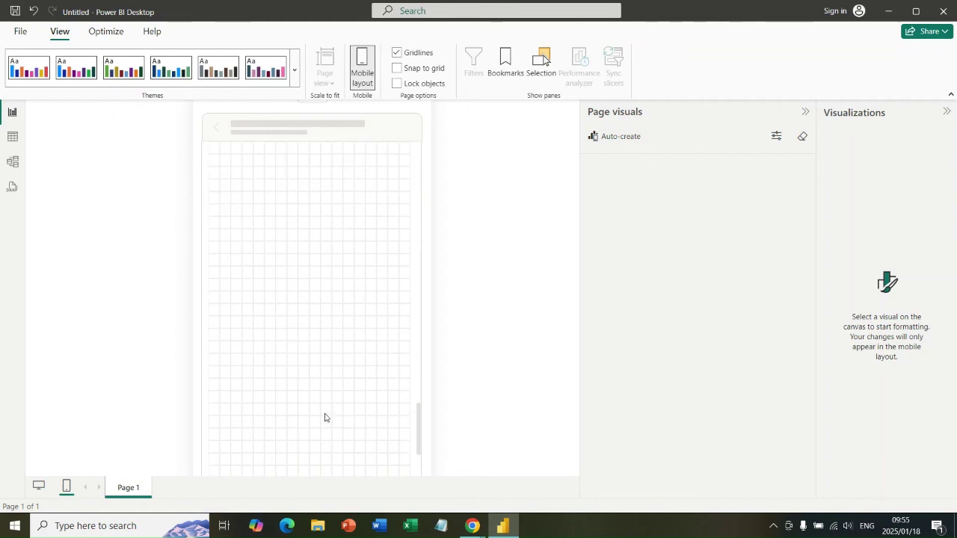
pyautogui.scroll(10, 325, 418)
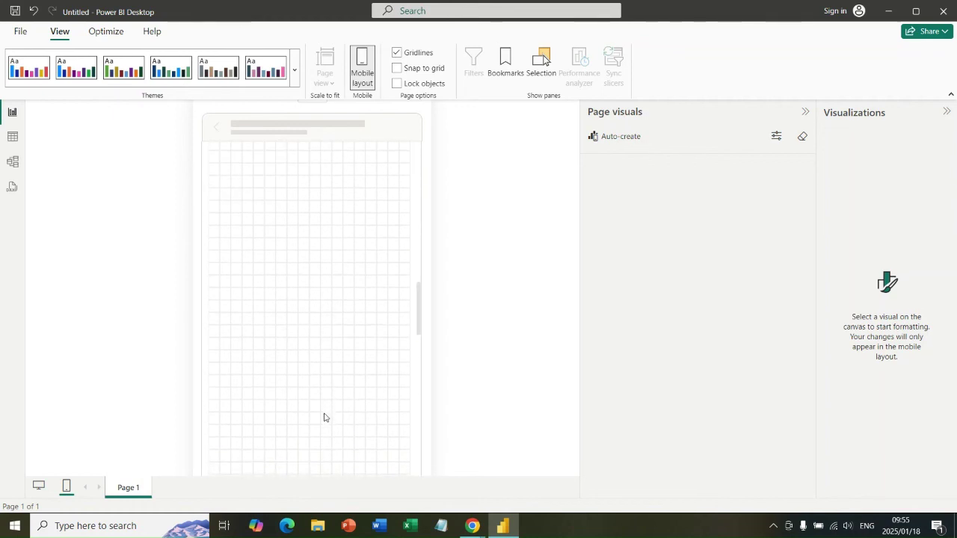
pyautogui.scroll(5, 324, 417)
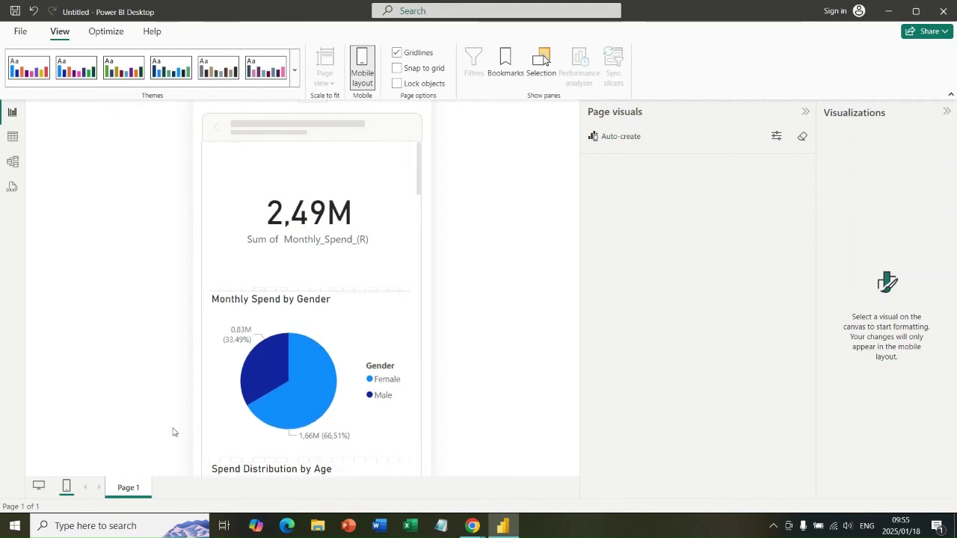
pyautogui.click(38, 488)
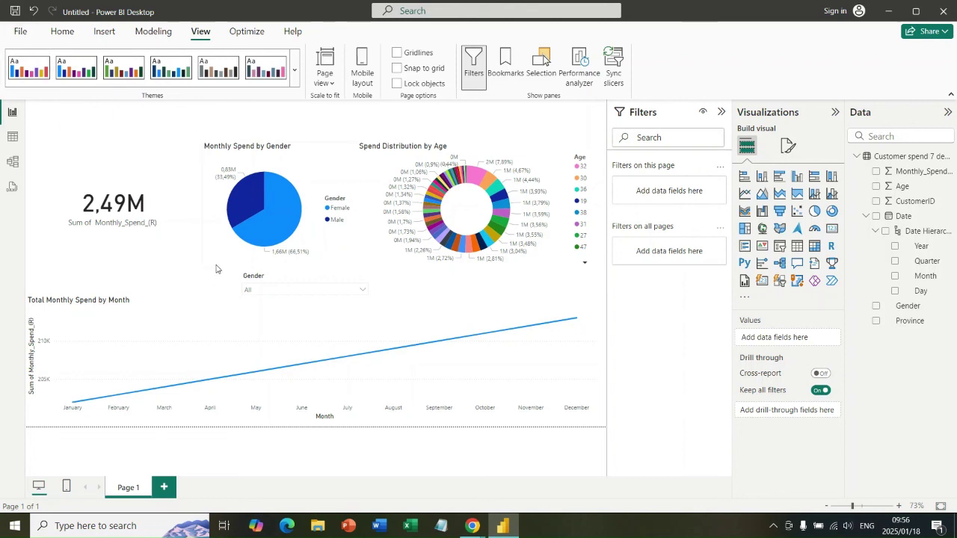
# Export the report to PDF.
pyautogui.click(21, 33)
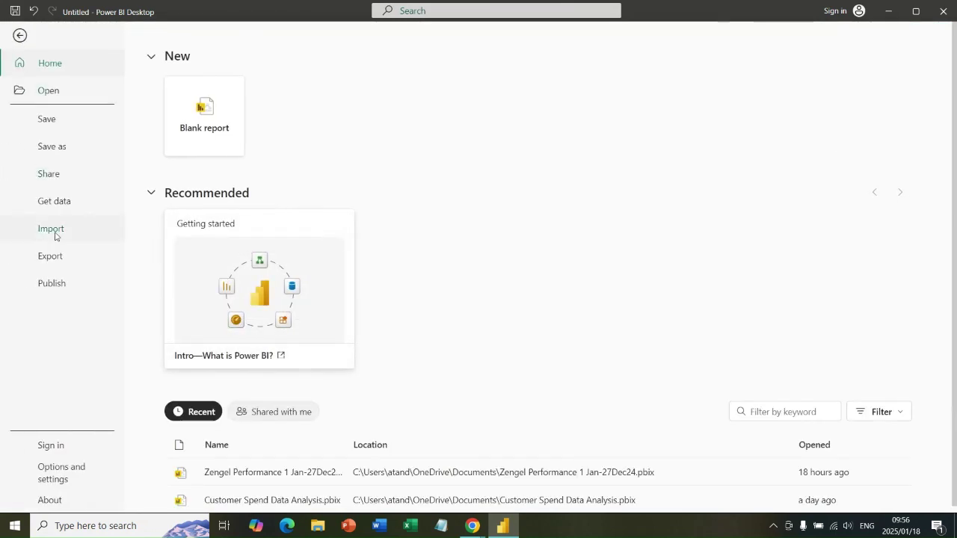
pyautogui.click(58, 258)
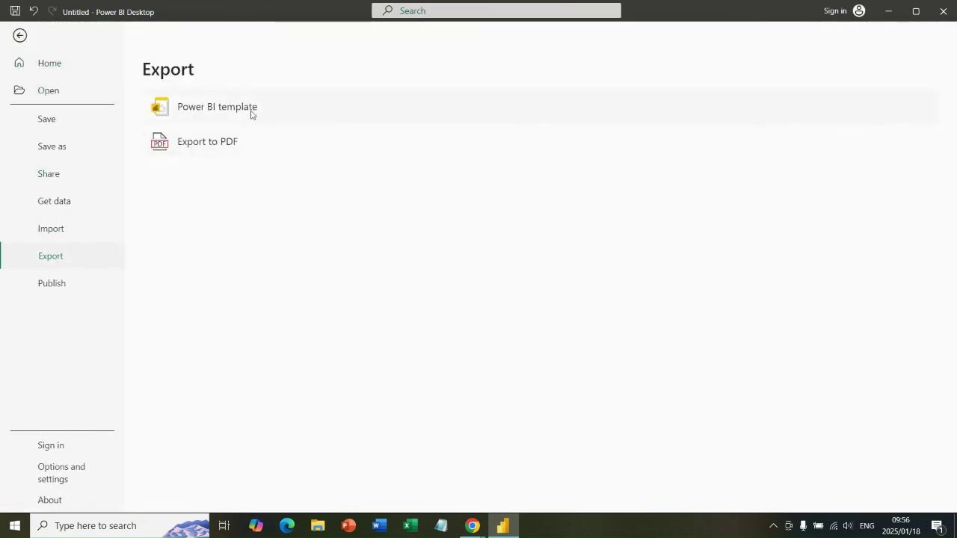
pyautogui.click(211, 149)
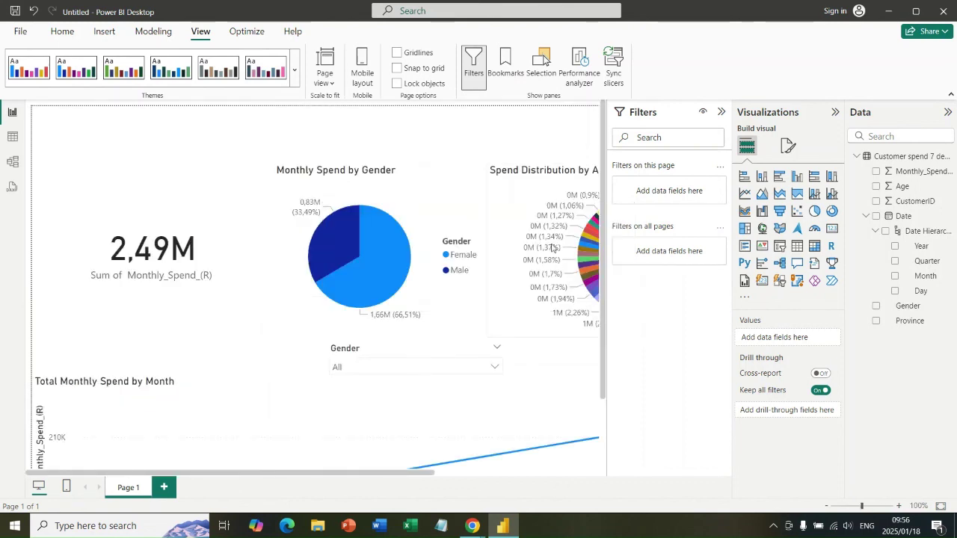
# Collapse the Filters, Visualizations and Data panes to enlarge the report canvas.
pyautogui.click(722, 111)
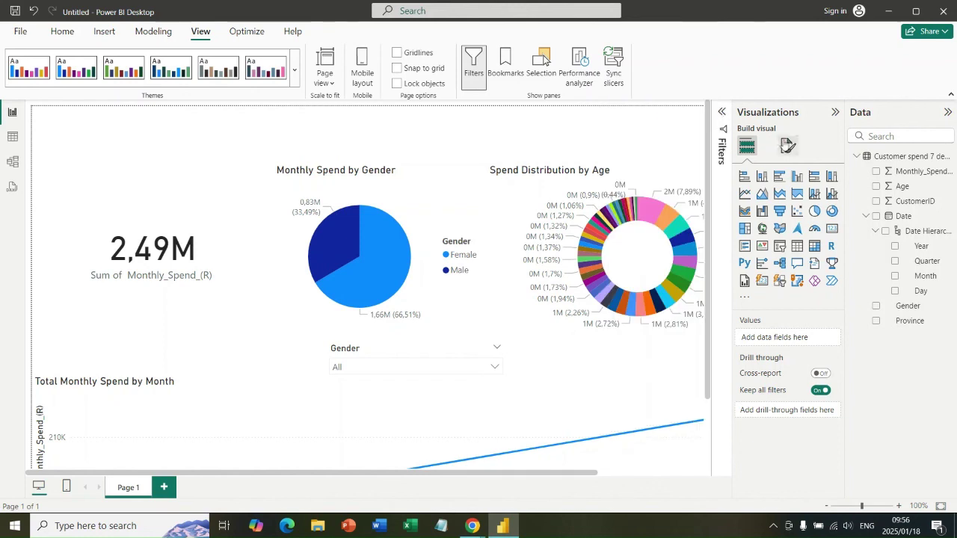
pyautogui.click(836, 112)
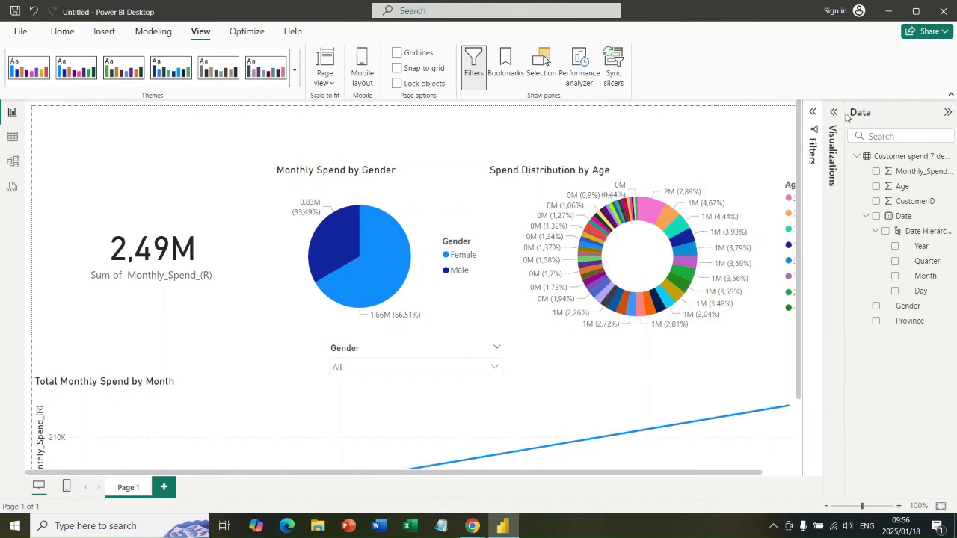
pyautogui.click(949, 114)
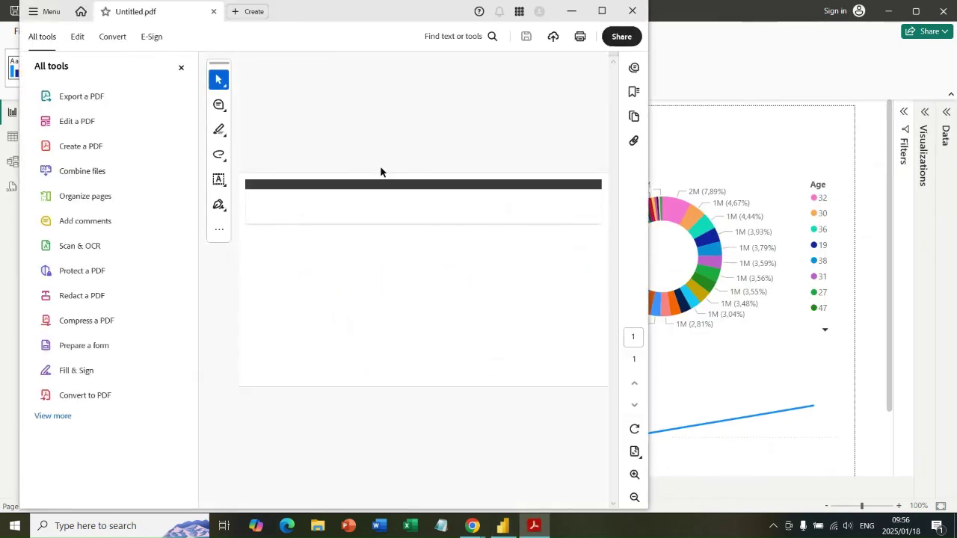
# Maximize the exported Untitled.pdf in Adobe Acrobat and close its All tools pane to view the report.
pyautogui.click(602, 11)
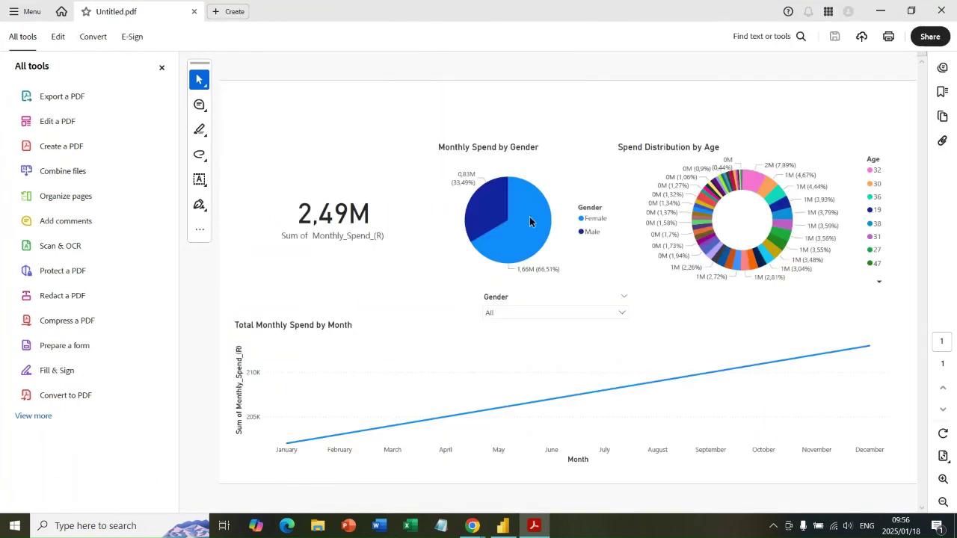
pyautogui.click(161, 71)
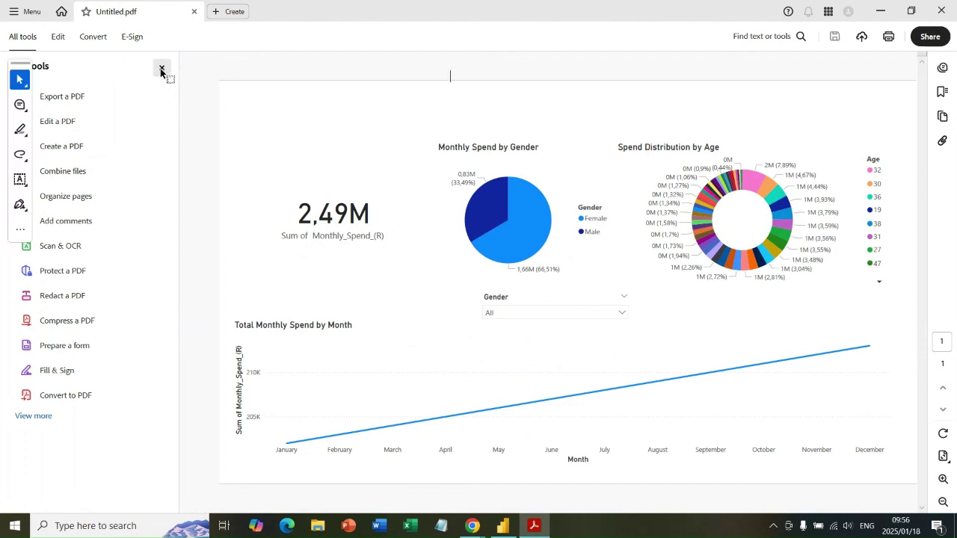
pyautogui.click(160, 69)
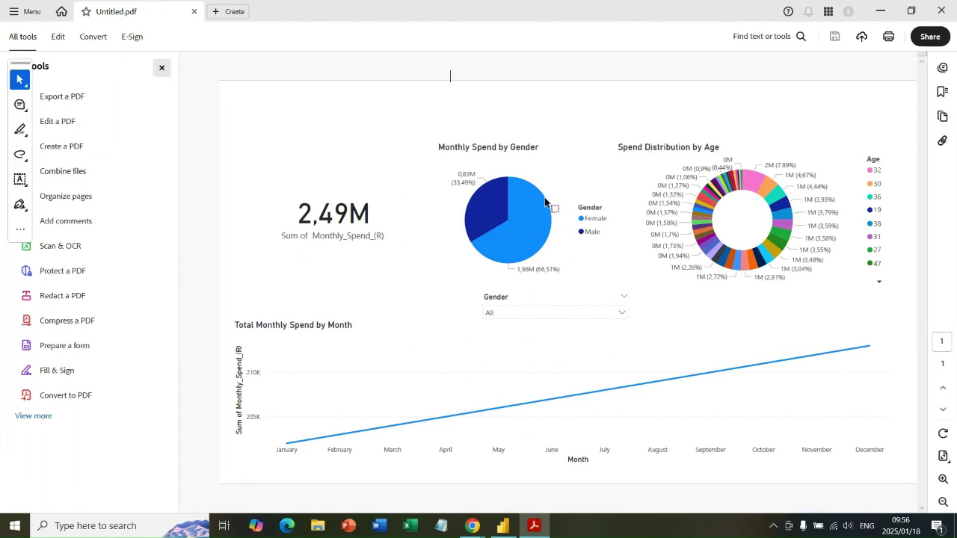